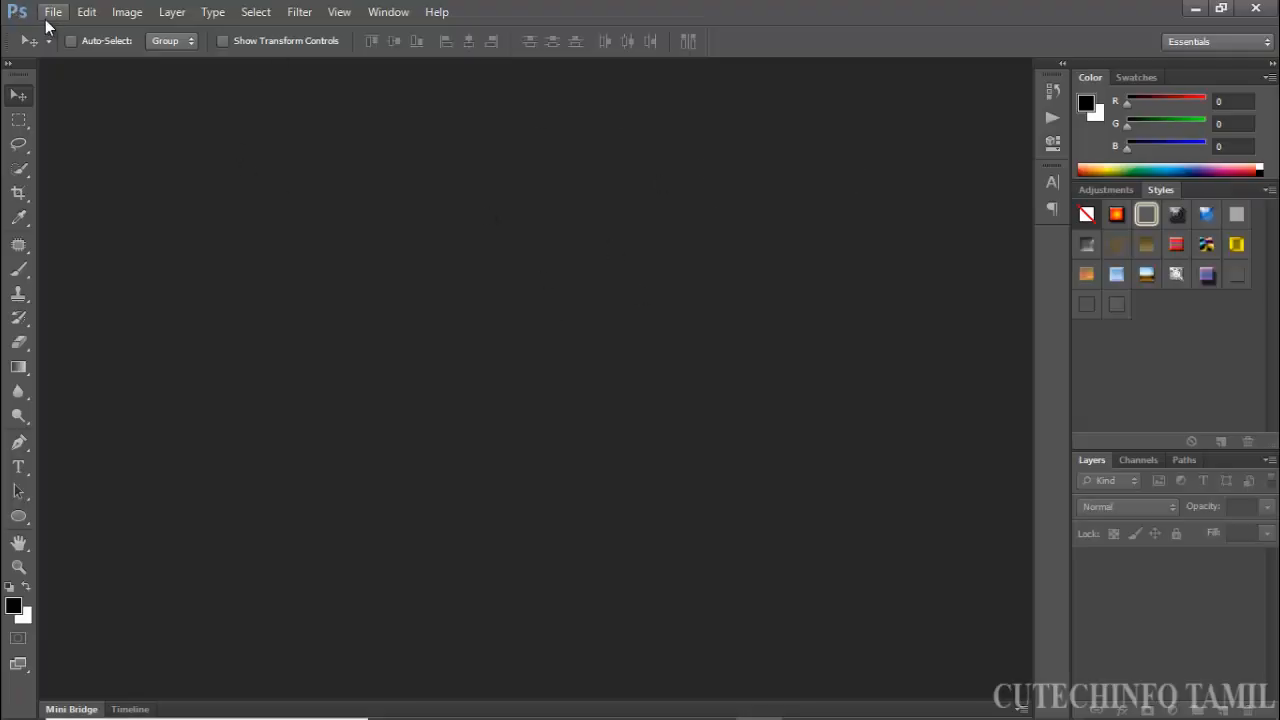
Open the portrait photo from the passport folder and duplicate its Background layer.
click(50, 12)
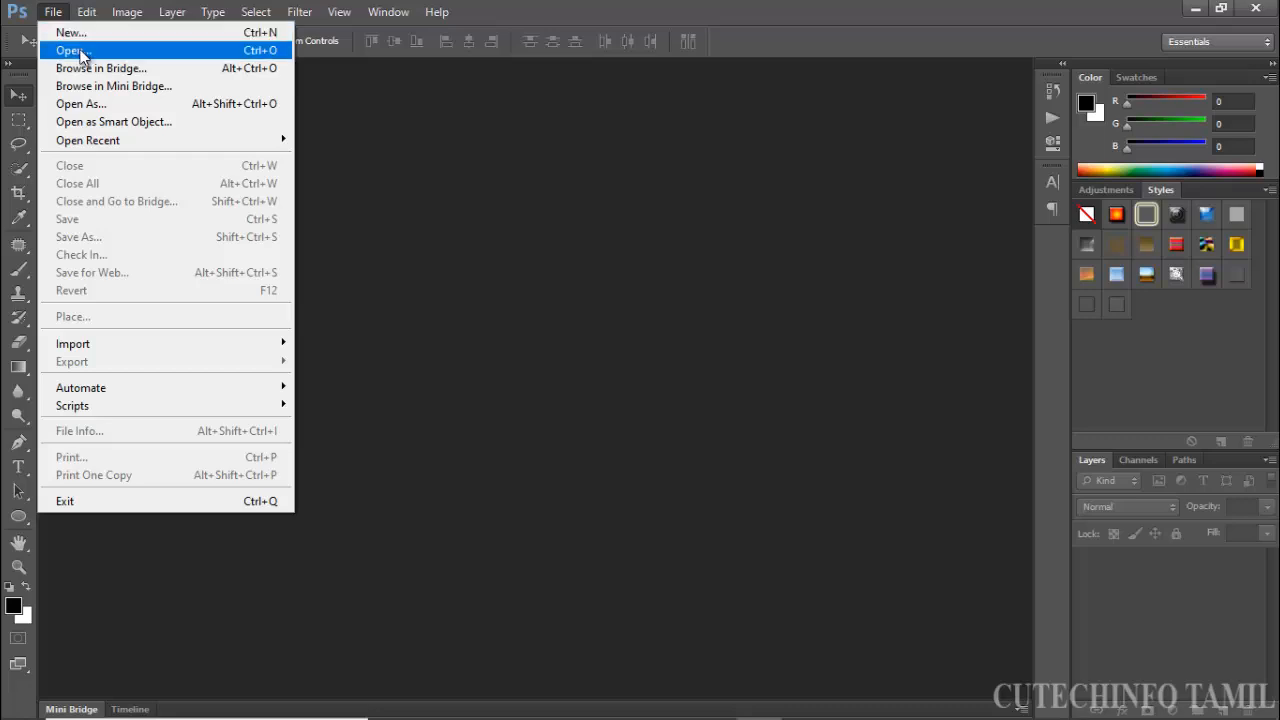
click(62, 48)
key(ctrl+o)
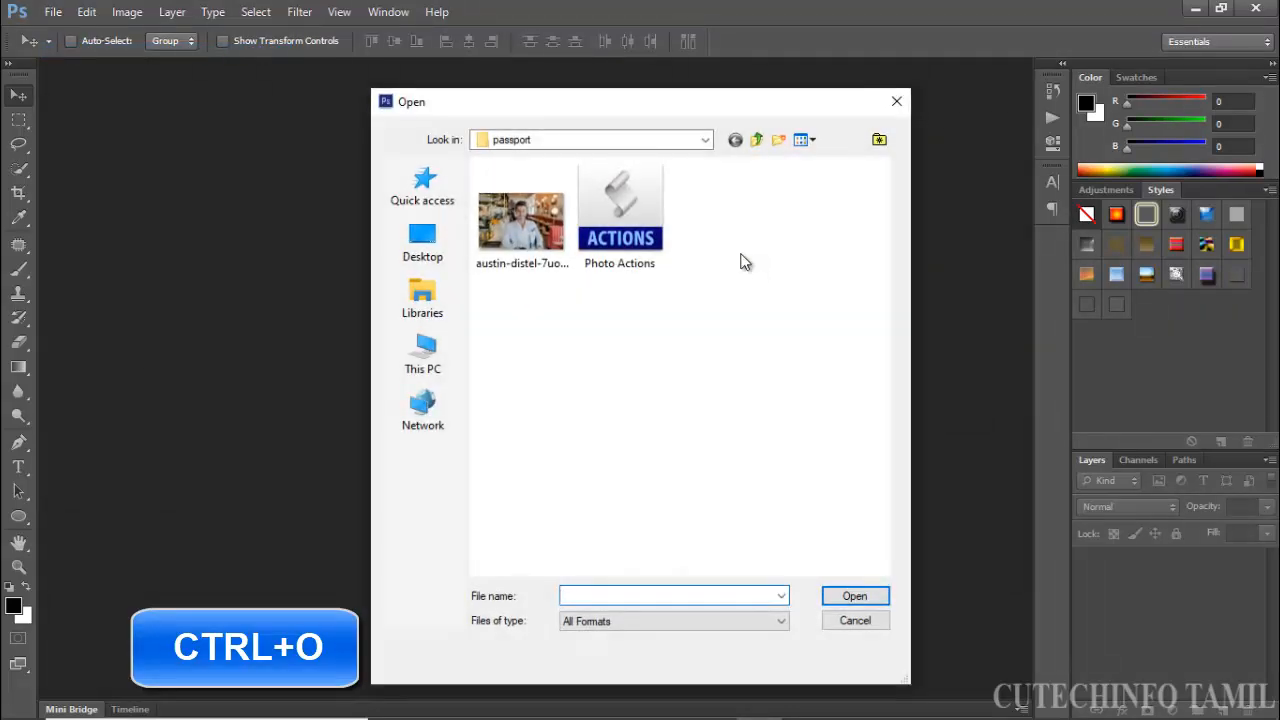
click(532, 228)
click(853, 596)
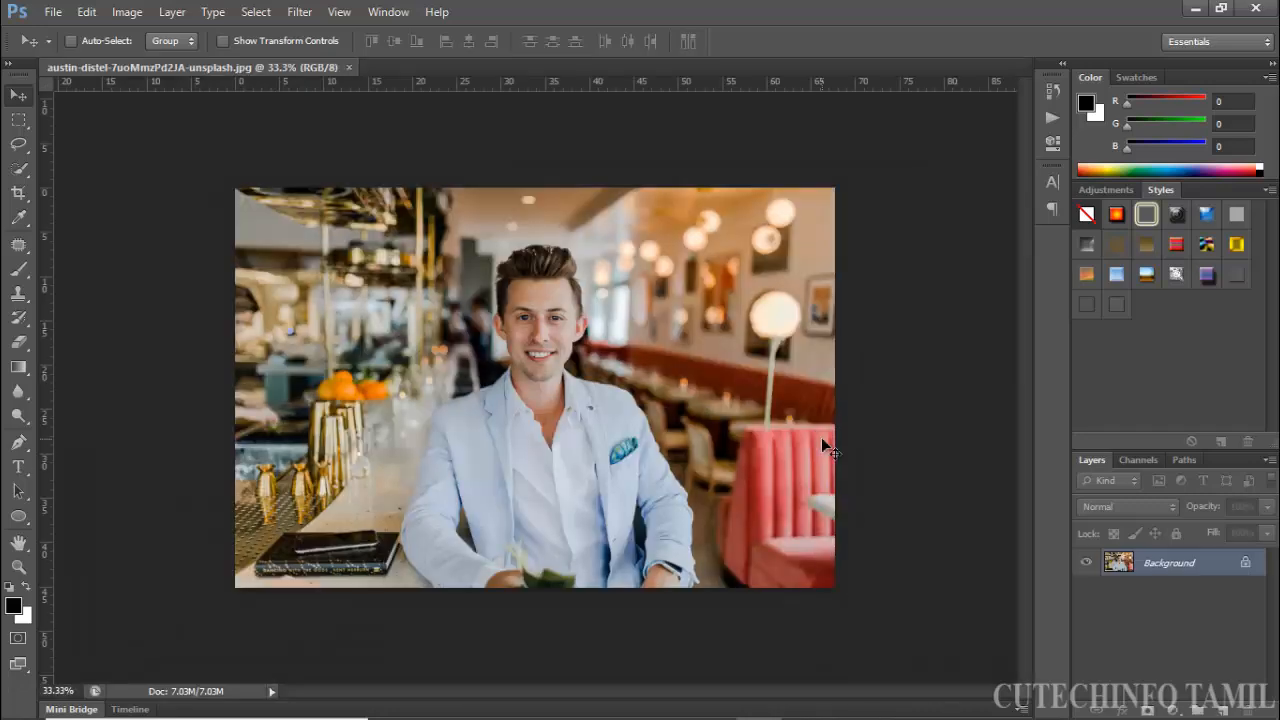
key(ctrl+j)
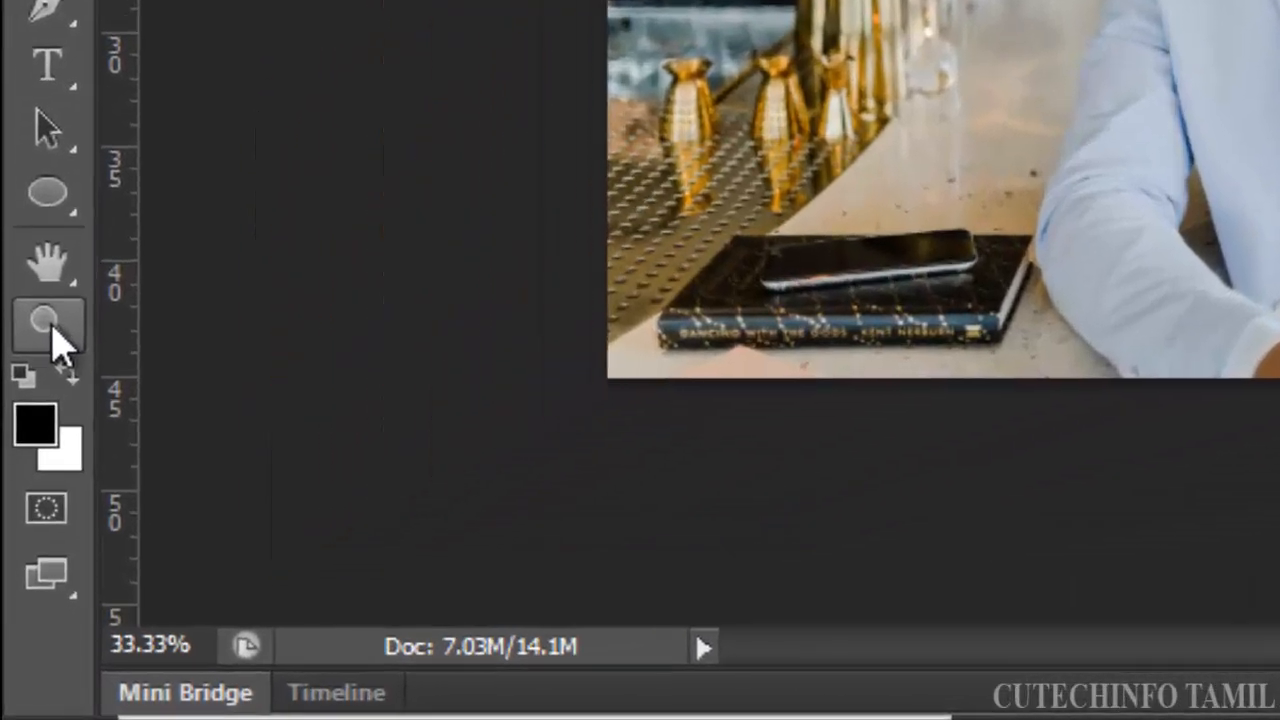
Zoom in and out on the man's face and examine his skin closely at 200%.
click(46, 322)
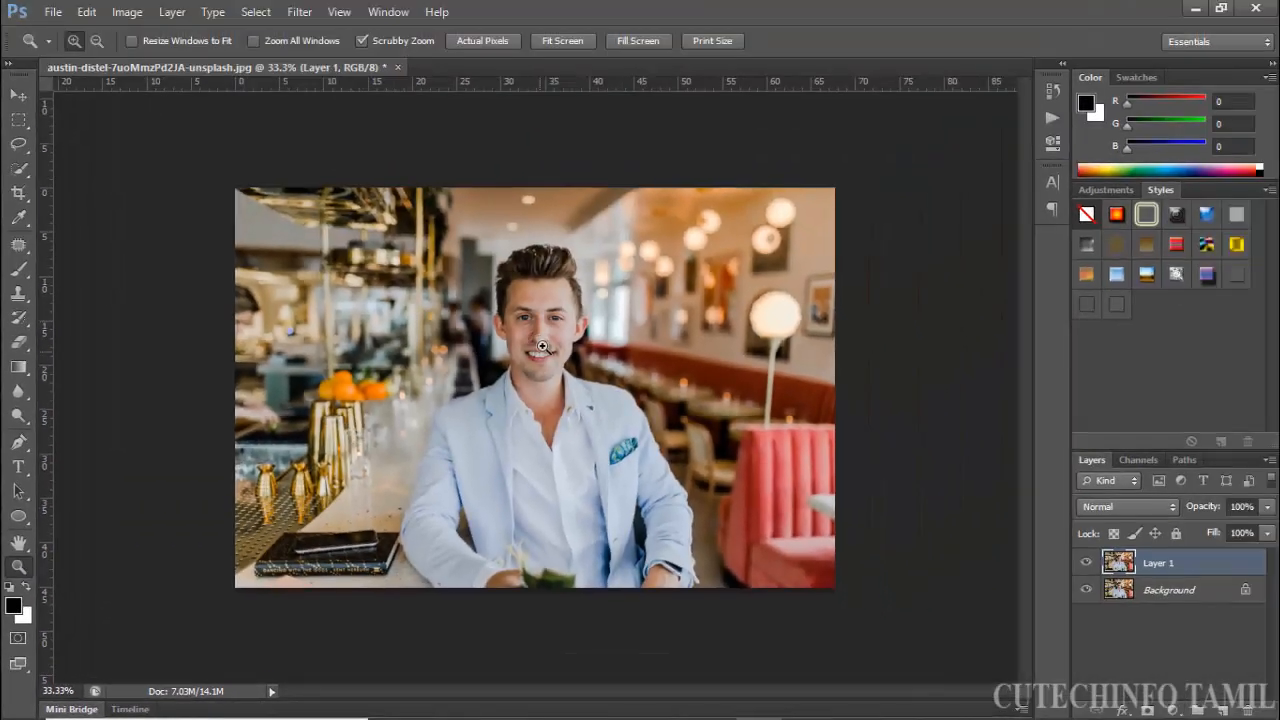
key(z)
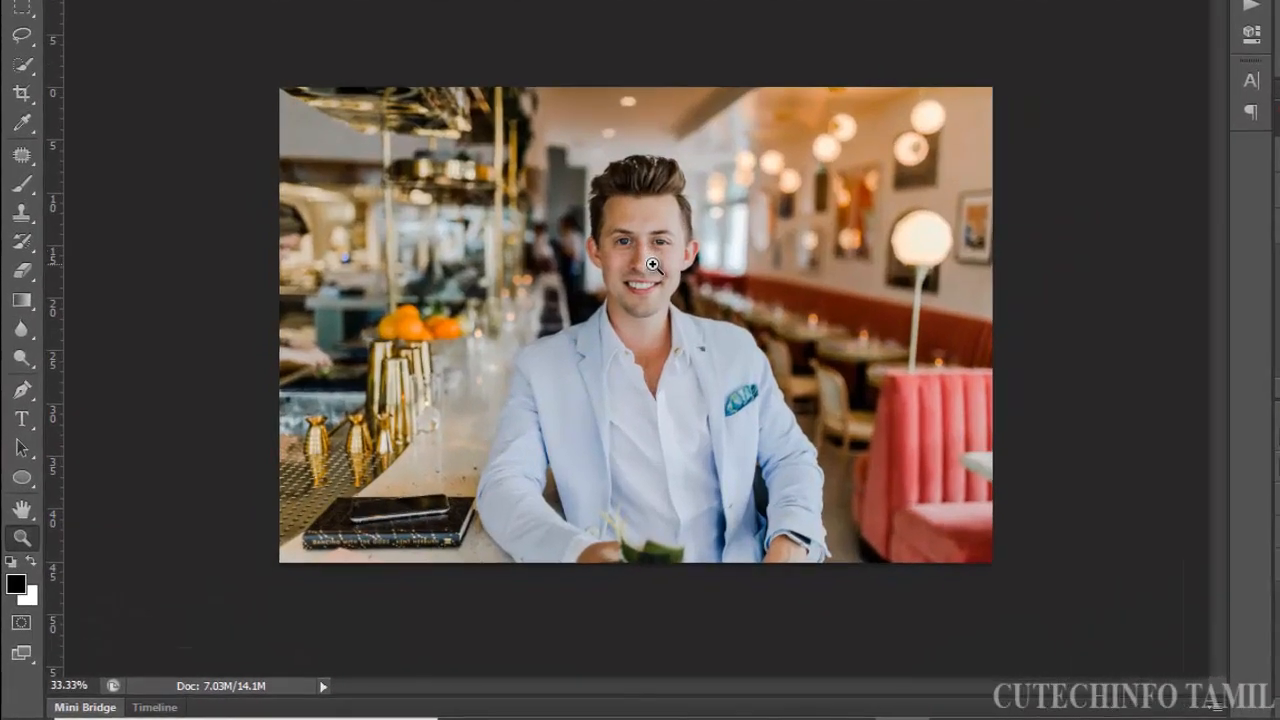
click(652, 265)
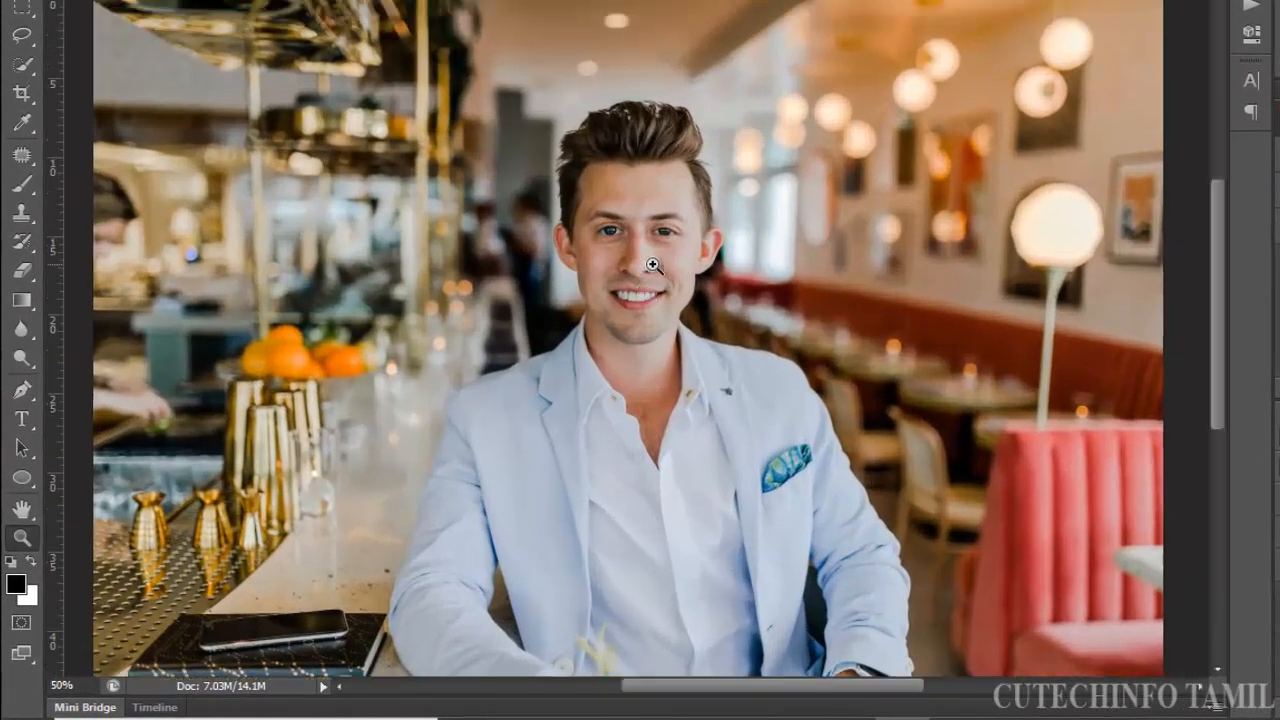
click(652, 265)
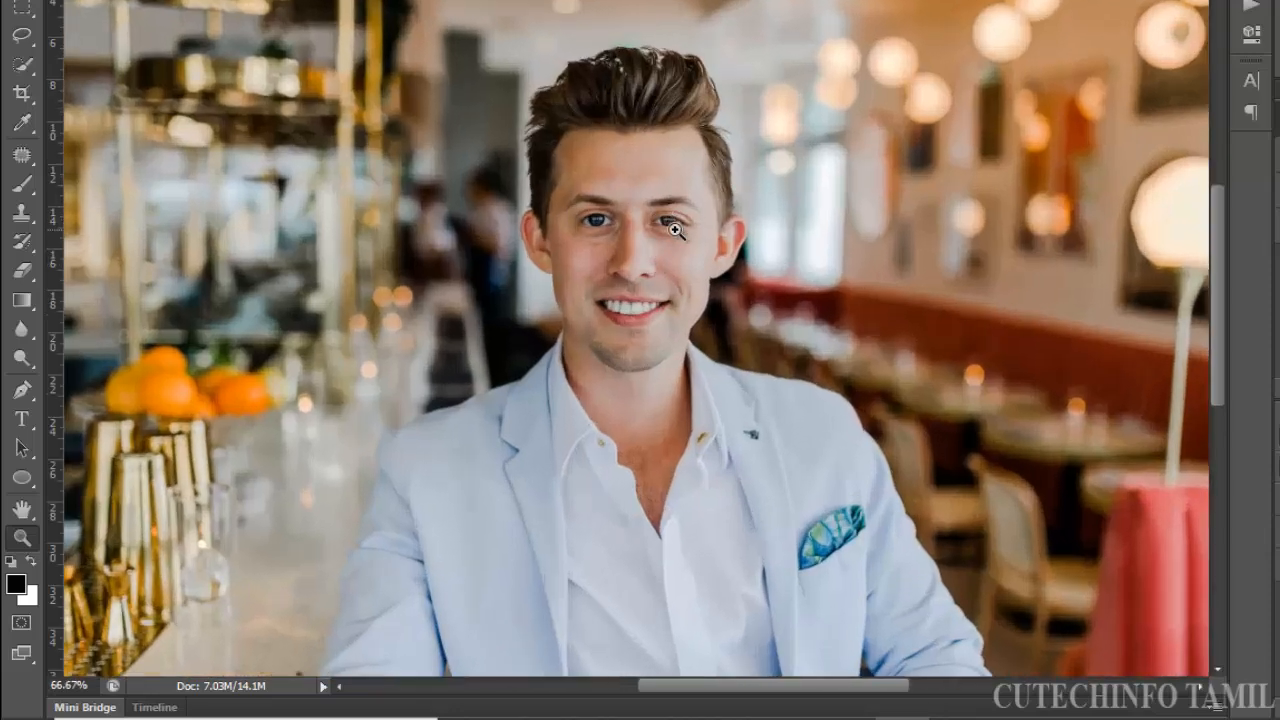
key(alt)
alt+click(679, 191)
alt+click(672, 214)
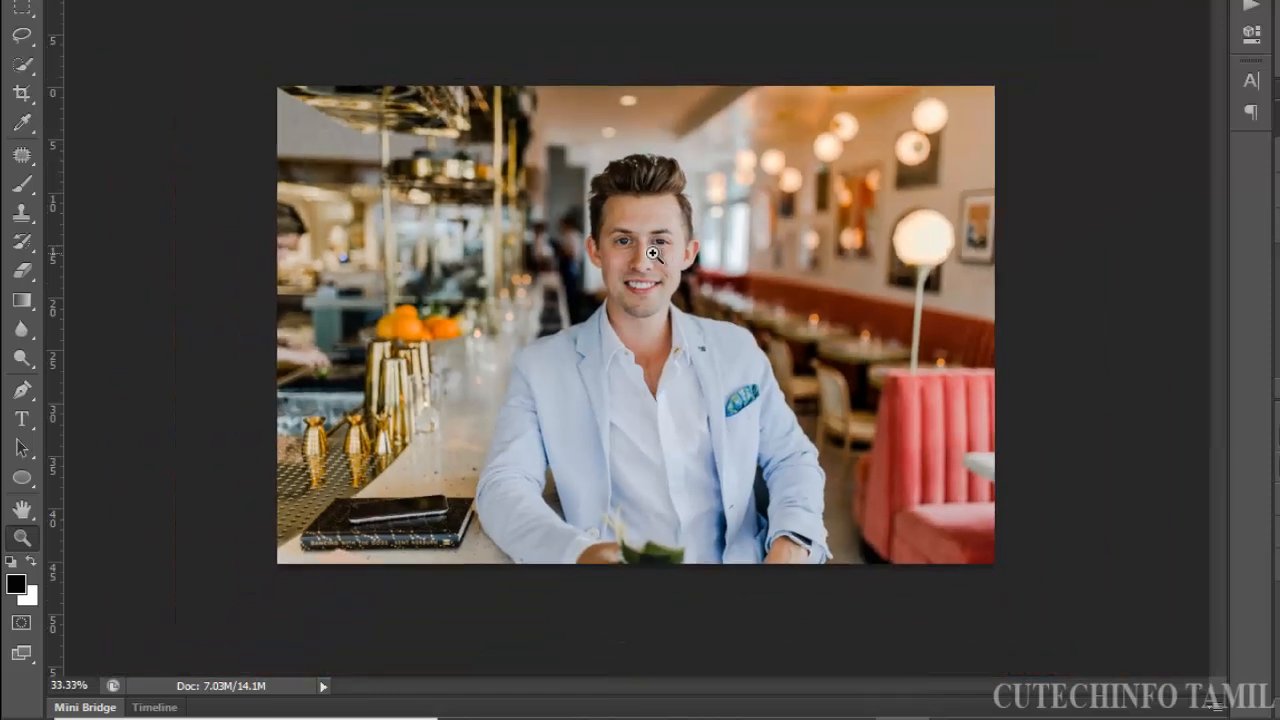
click(656, 249)
click(653, 247)
click(650, 252)
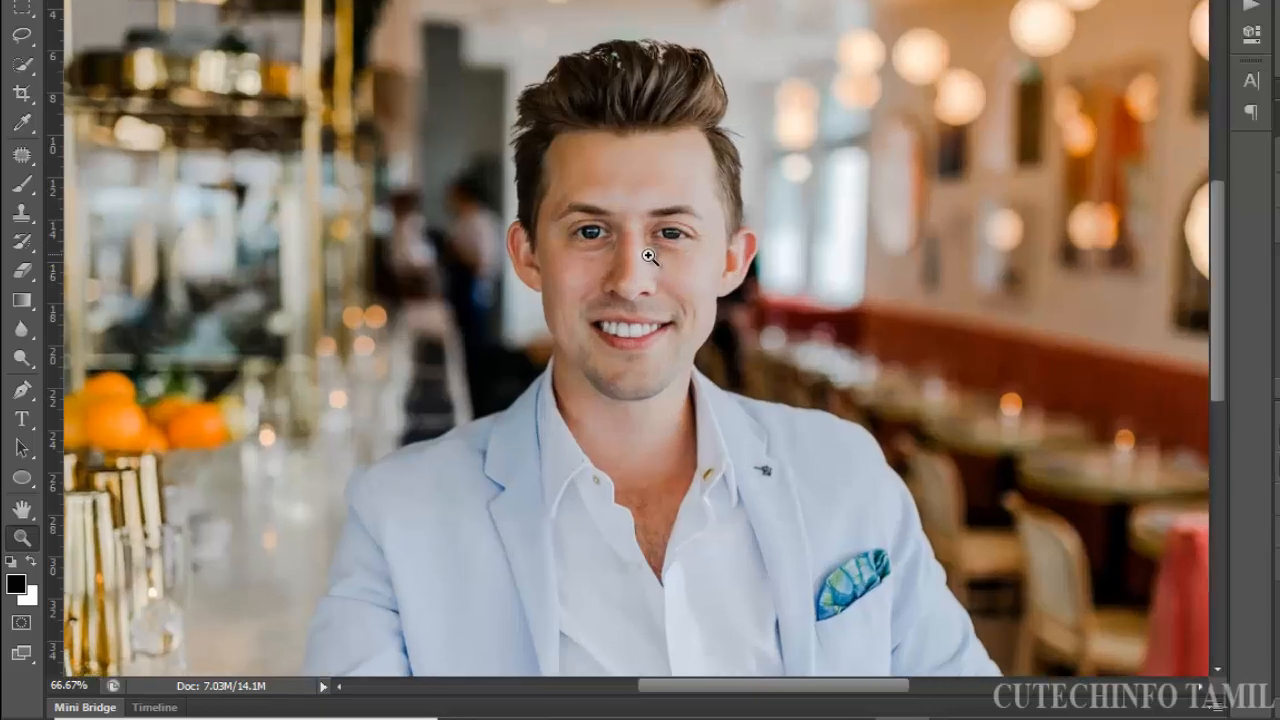
click(650, 259)
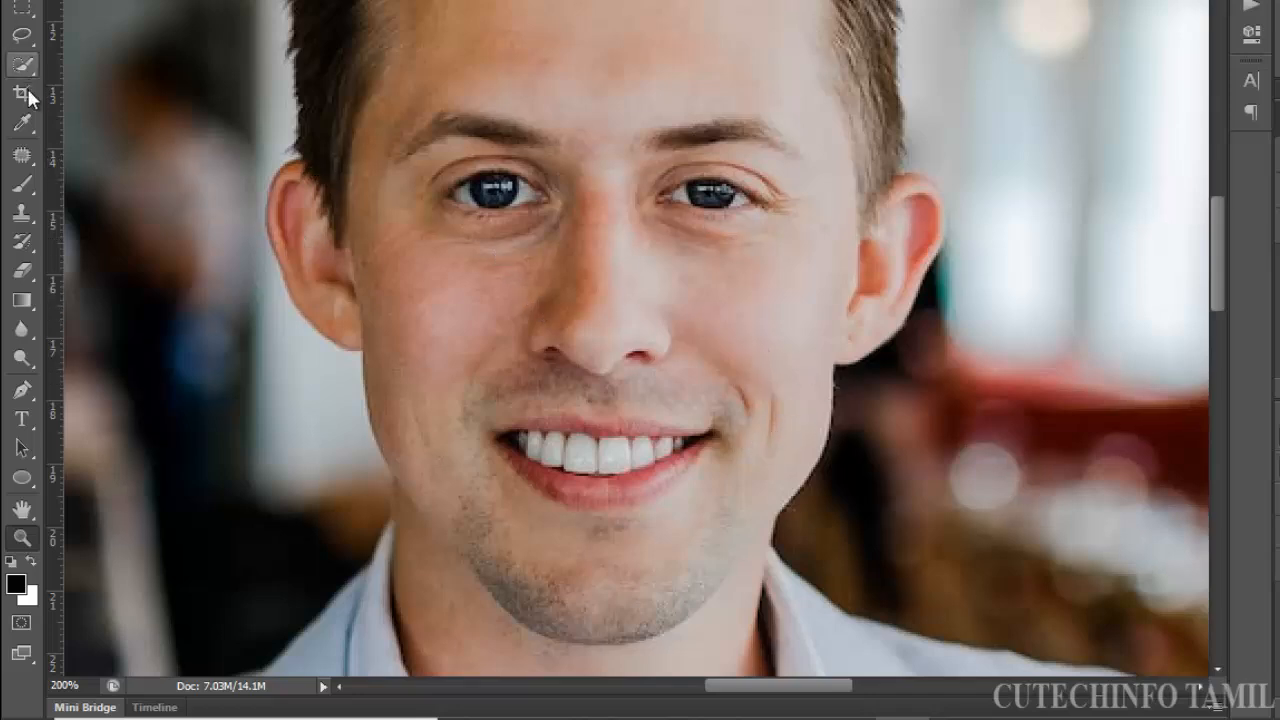
Remove the smile crease on the cheek beside the mouth with the Patch tool.
click(24, 160)
click(113, 193)
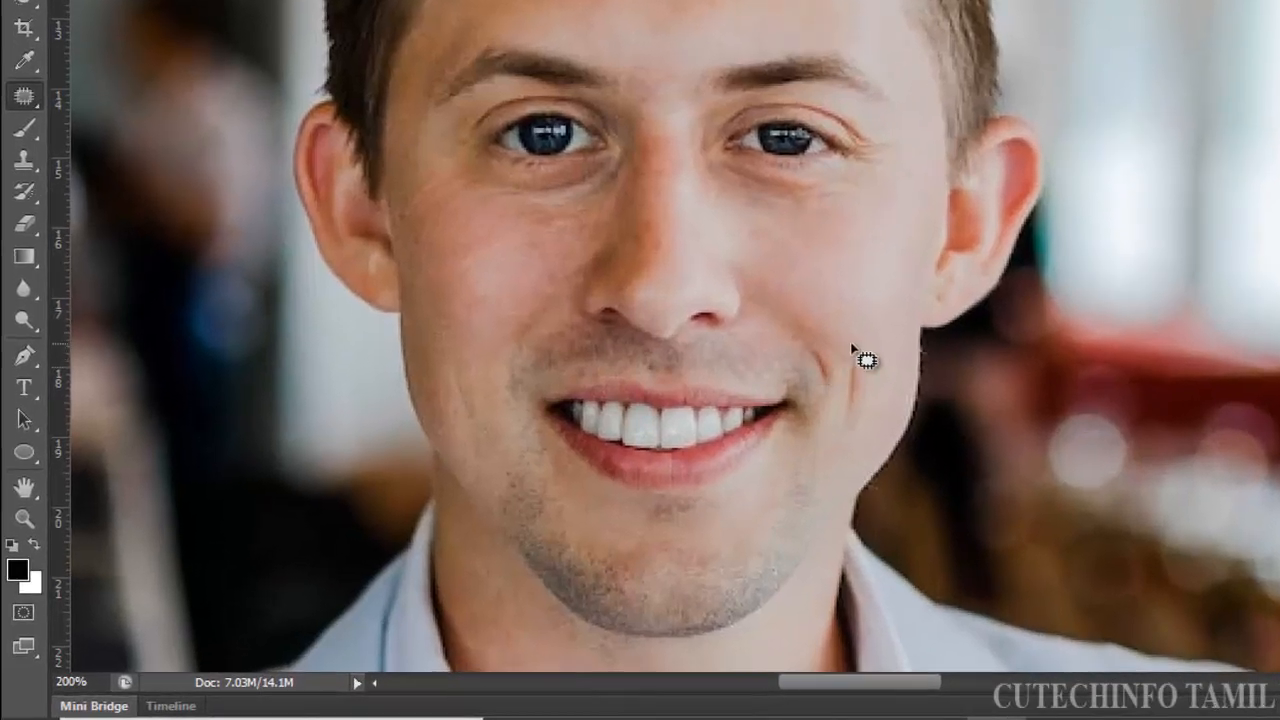
drag(848, 353, 843, 376)
mouse_move(849, 420)
mouse_down()
mouse_move(870, 425)
mouse_move(866, 357)
mouse_move(851, 349)
mouse_move(866, 270)
mouse_move(874, 294)
mouse_up()
mouse_move(813, 368)
mouse_down()
mouse_move(836, 392)
mouse_move(884, 263)
mouse_up()
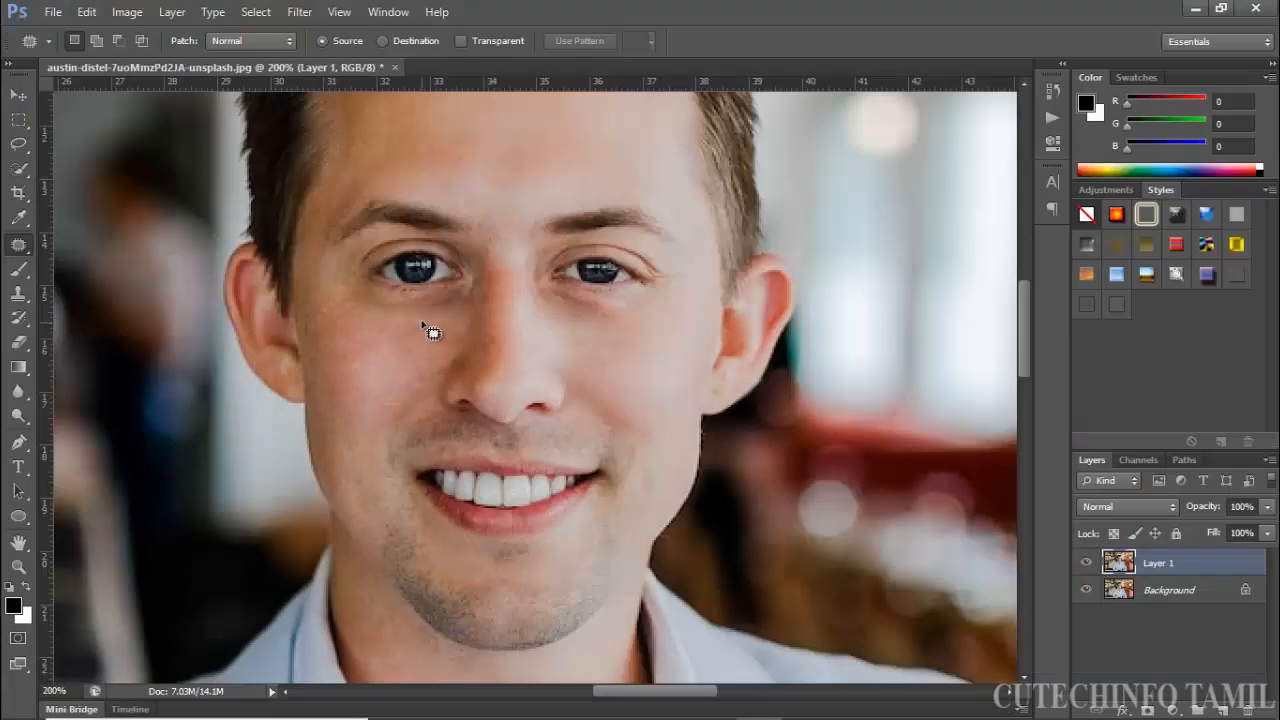
Patch the uneven skin below the eye, on both sides and the centre of the forehead, and on the outer cheek.
mouse_move(417, 325)
mouse_down()
mouse_move(393, 346)
mouse_move(435, 343)
mouse_move(441, 330)
mouse_move(419, 320)
mouse_move(611, 362)
mouse_up()
click(407, 321)
mouse_move(450, 130)
mouse_down()
mouse_move(390, 117)
mouse_move(393, 163)
mouse_move(440, 180)
mouse_move(437, 149)
mouse_up()
drag(545, 148, 616, 179)
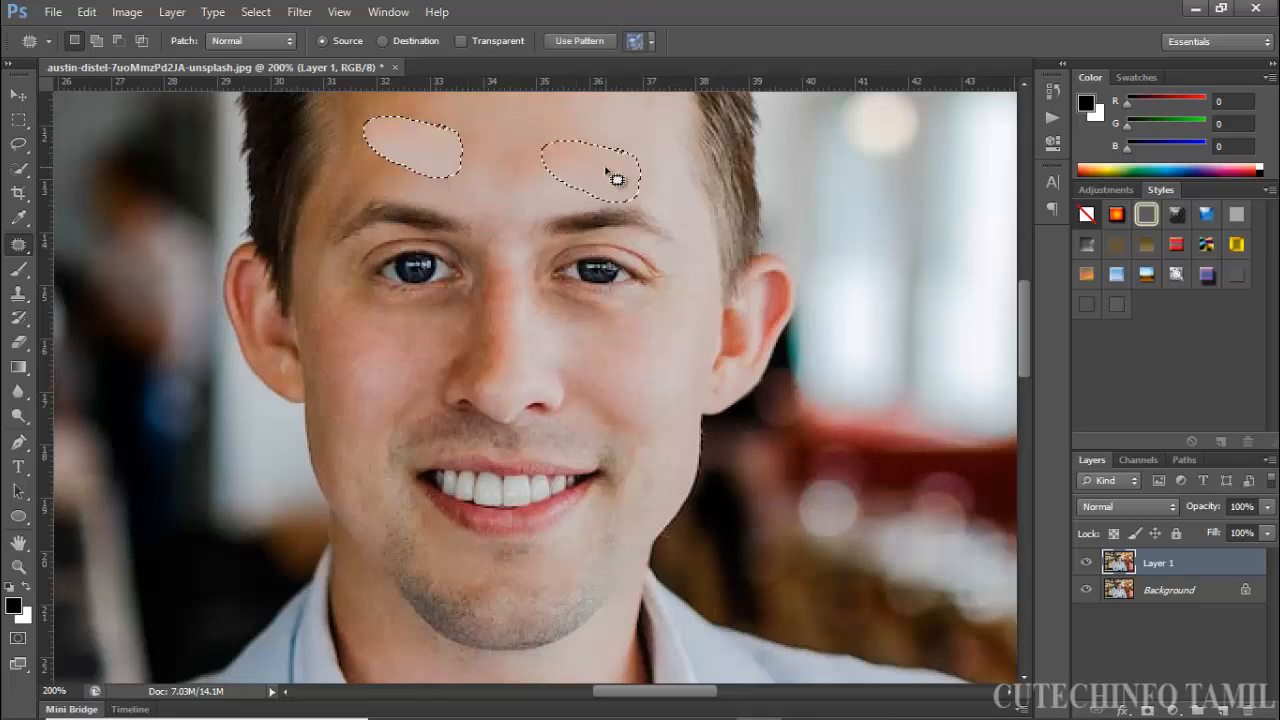
click(616, 179)
mouse_move(520, 122)
mouse_down()
mouse_move(513, 190)
mouse_move(578, 138)
mouse_move(522, 122)
mouse_up()
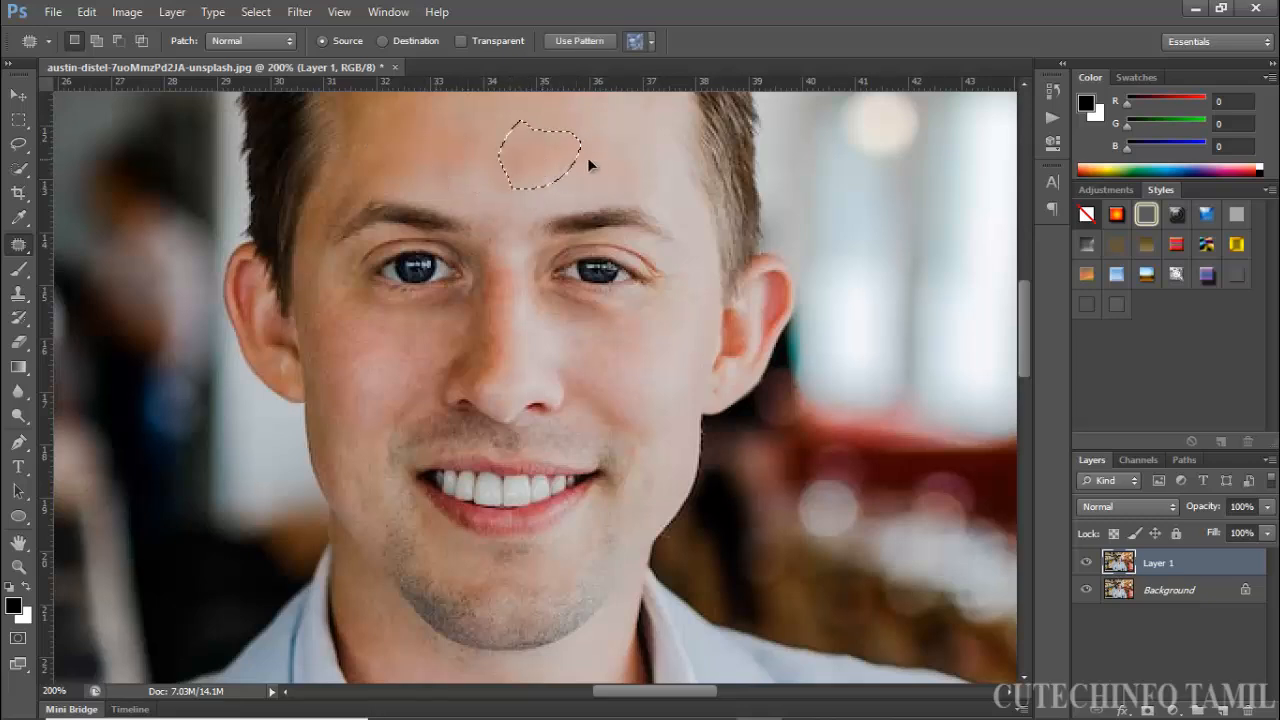
click(609, 203)
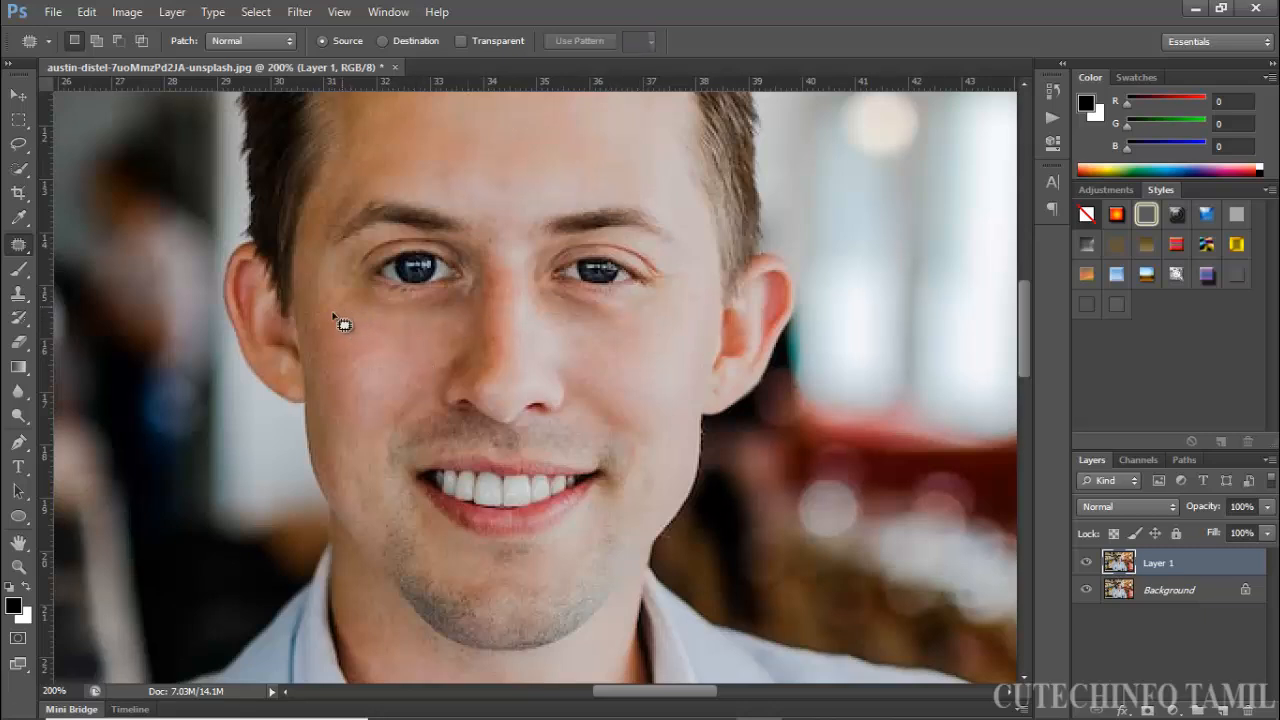
mouse_move(340, 323)
mouse_down()
mouse_move(374, 331)
mouse_move(354, 309)
mouse_move(340, 324)
mouse_move(367, 371)
mouse_up()
click(491, 175)
Apply a Brightness/Contrast adjustment to Layer 1 with brightness 3 and contrast 2.
click(128, 13)
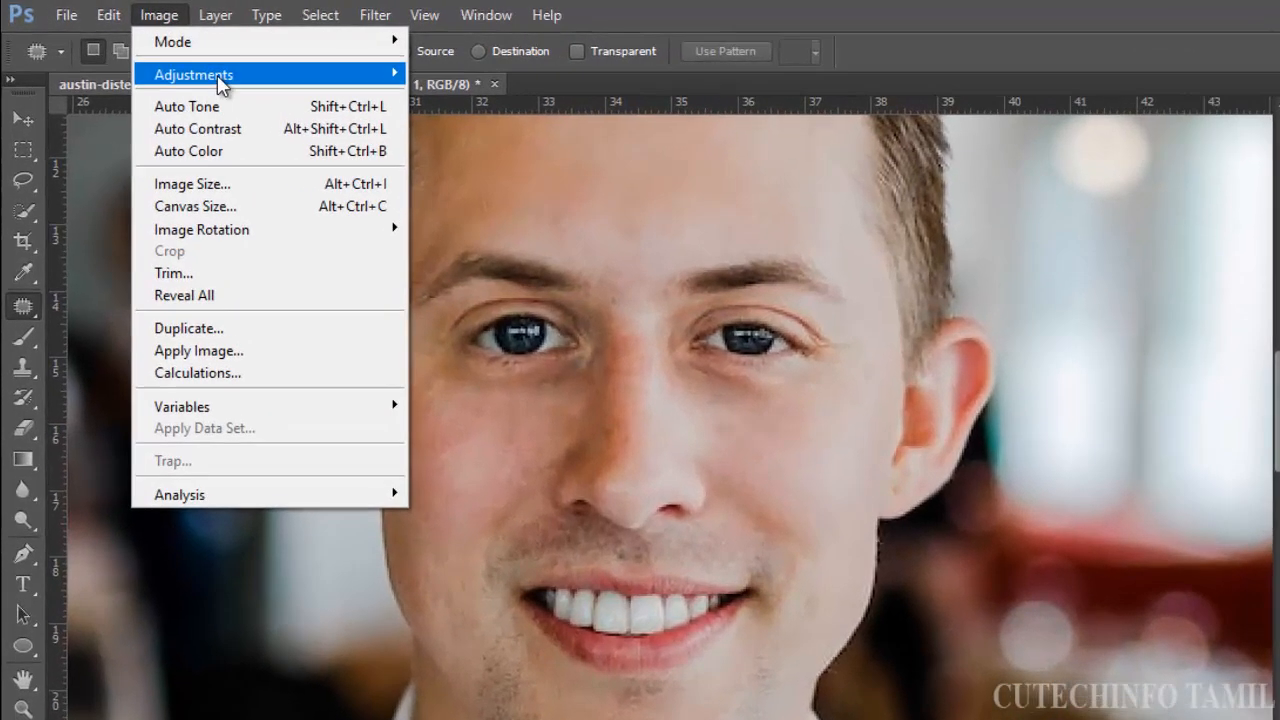
mouse_move(220, 64)
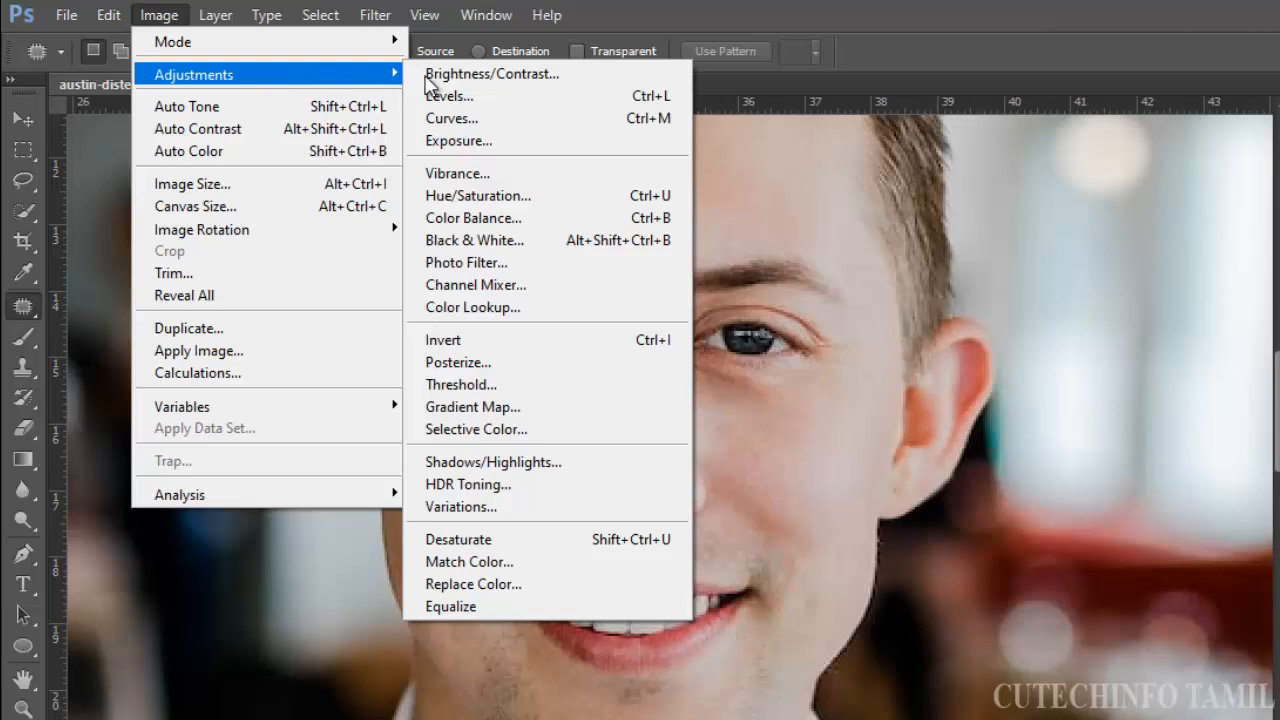
click(508, 77)
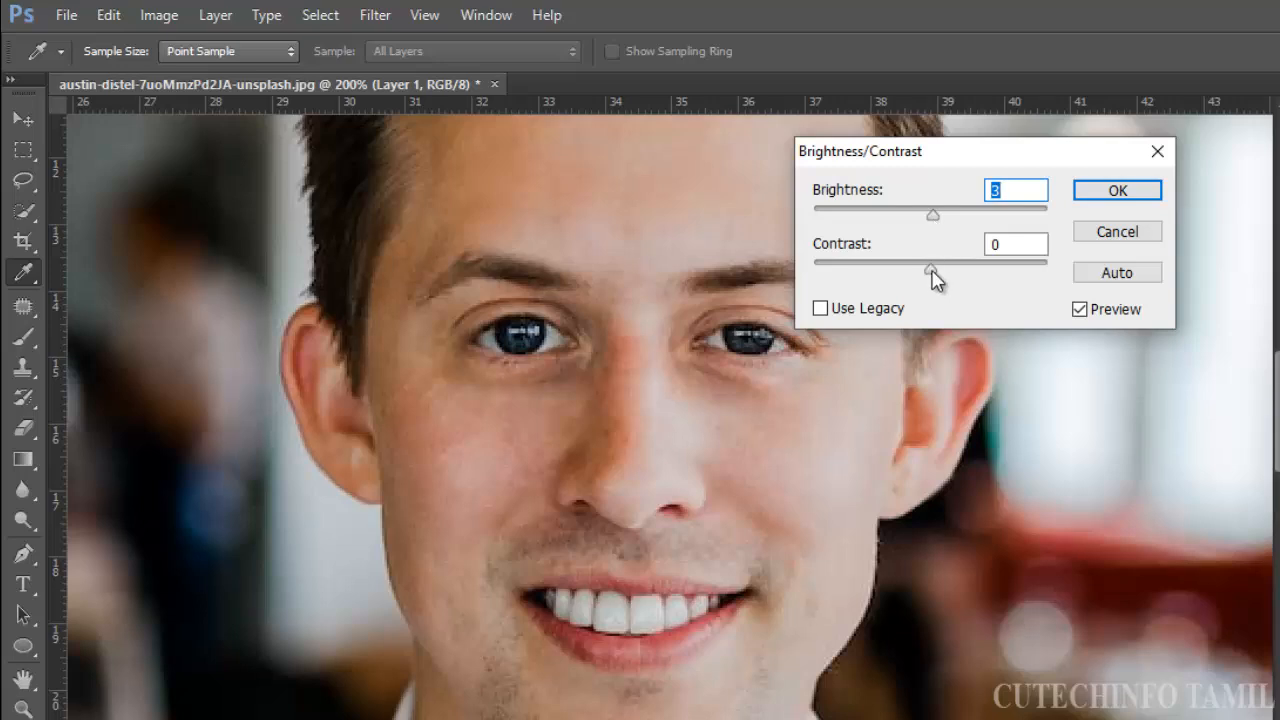
drag(935, 268, 933, 269)
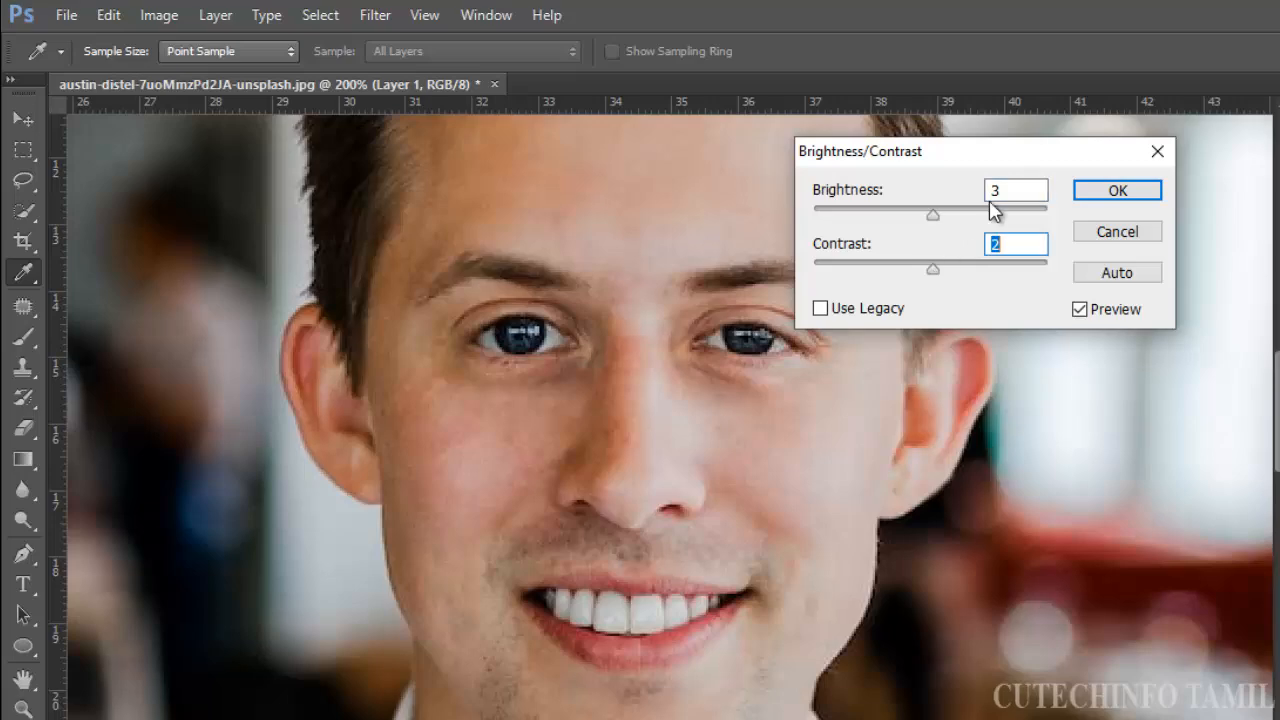
click(1111, 198)
key(j)
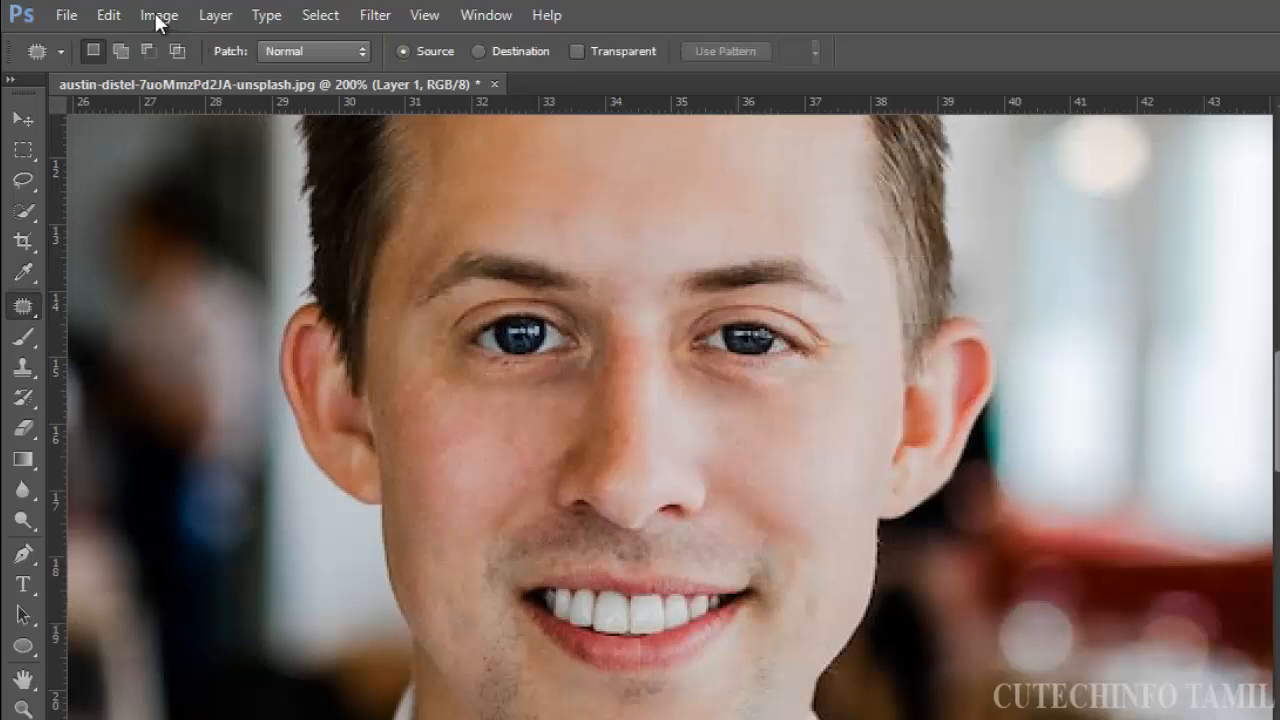
Apply an RGB Curves adjustment with one point at input 207, output 209 and another at input 28, output 26.
click(157, 17)
mouse_move(383, 75)
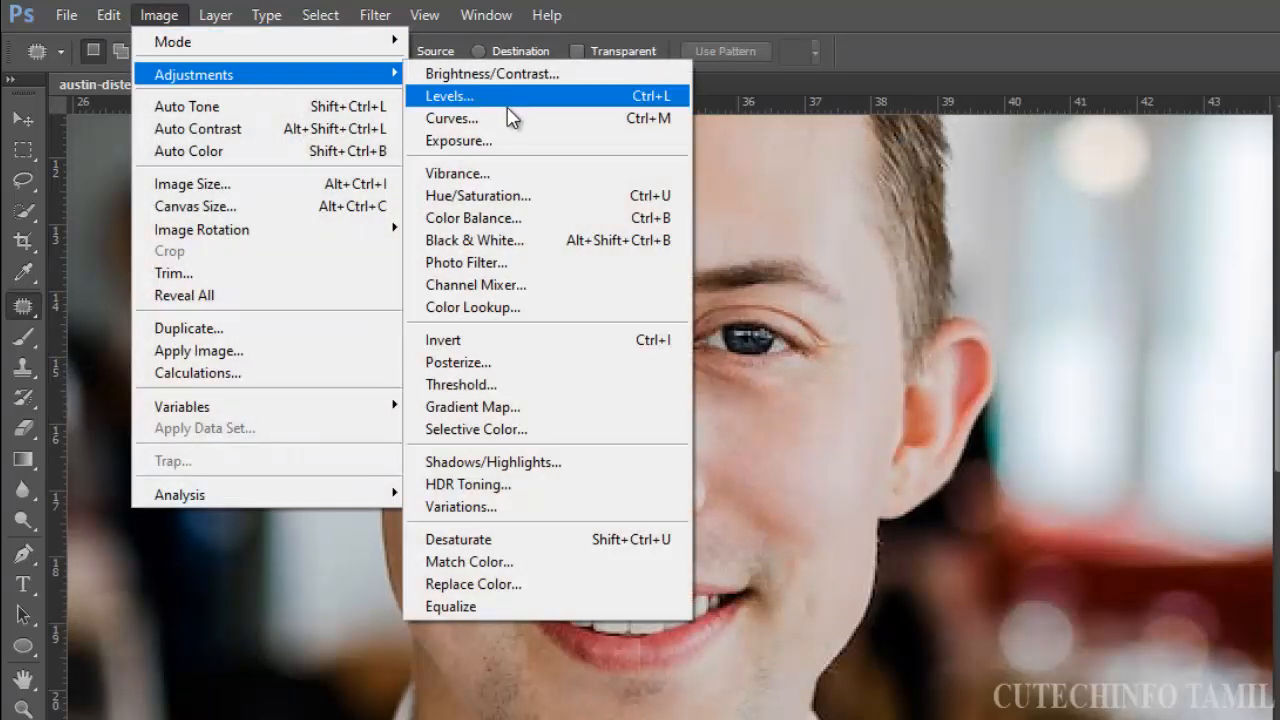
click(514, 126)
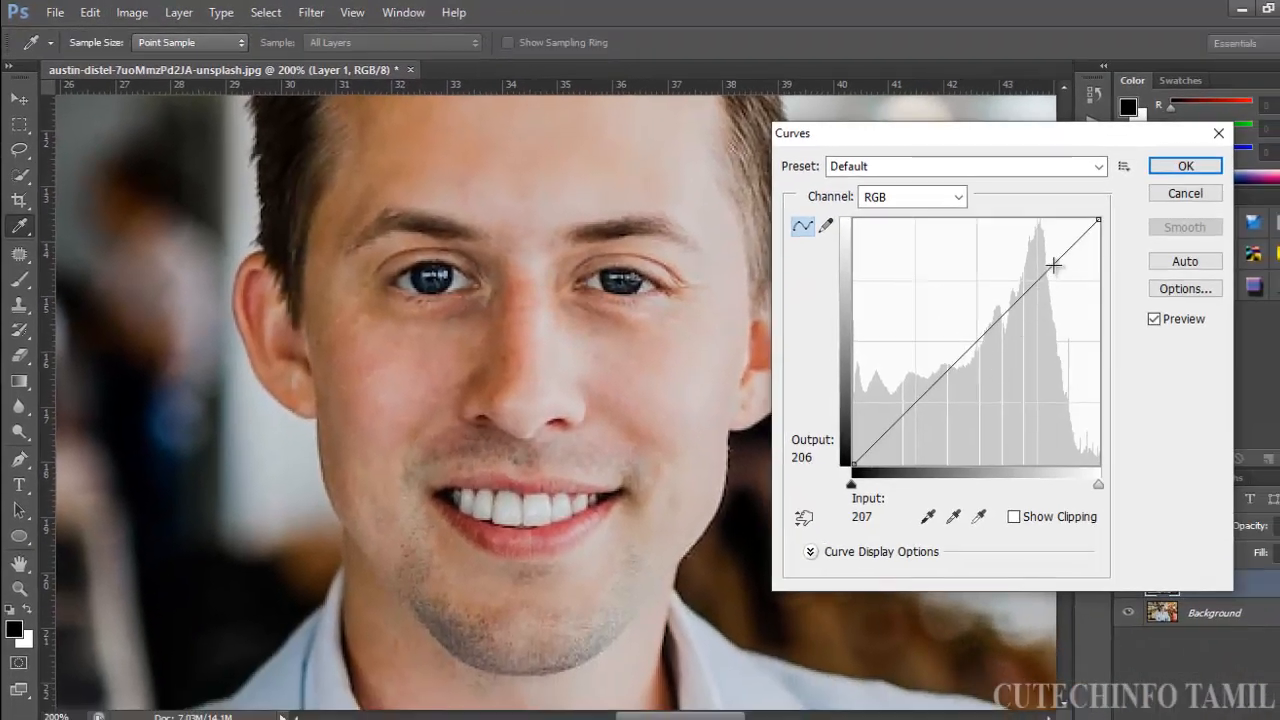
click(1054, 264)
drag(1054, 264, 1053, 263)
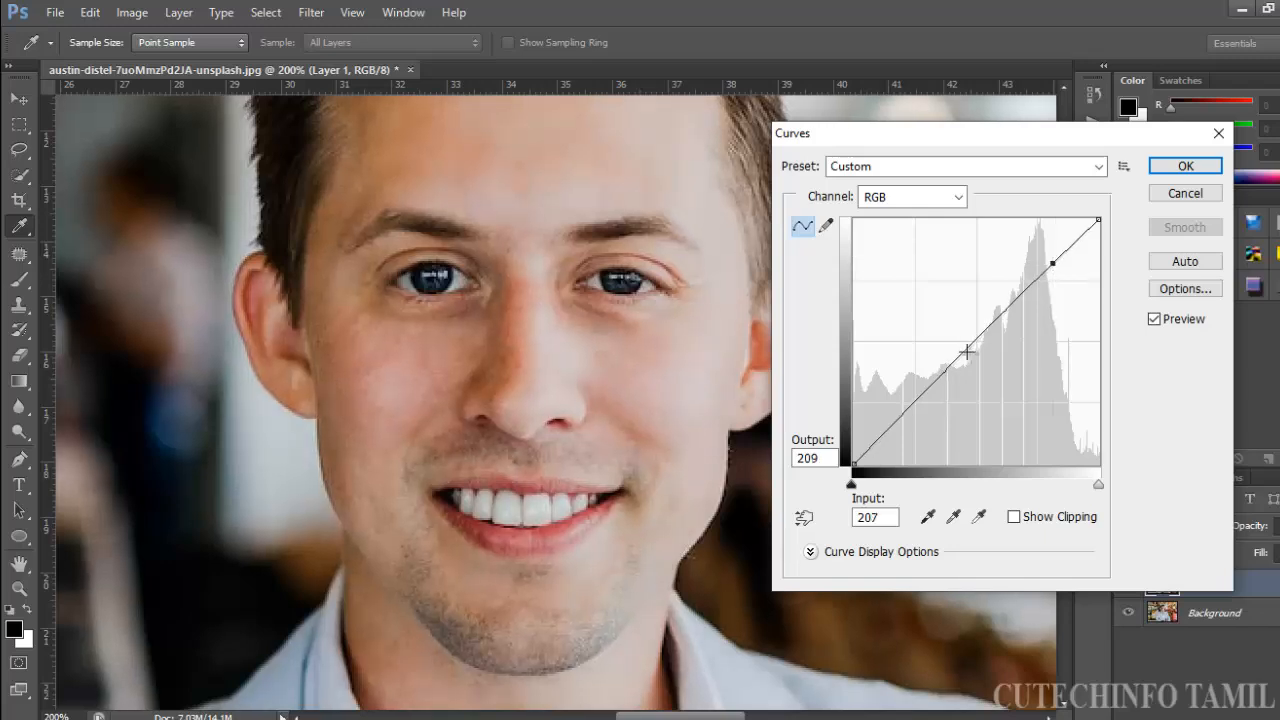
click(882, 440)
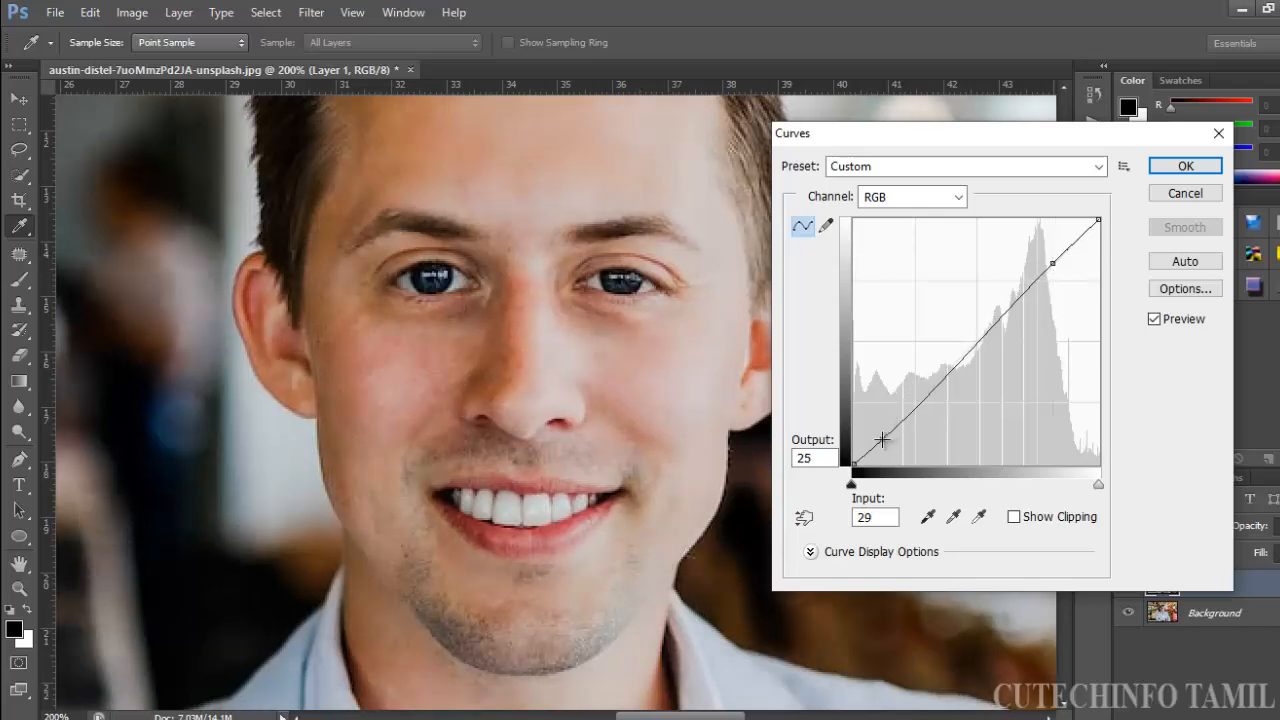
drag(882, 440, 880, 438)
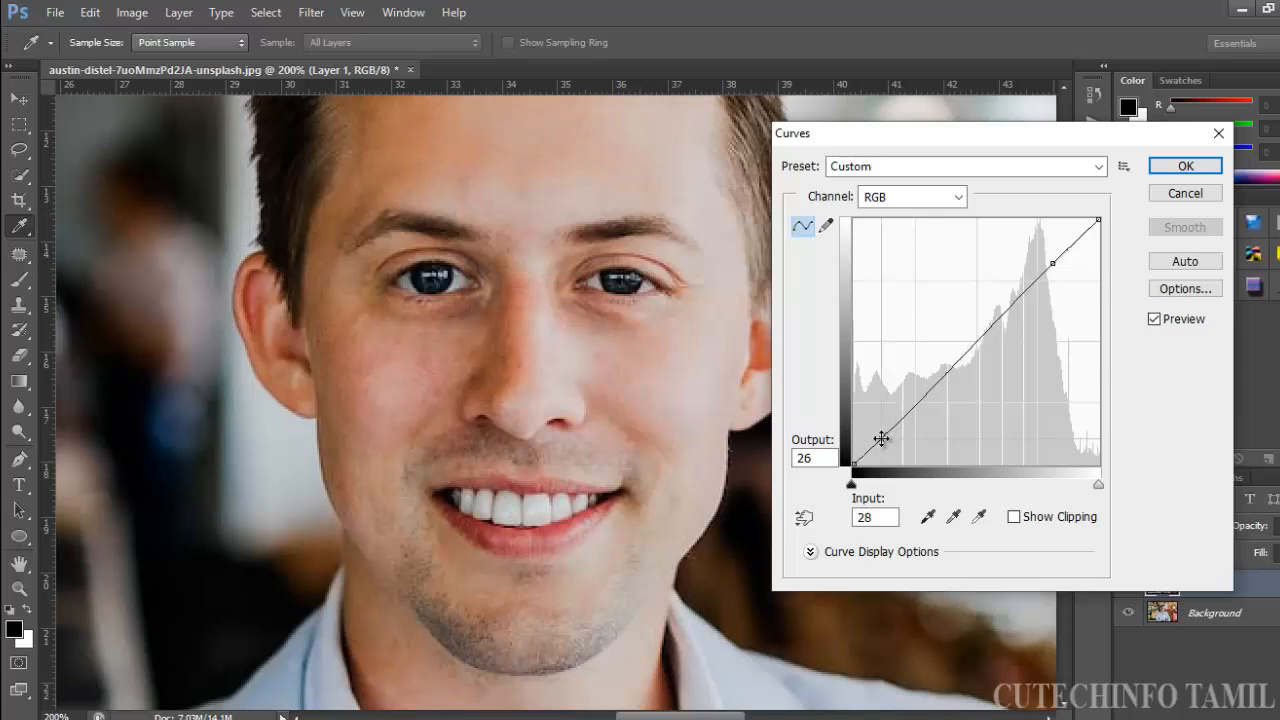
click(1186, 166)
key(j)
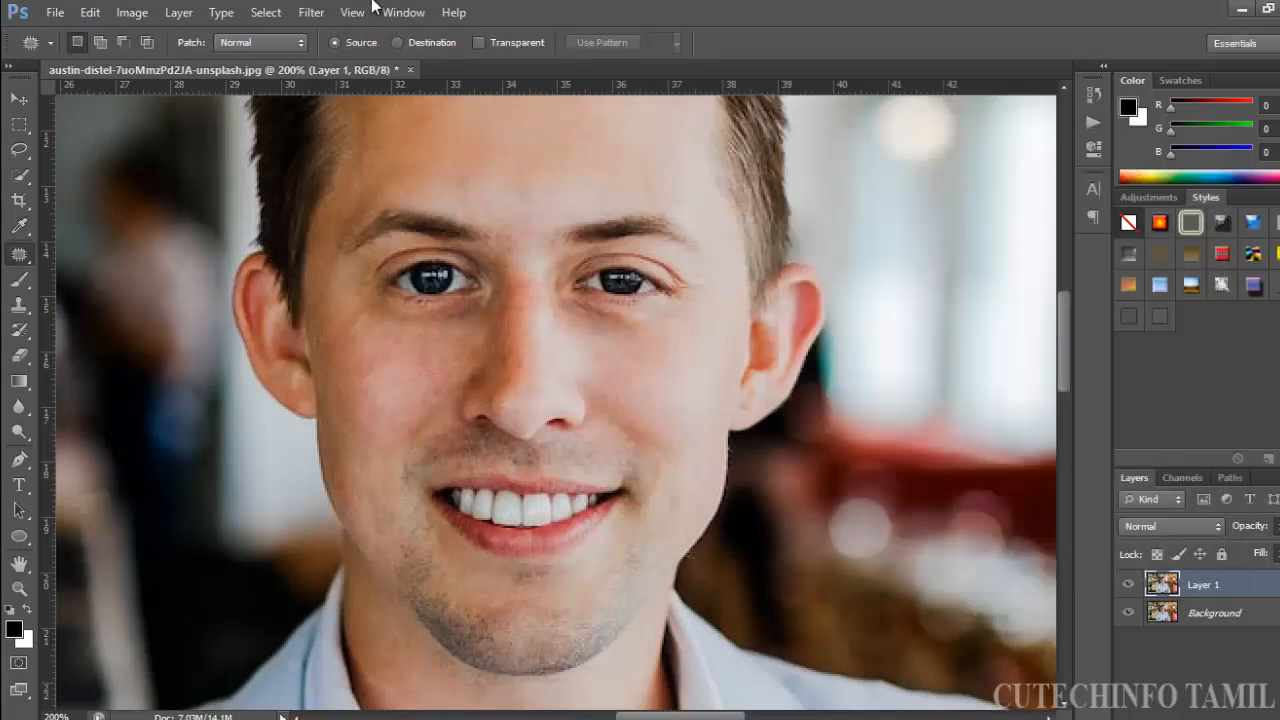
Apply a Selective Color adjustment with Black at -11% for Reds and -6% for Yellows.
click(128, 12)
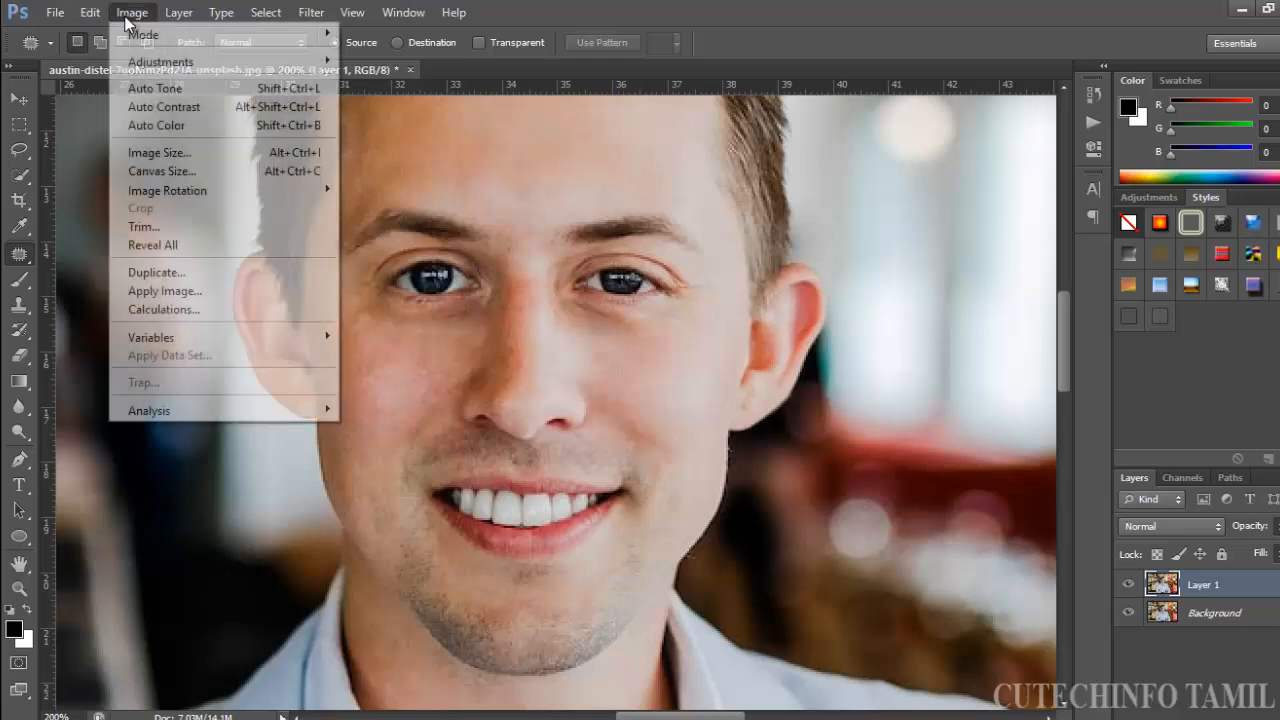
mouse_move(155, 61)
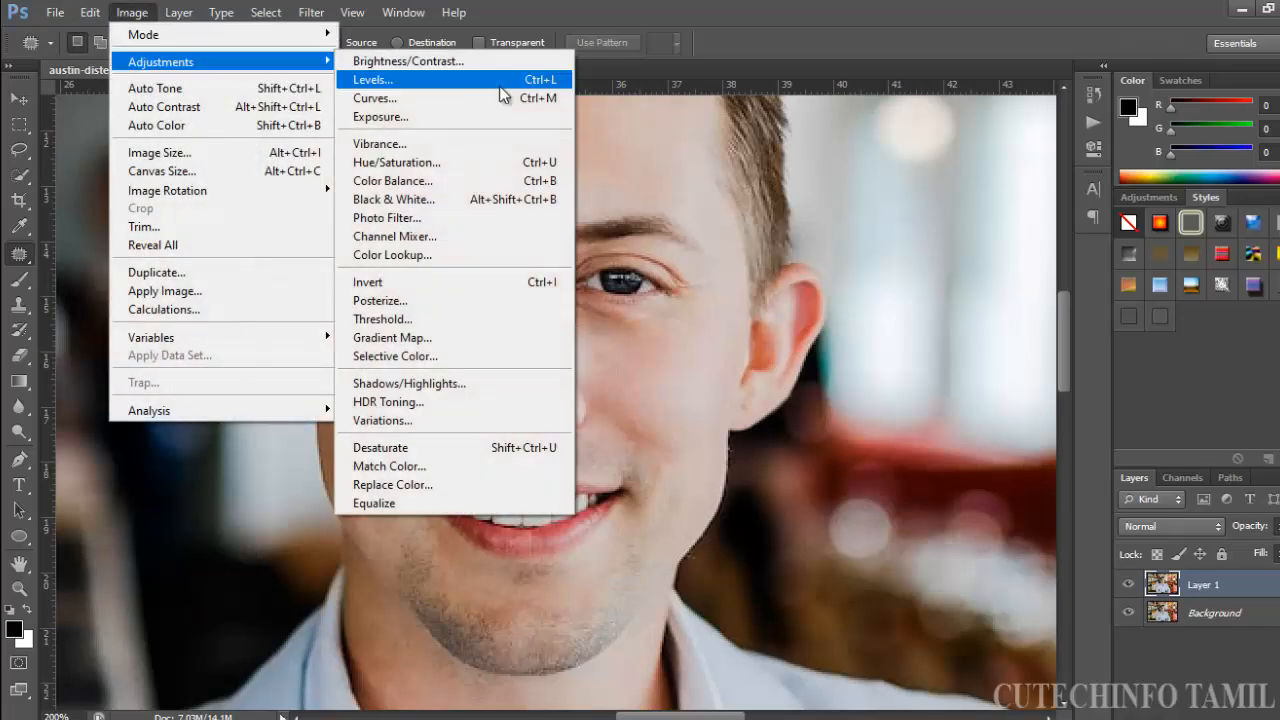
click(449, 358)
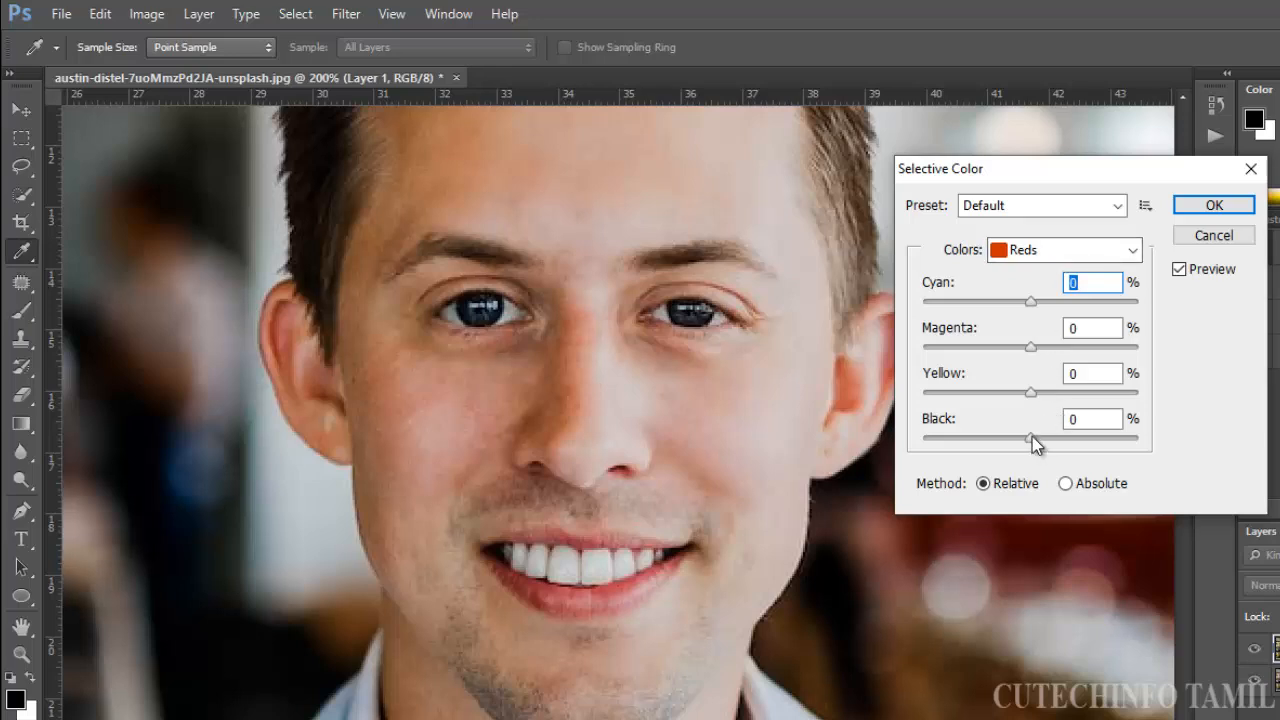
drag(1032, 440, 1018, 441)
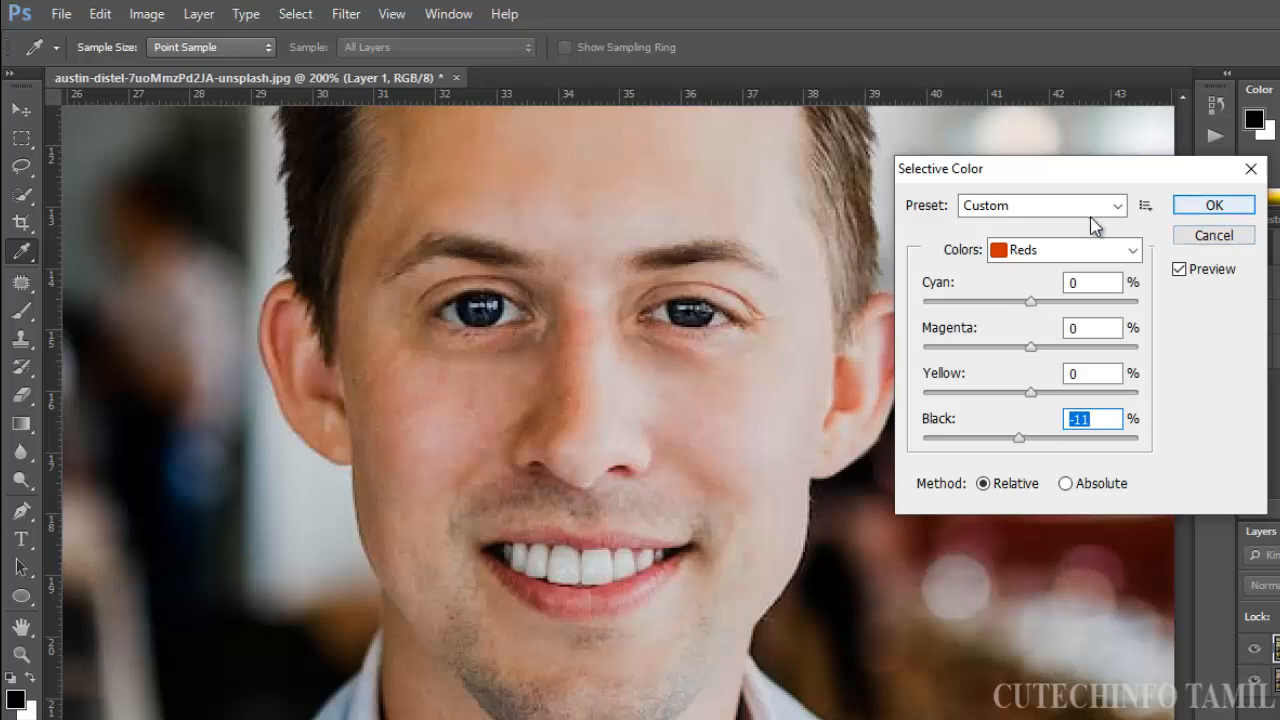
click(1108, 250)
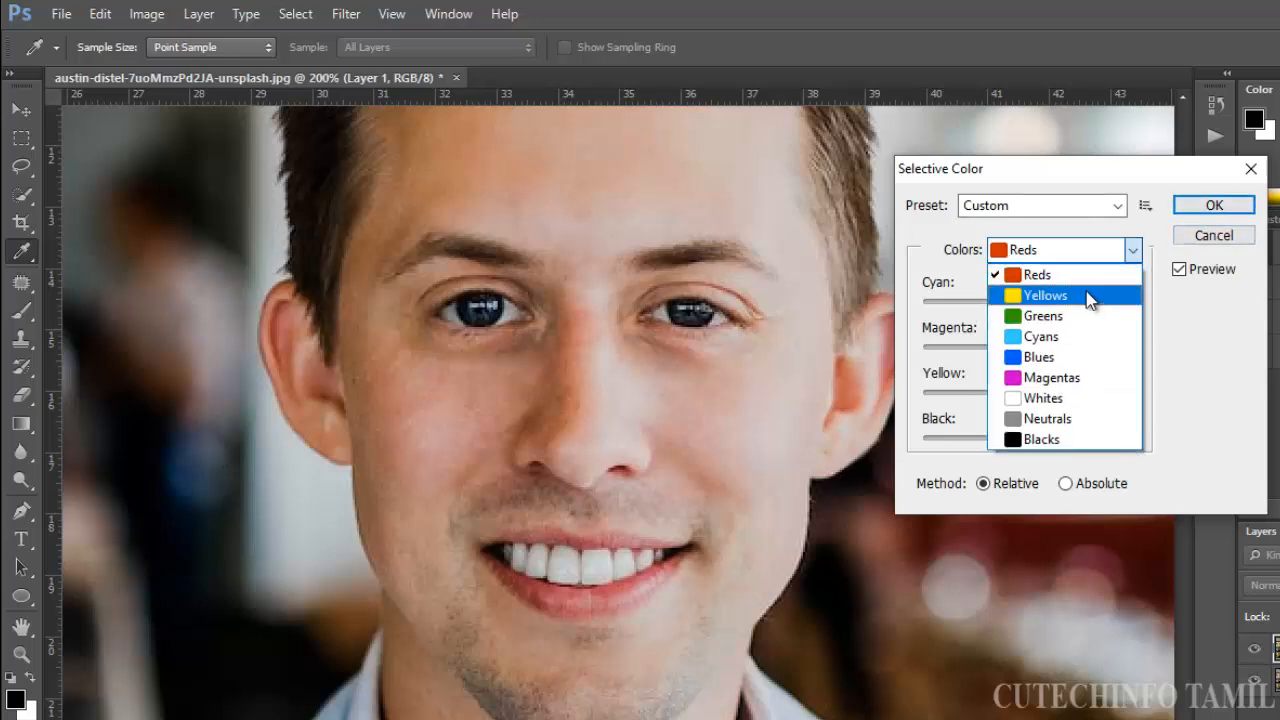
click(1040, 291)
drag(1031, 444, 1023, 444)
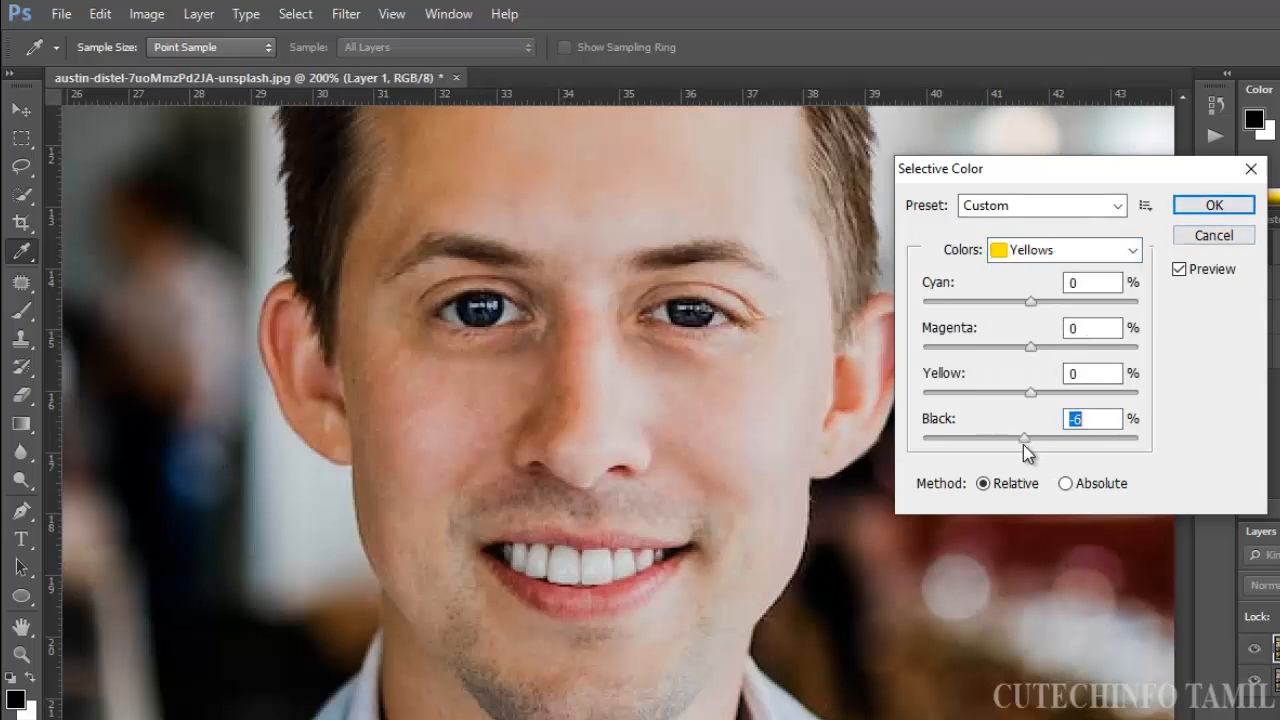
click(1240, 207)
Apply a Color Balance adjustment to Layer 1, fine-tuning the Cyan–Red level of the midtones with Preserve Luminosity on.
click(147, 14)
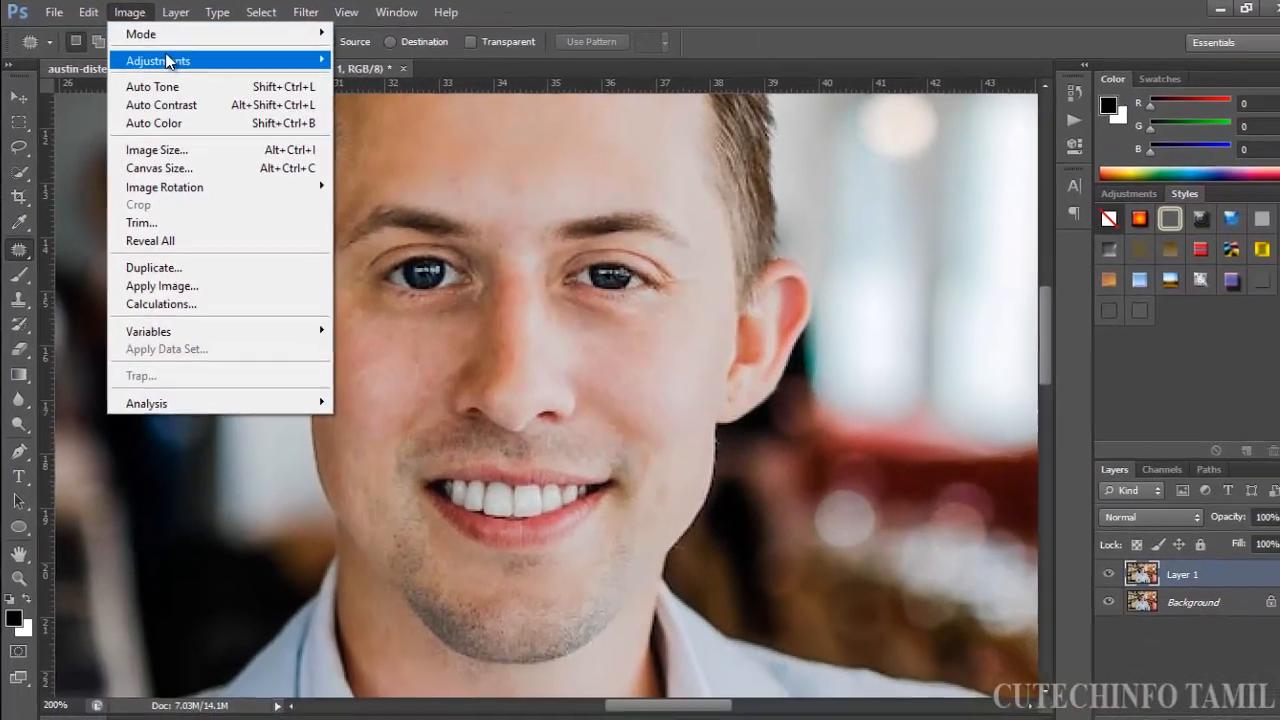
mouse_move(168, 62)
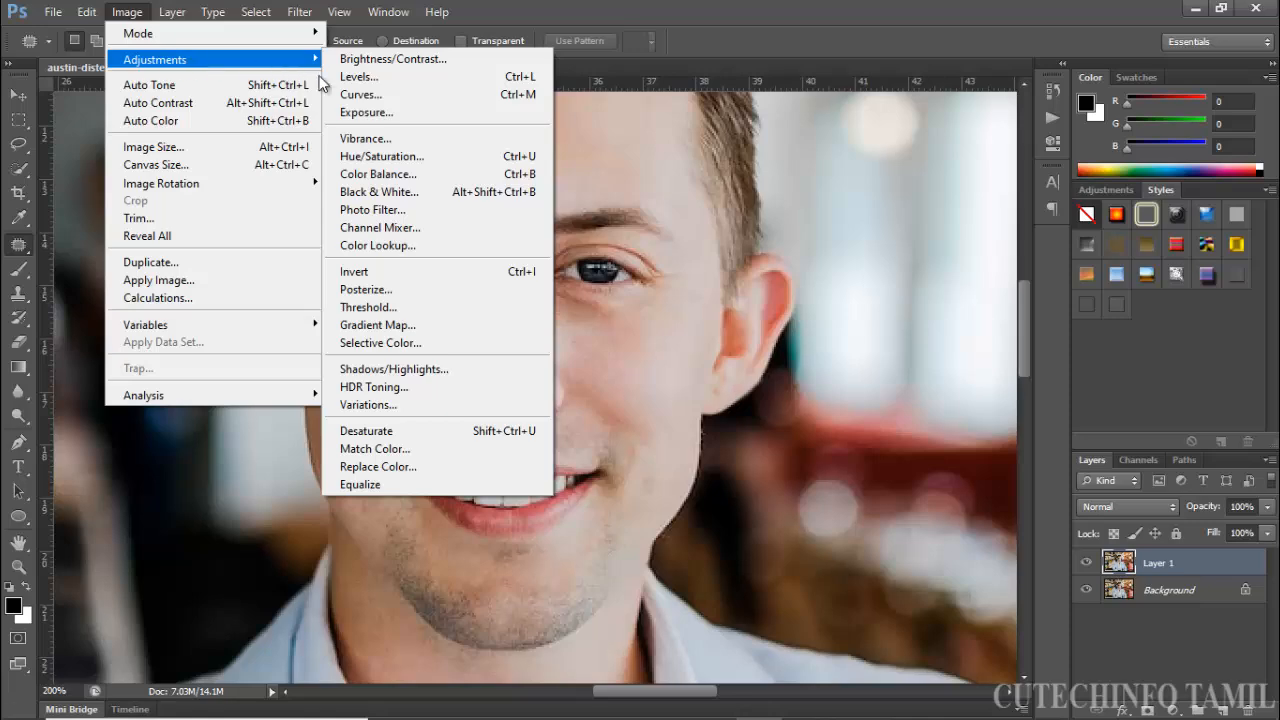
click(415, 173)
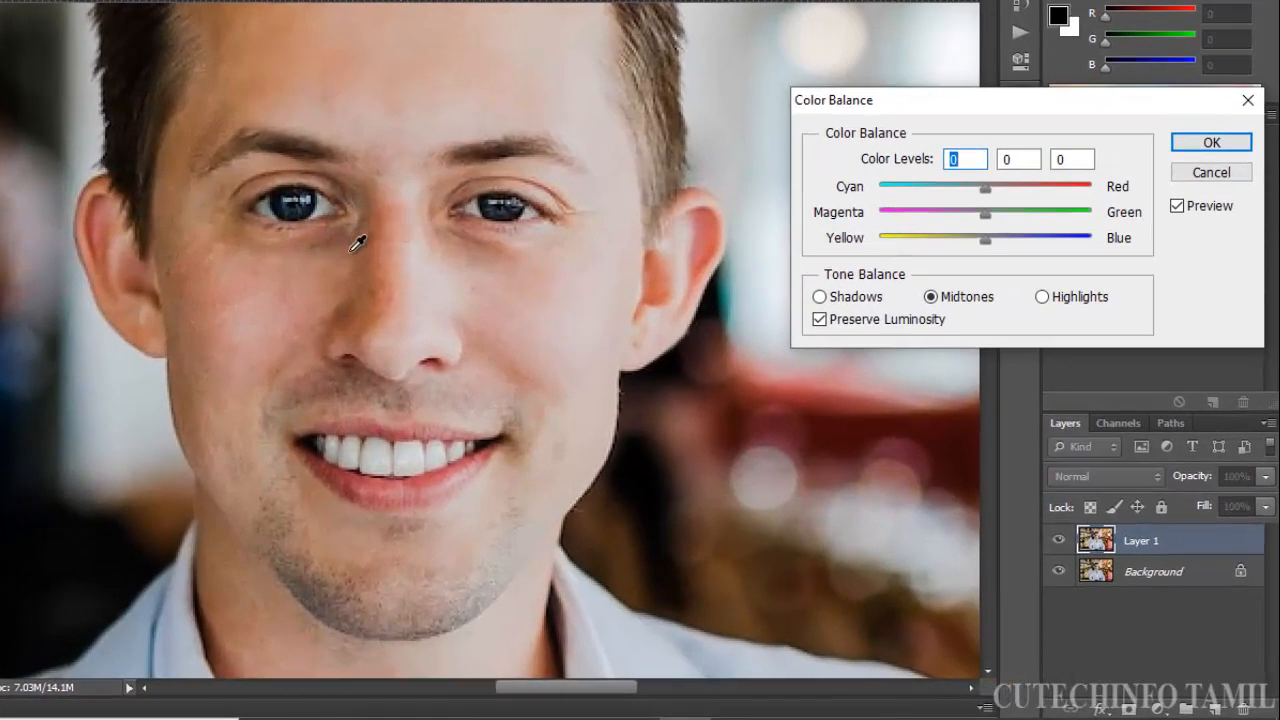
click(985, 190)
mouse_move(993, 196)
mouse_down()
mouse_move(1066, 198)
mouse_move(992, 197)
mouse_up()
click(981, 191)
click(1211, 142)
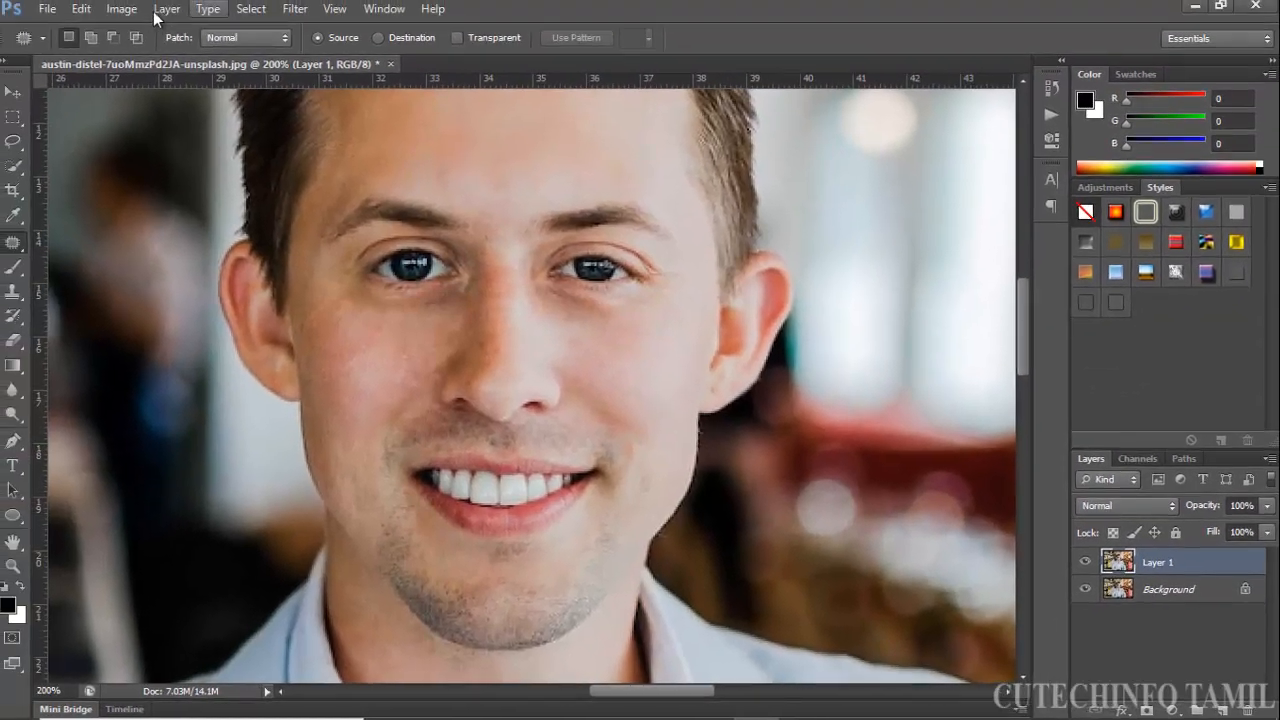
Apply an RGB Levels adjustment to Layer 1 with the black input level at 7.
click(127, 12)
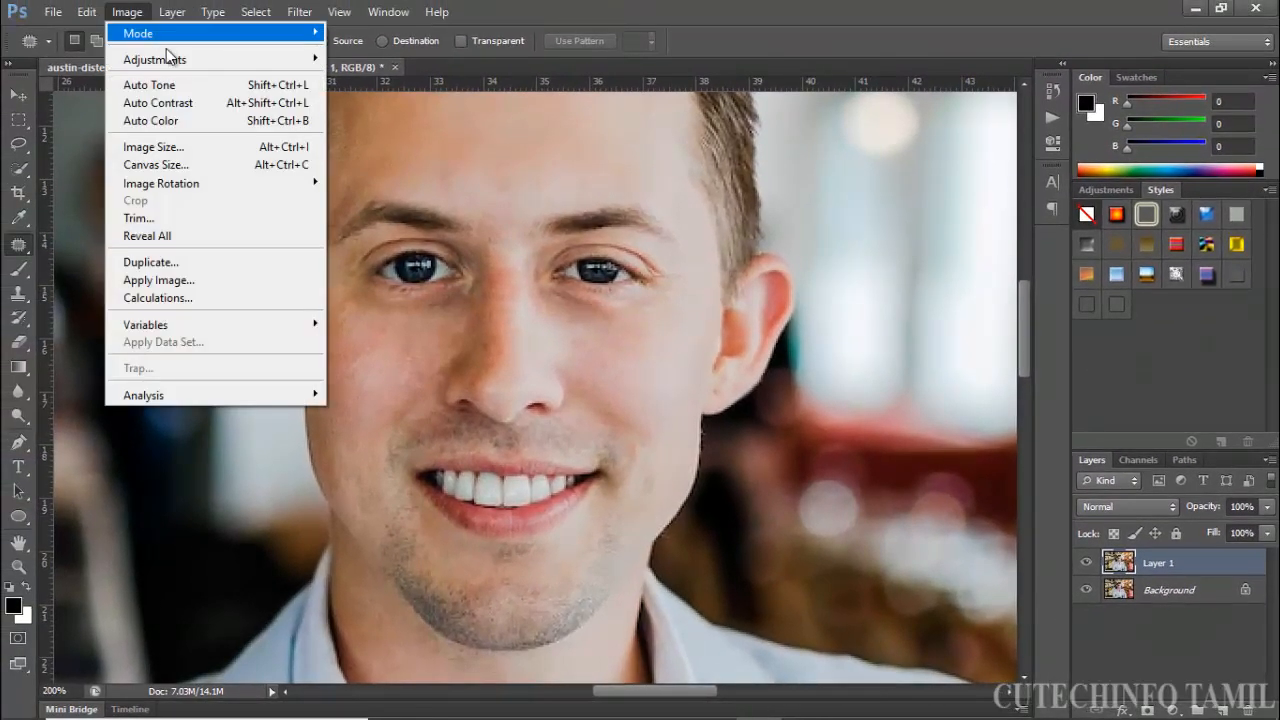
mouse_move(197, 62)
click(419, 77)
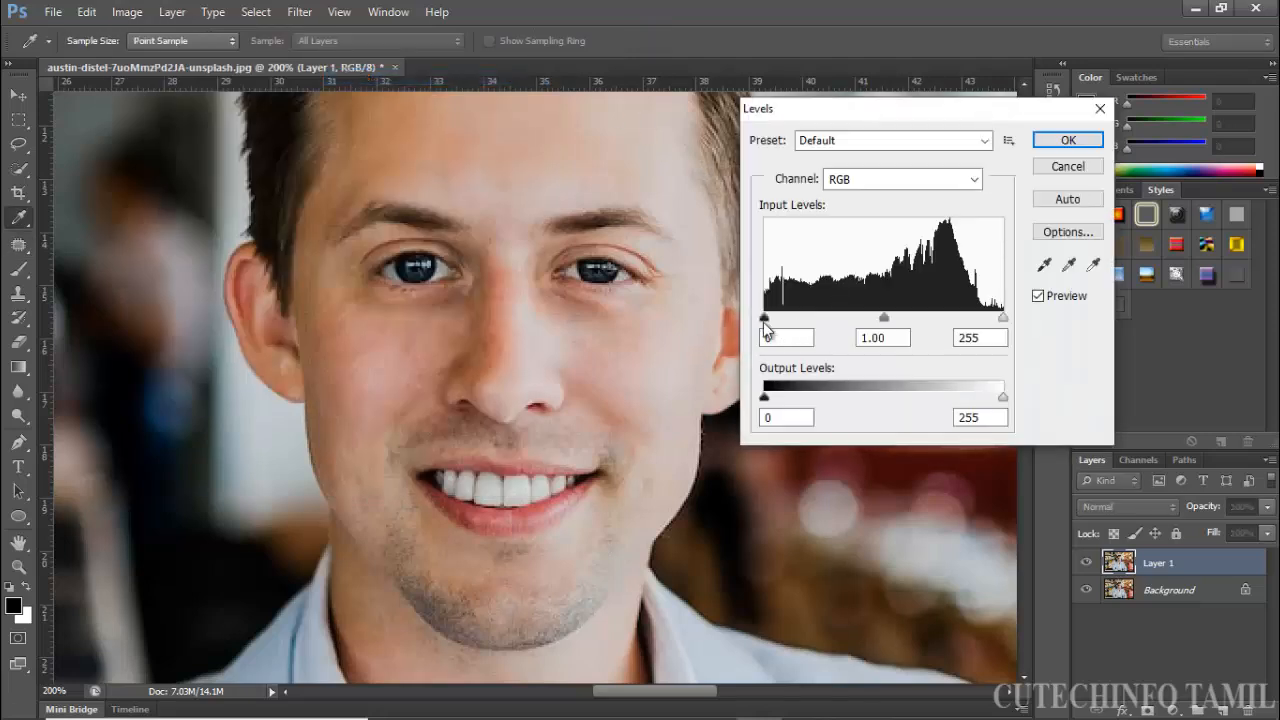
drag(765, 320, 766, 320)
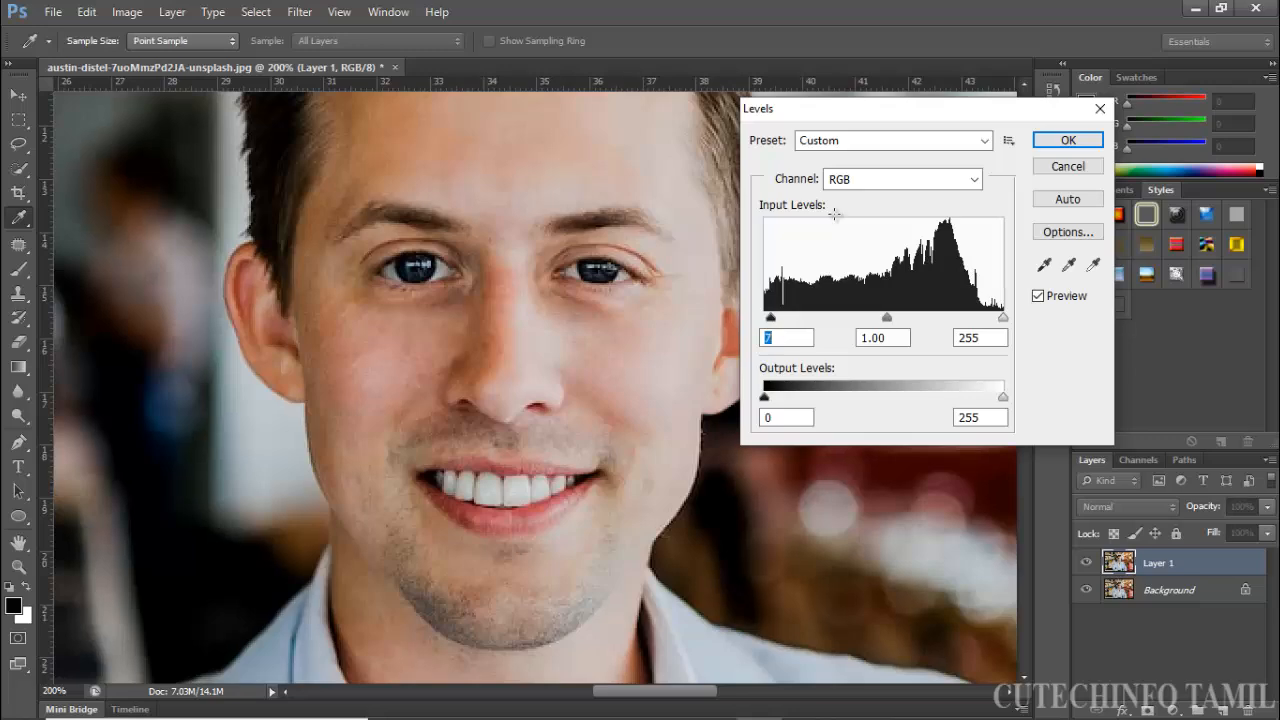
click(1066, 140)
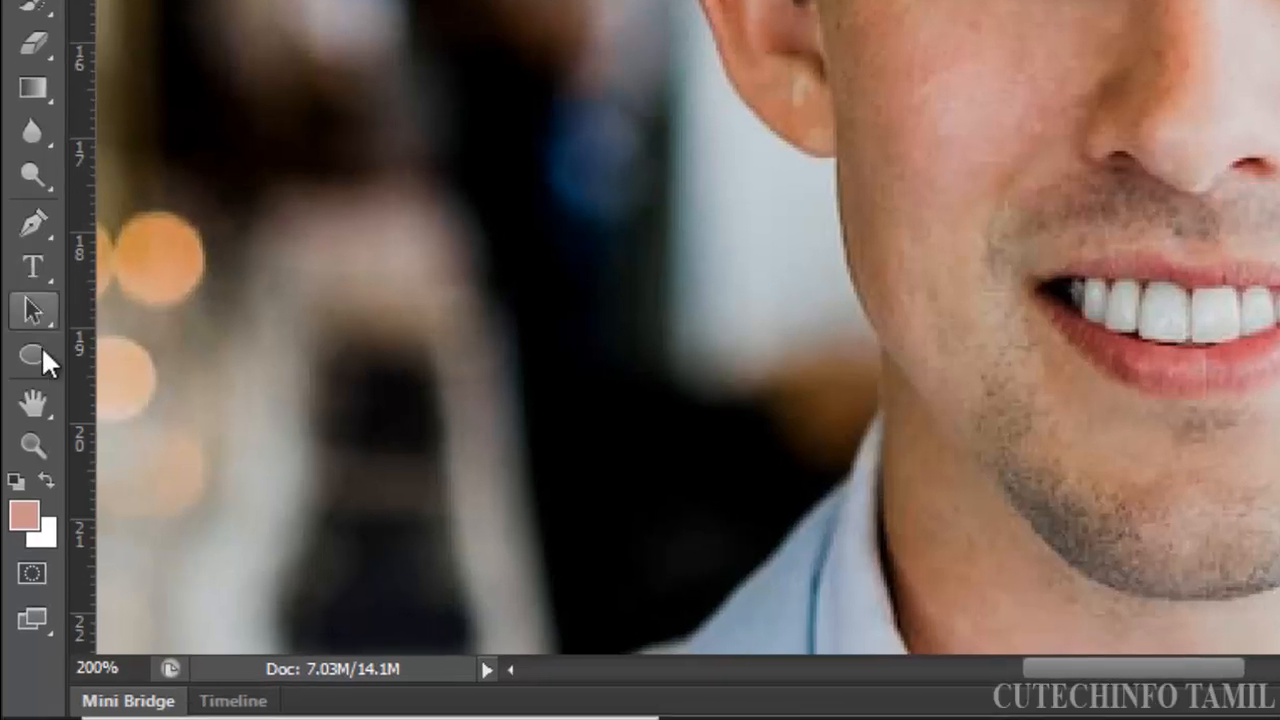
Save the retouched photo as a JPEG named sample 1 in the passport folder, at Maximum quality 12, Progressive with 3 scans.
click(32, 440)
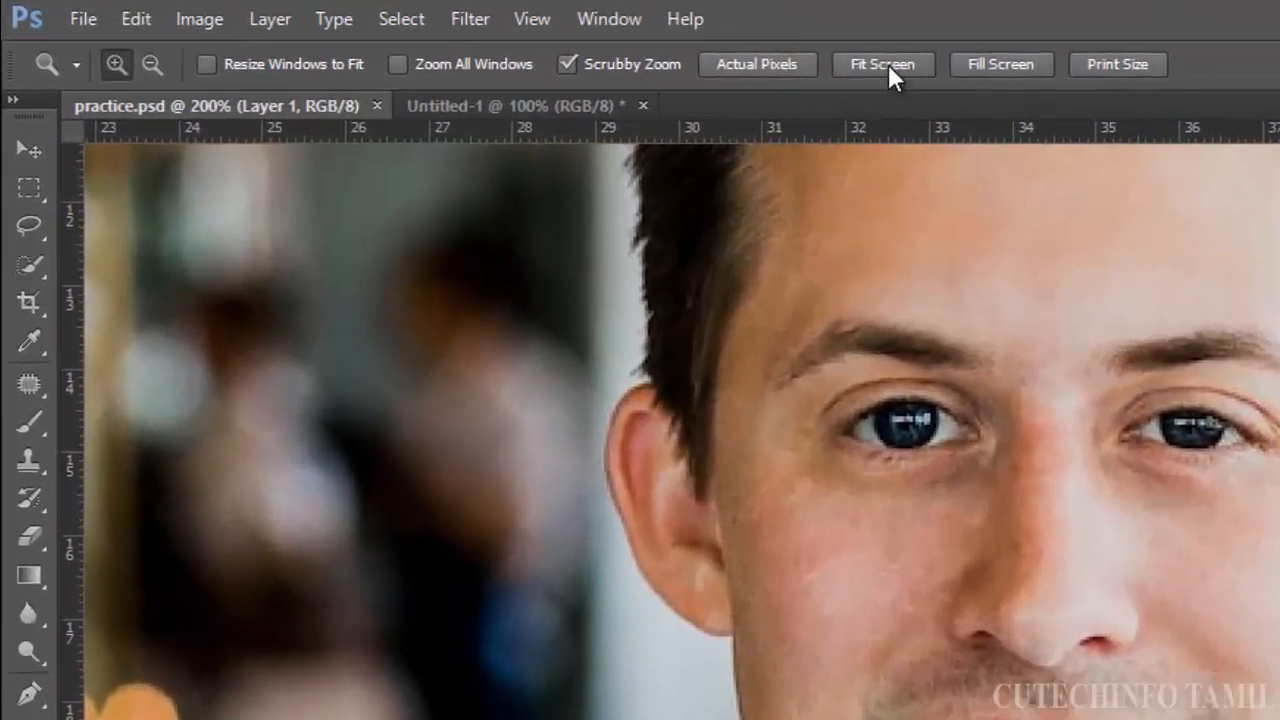
click(886, 64)
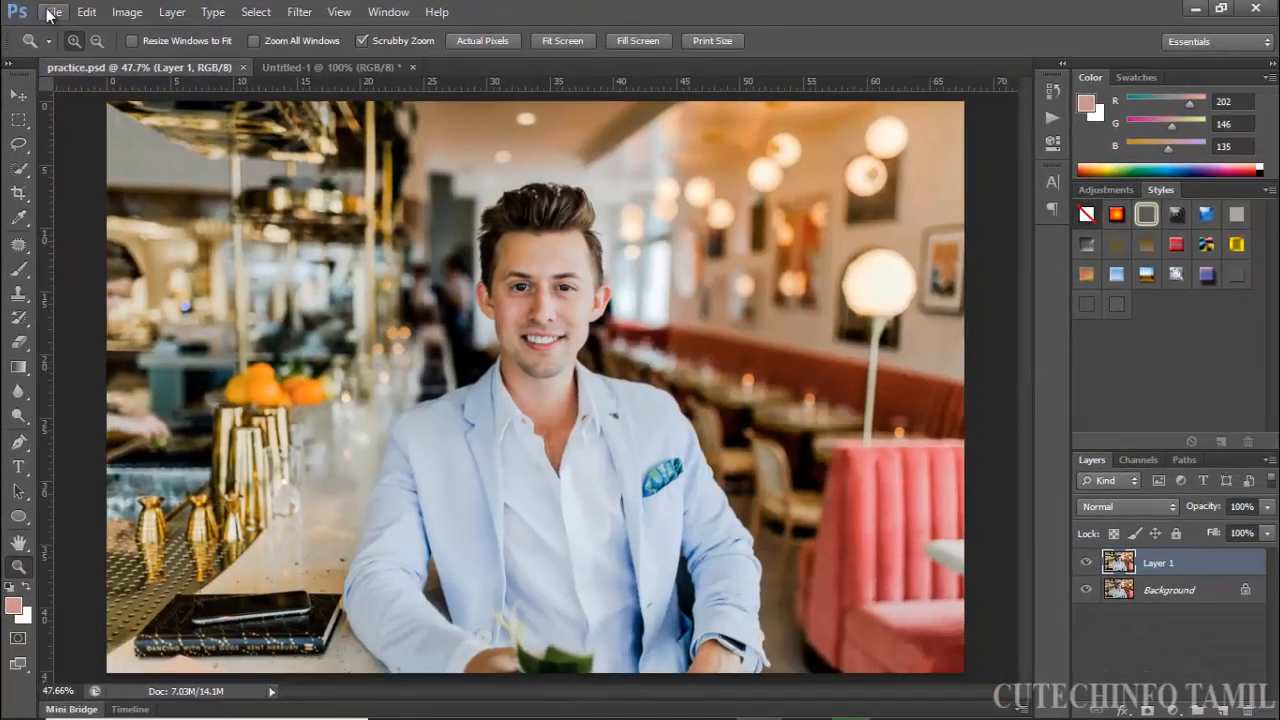
click(50, 12)
click(84, 245)
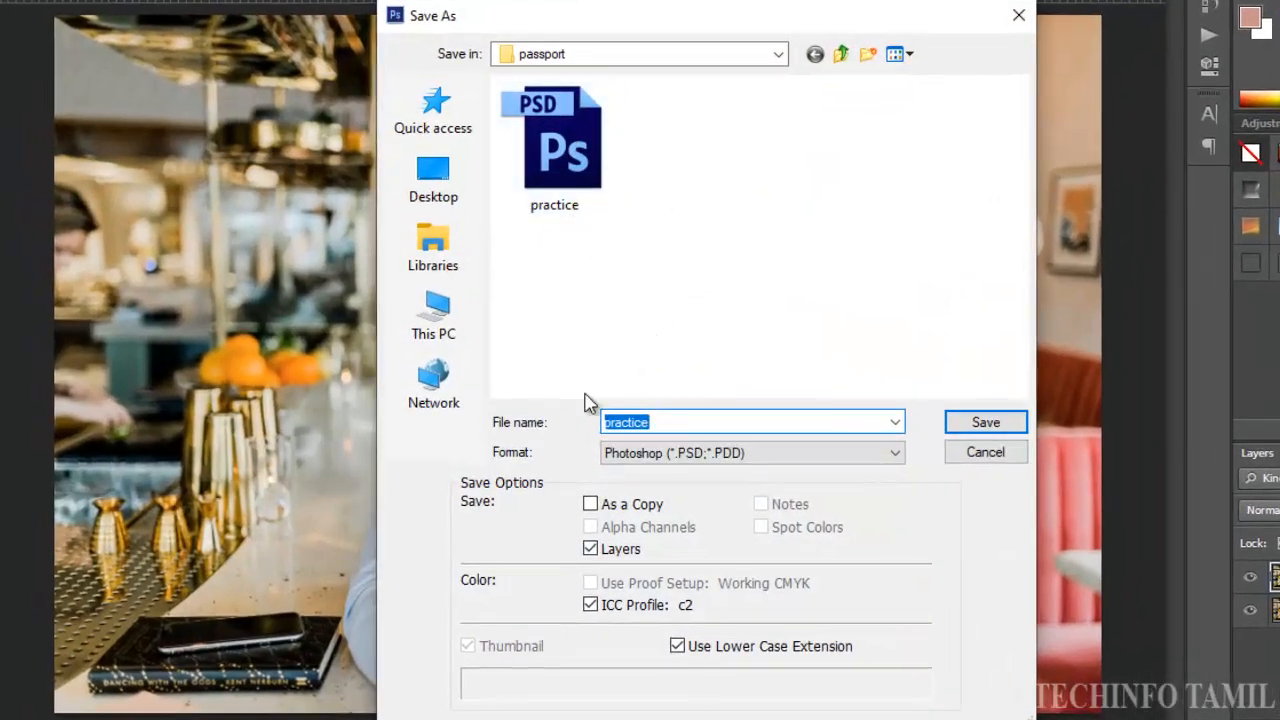
text(sample 1)
click(663, 453)
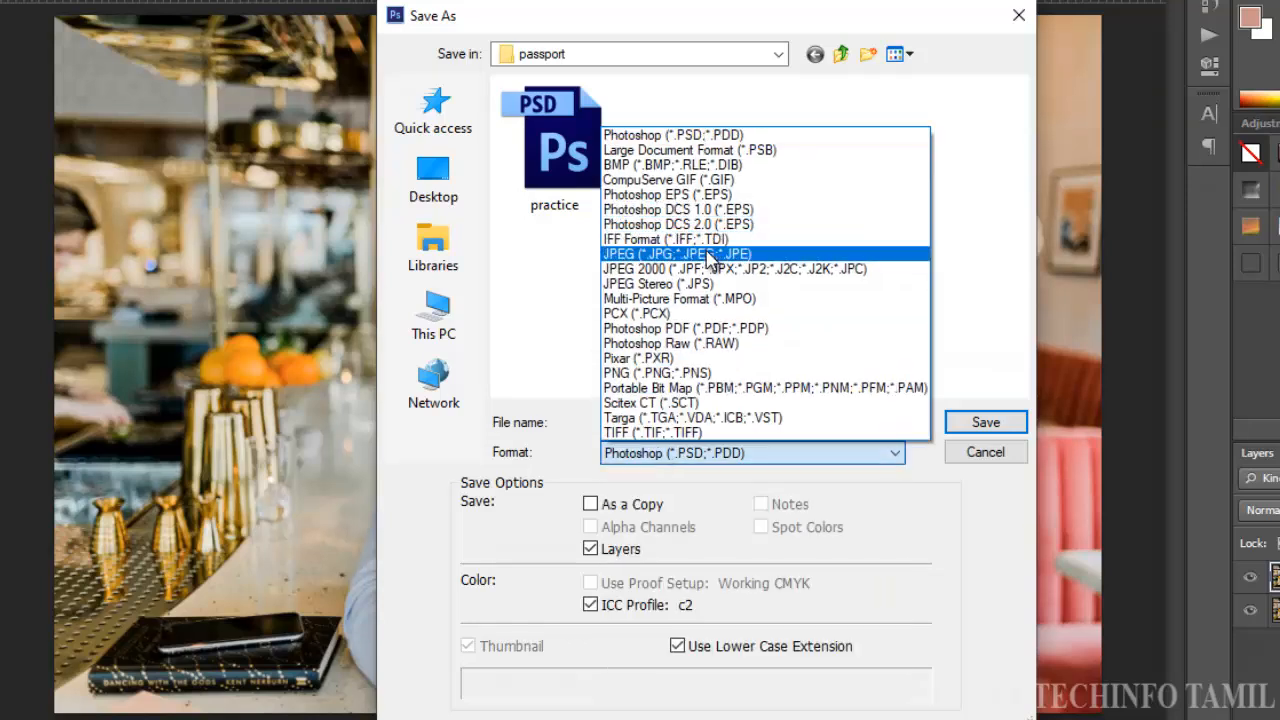
click(712, 254)
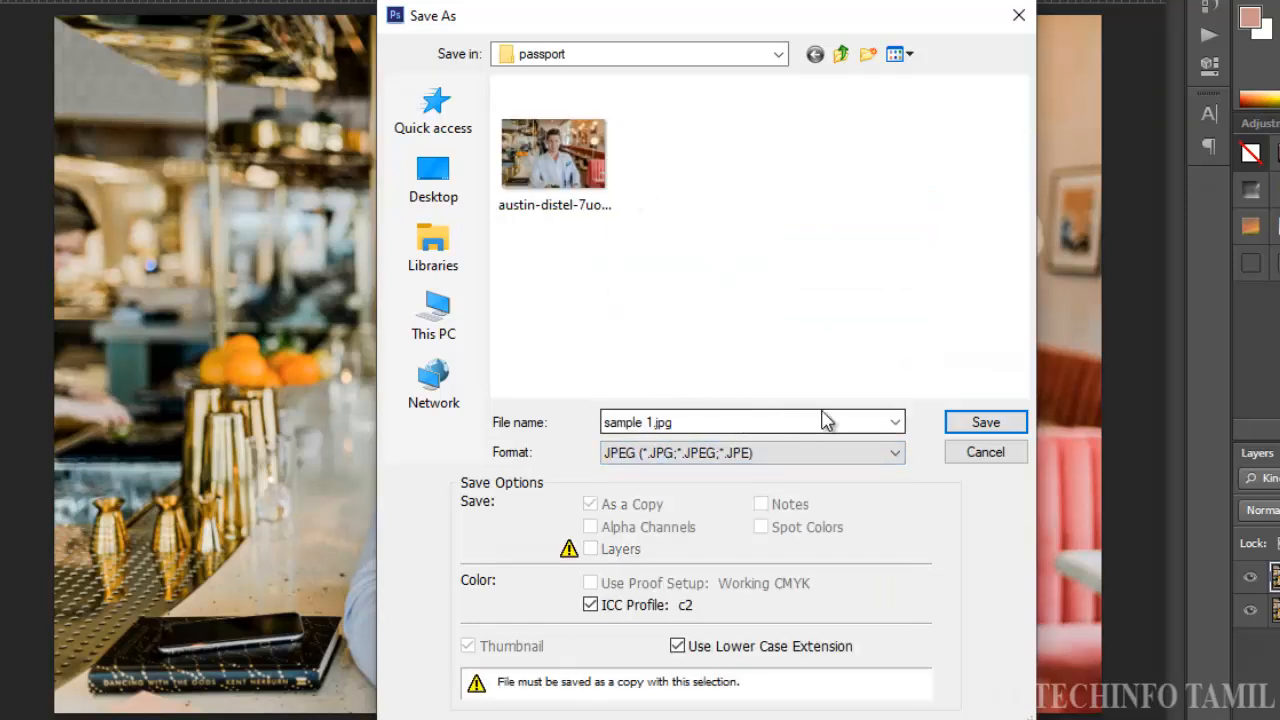
click(1006, 430)
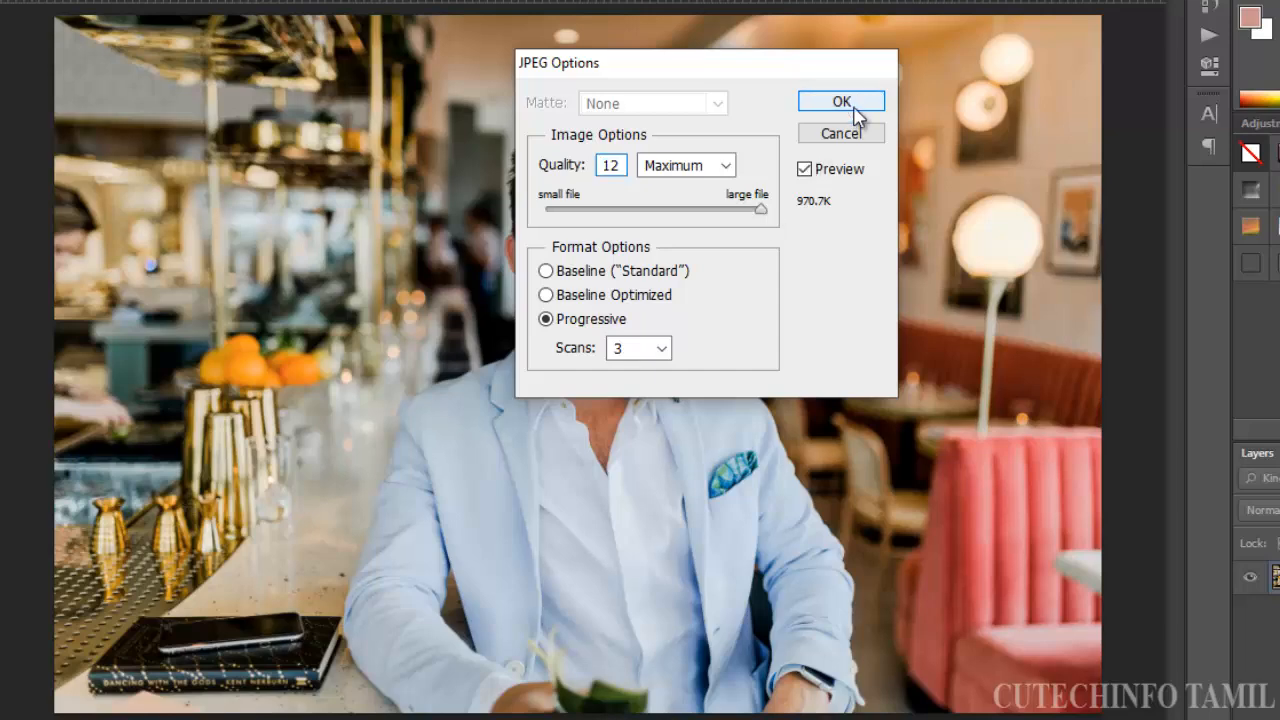
click(855, 110)
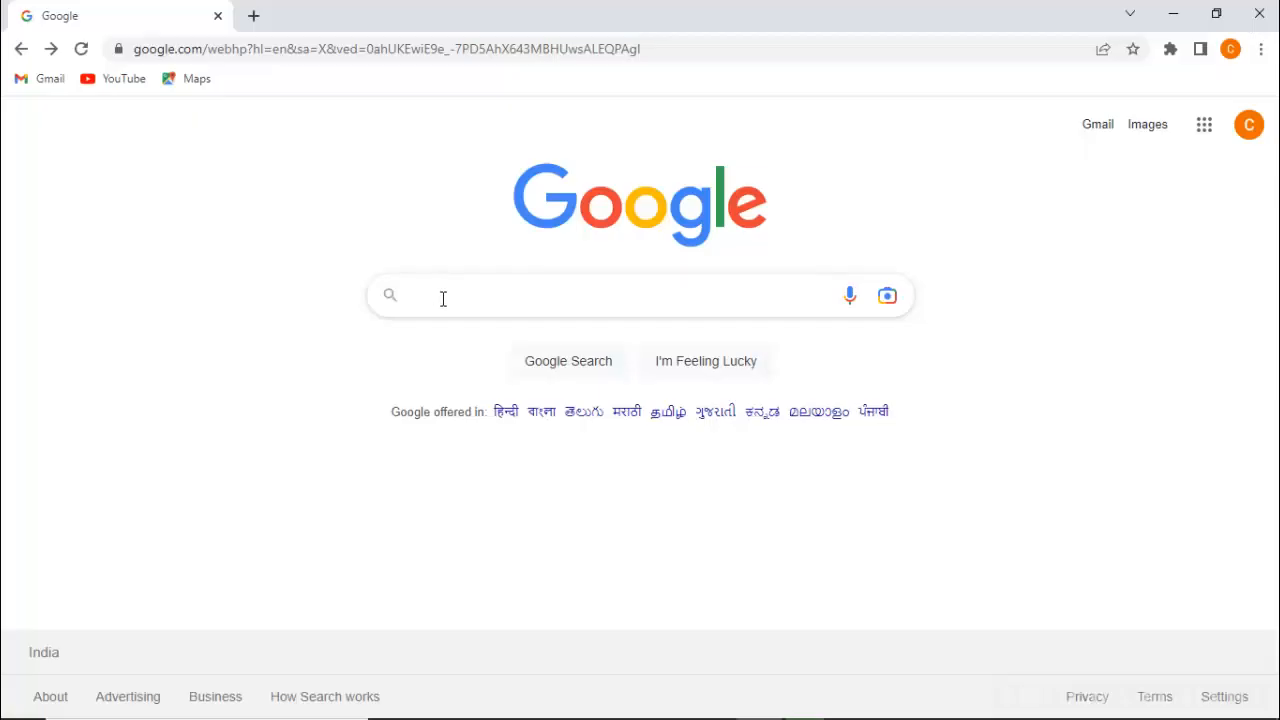
Switch to Chrome, search Google for remove bg and open the remove.bg website.
click(443, 299)
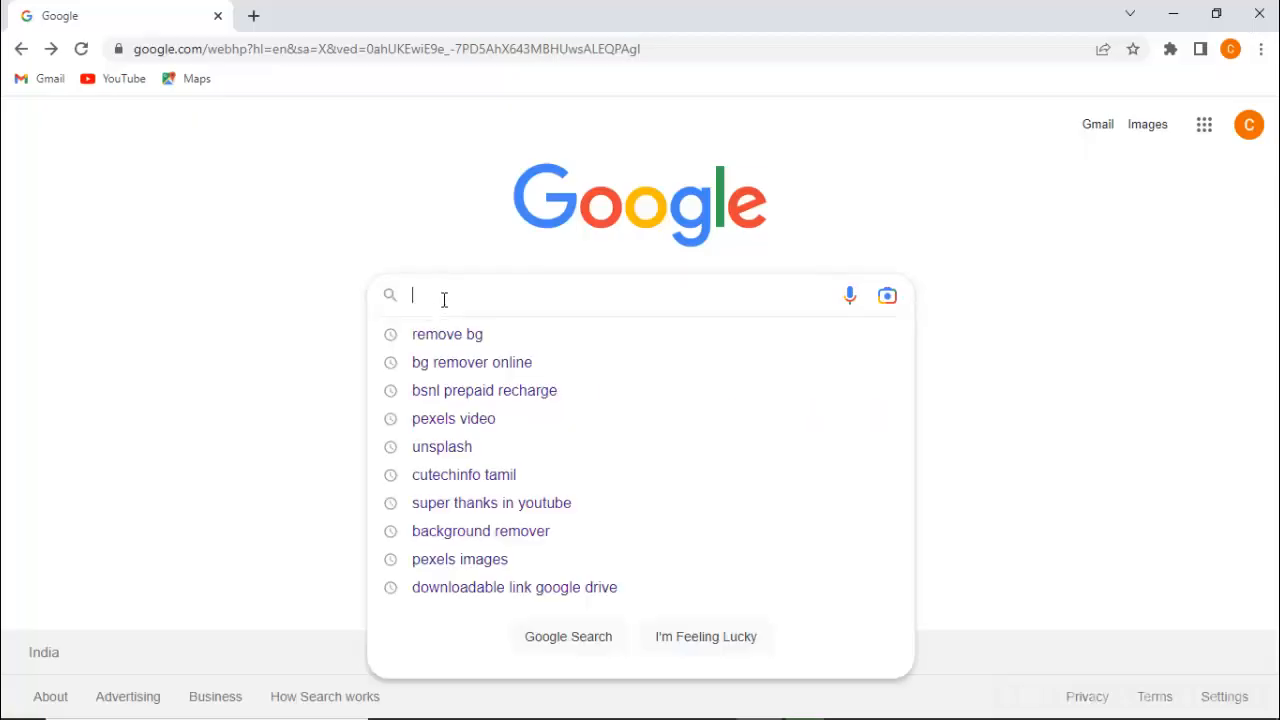
text(REM)
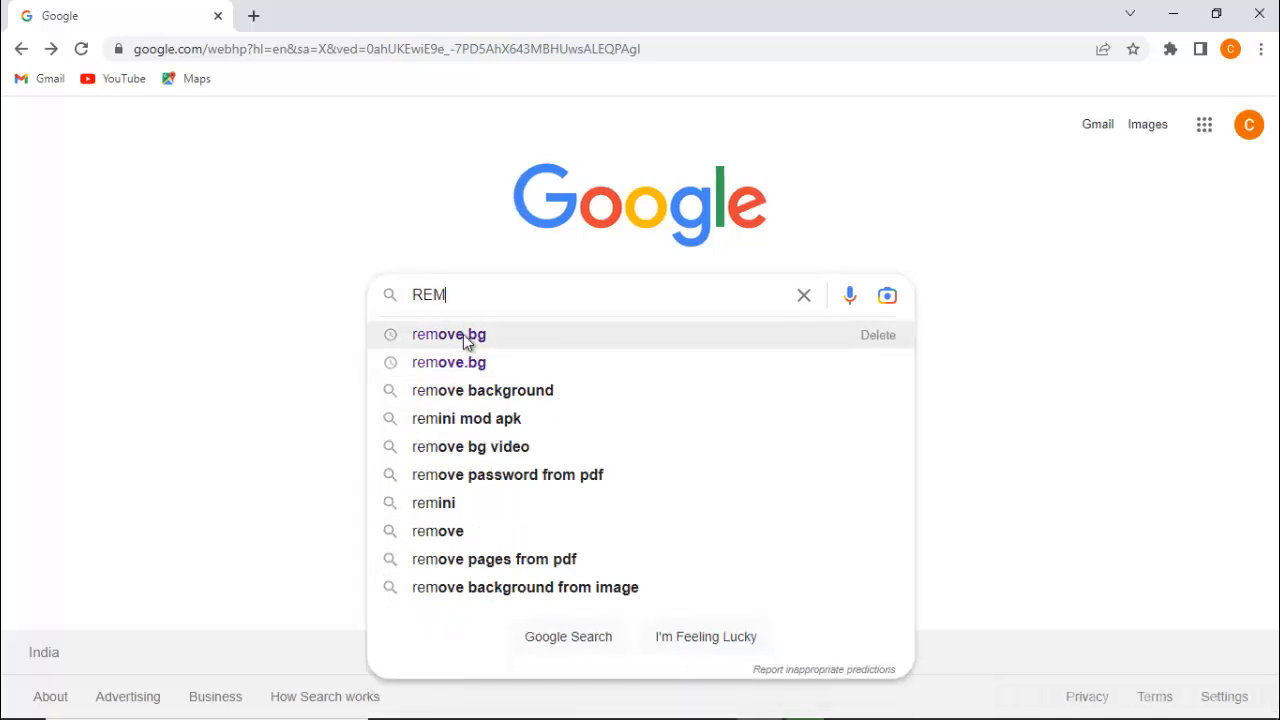
click(463, 334)
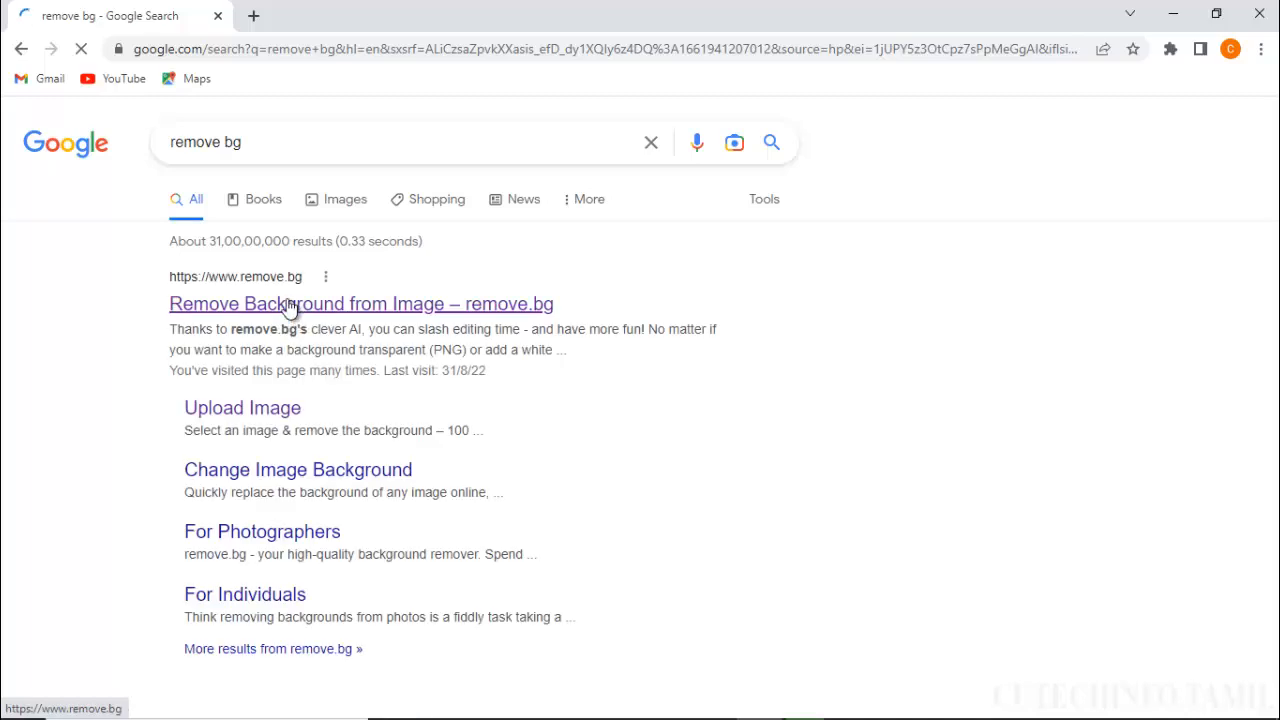
click(385, 305)
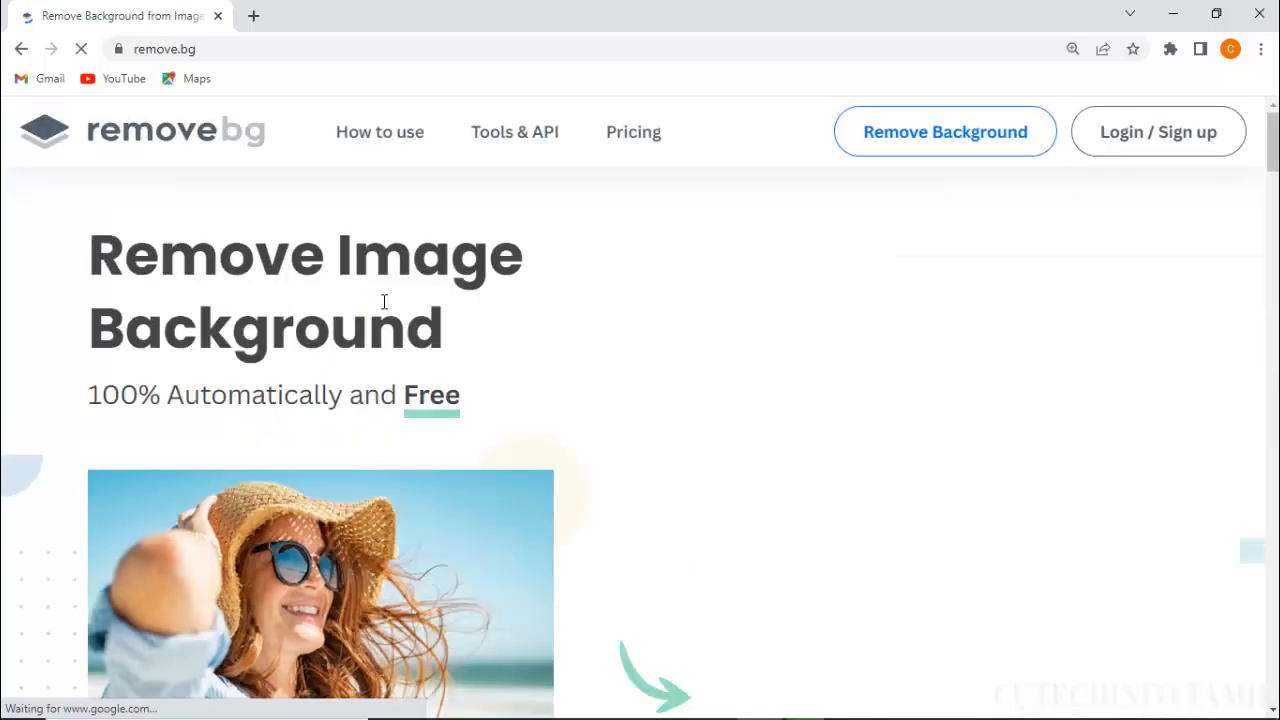
Upload the sample 1 image from the passport folder for background removal and compare the cutout with the original.
scroll(702, 456, down, 2)
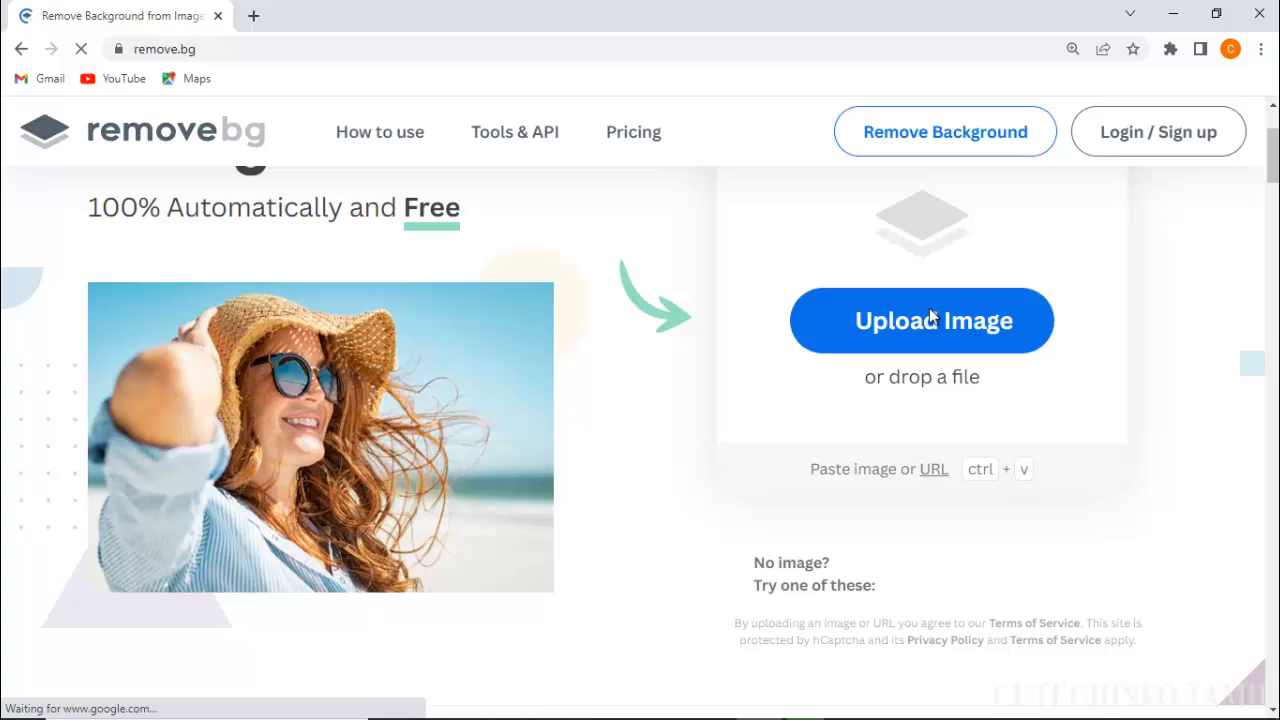
click(910, 328)
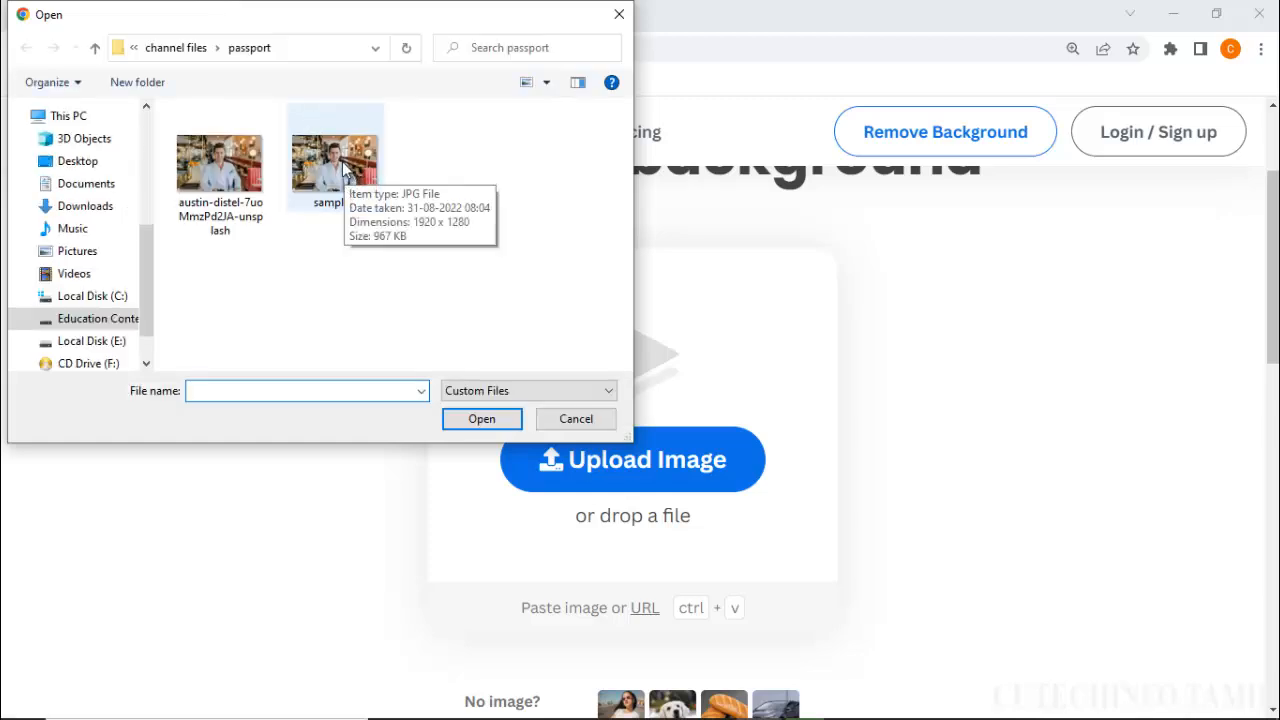
click(344, 168)
click(474, 412)
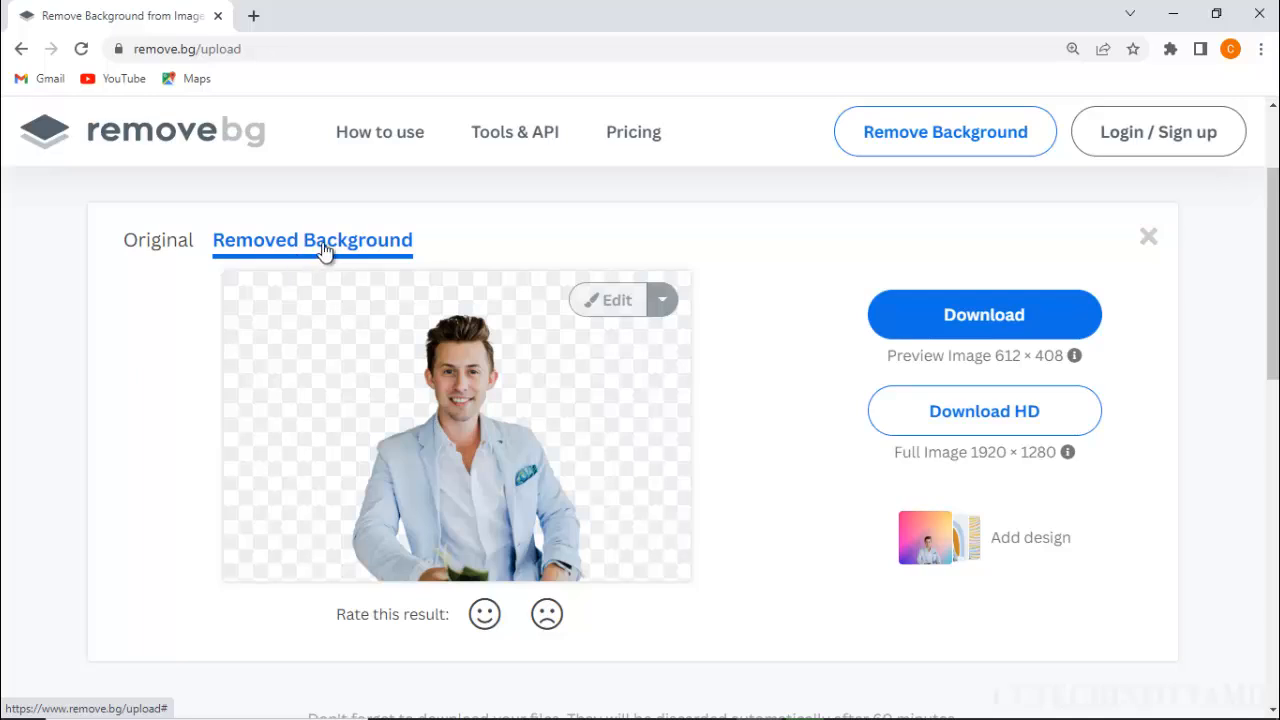
click(168, 250)
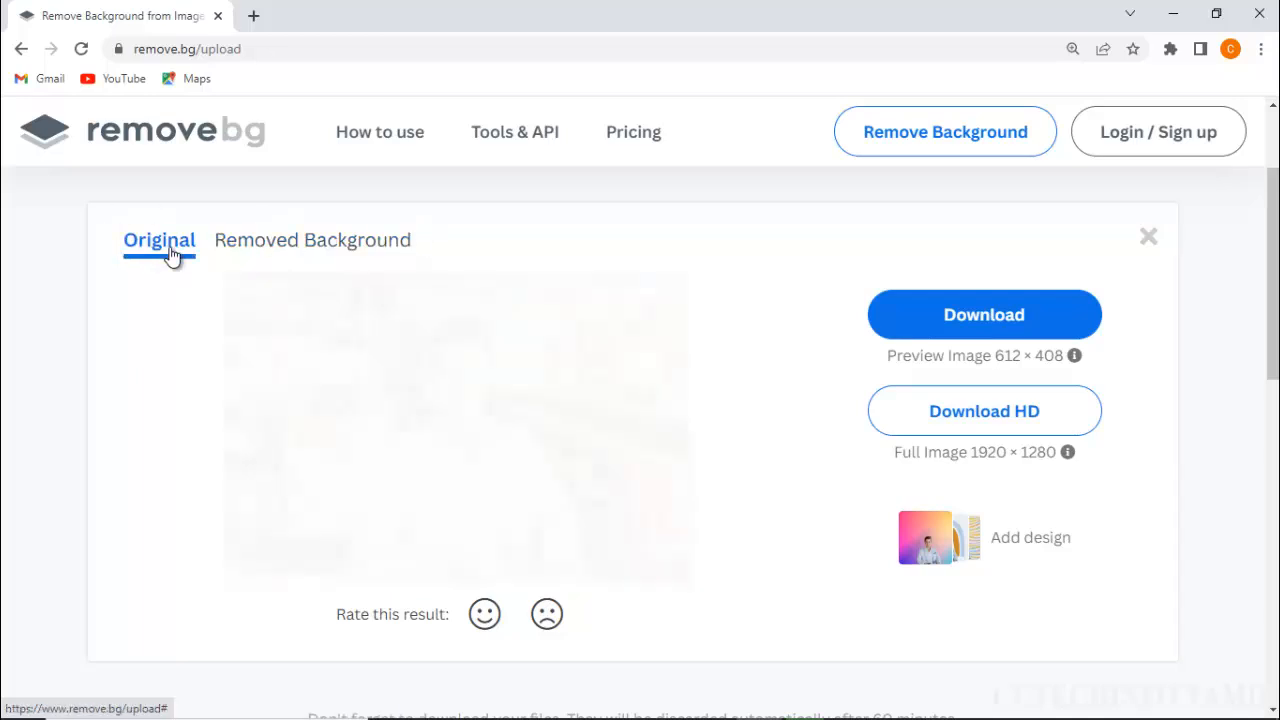
click(318, 247)
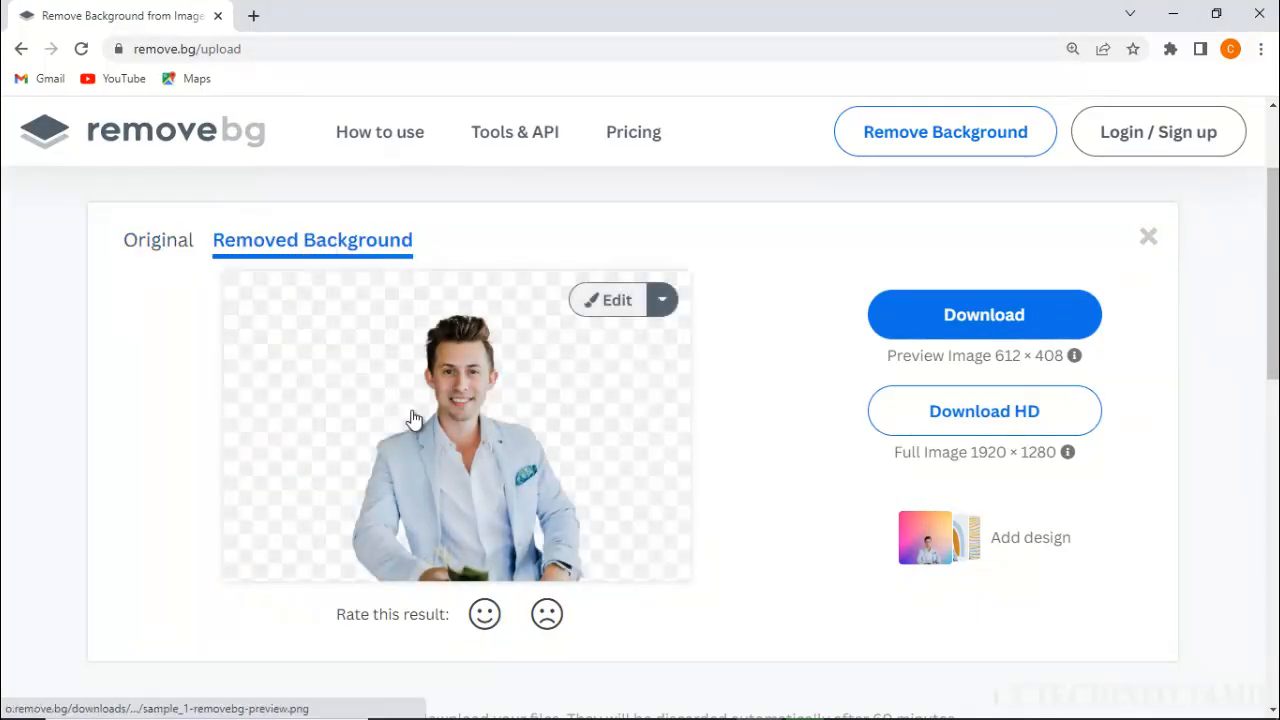
Give the cutout portrait a solid bright blue background and download the edited image.
click(612, 300)
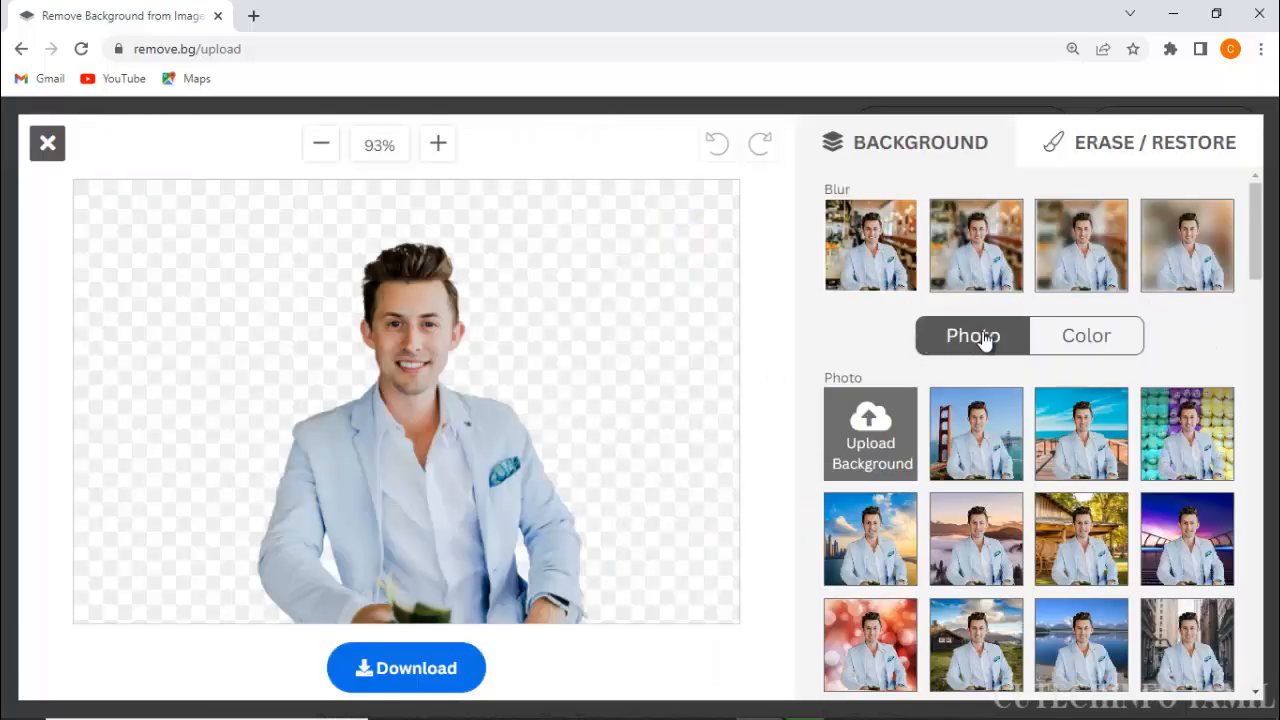
click(1093, 340)
scroll(923, 388, down, 2)
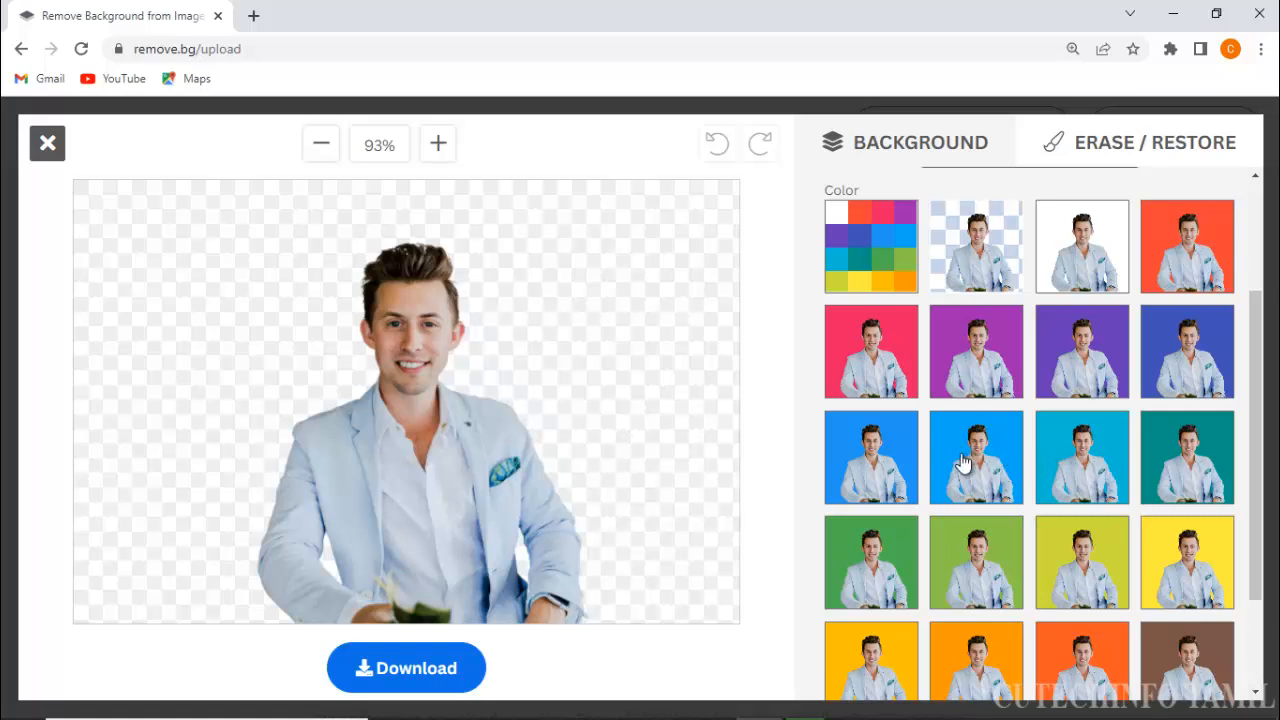
click(966, 450)
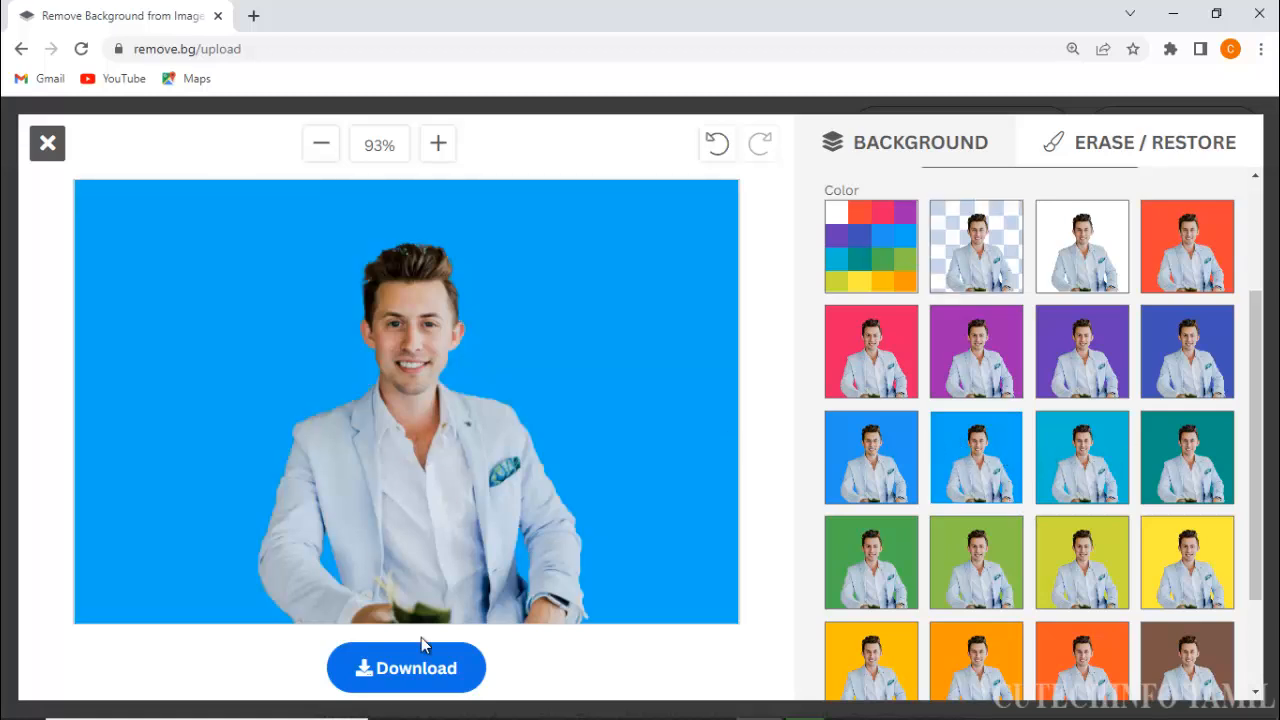
click(429, 670)
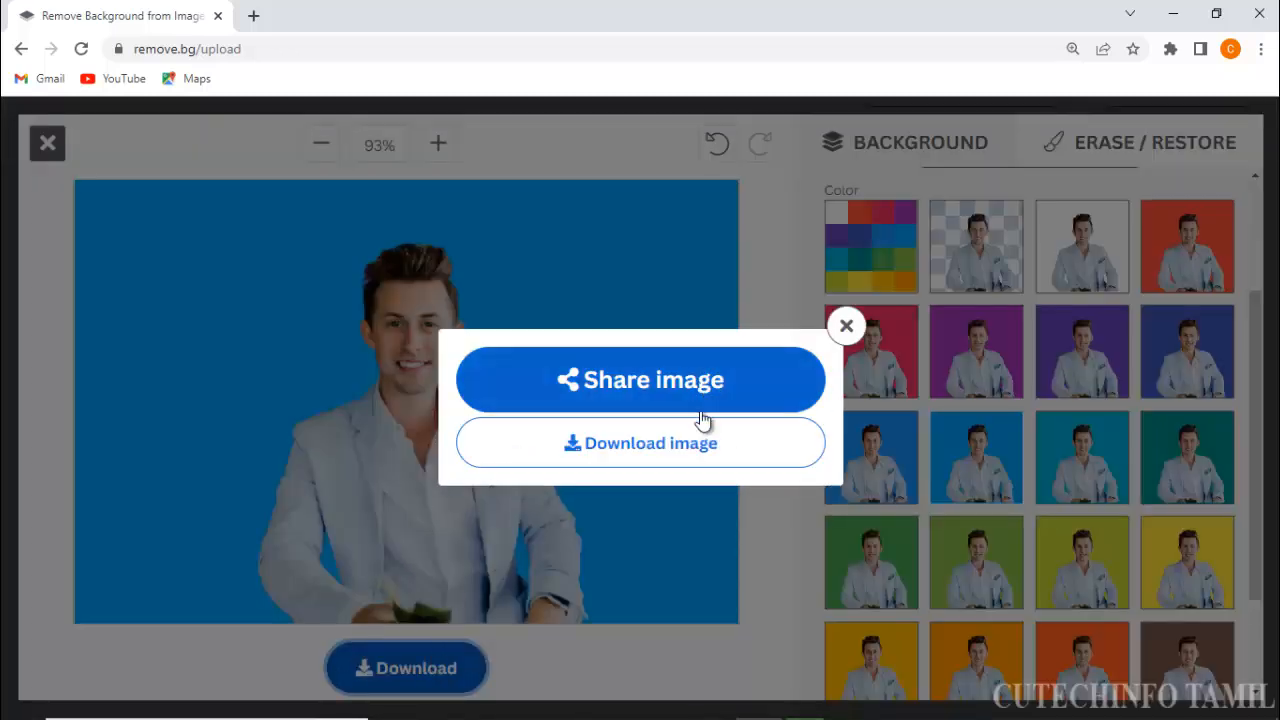
click(660, 448)
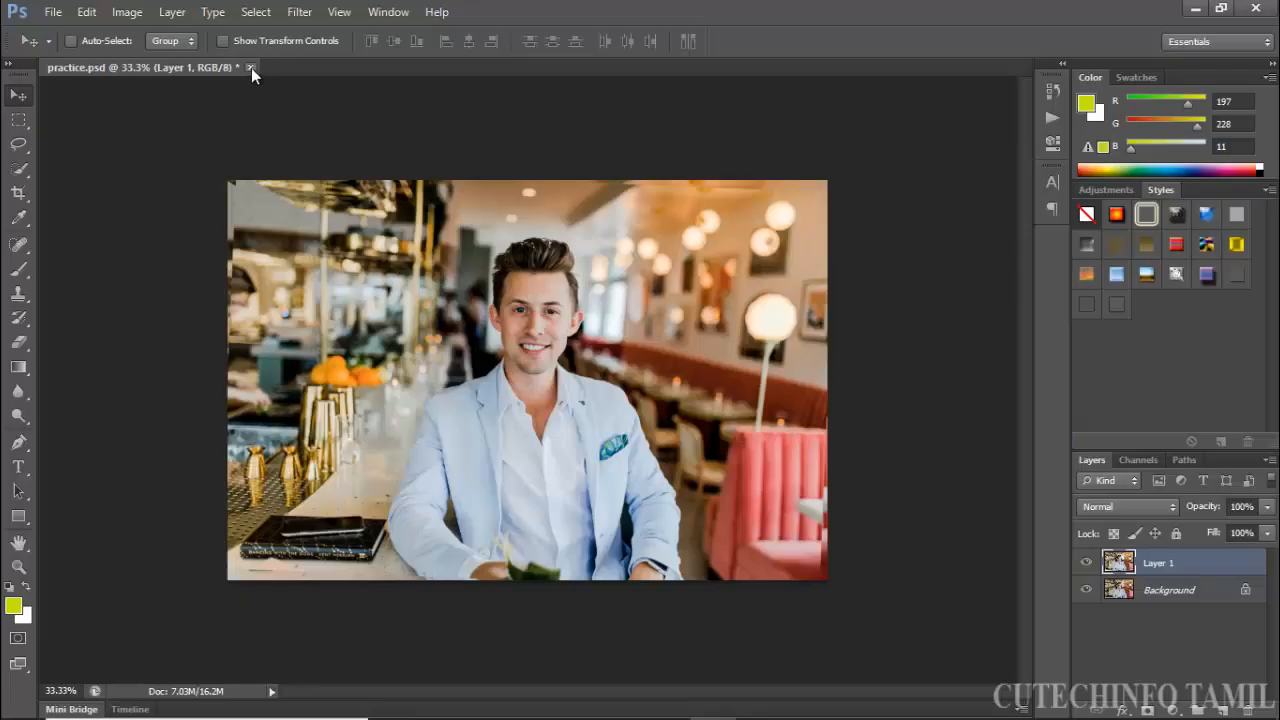
Switch to Photoshop, close practice.psd without saving and open sample_1-removebg-preview (1) from the Downloads folder.
click(251, 68)
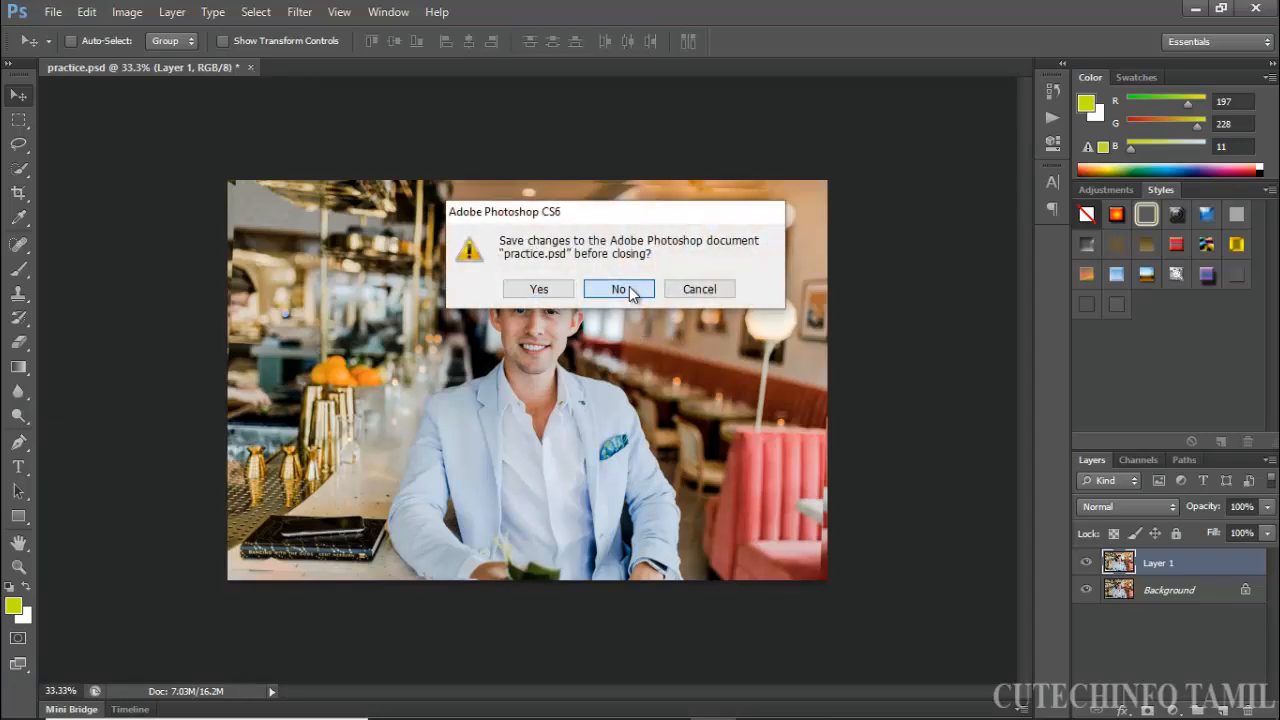
click(616, 289)
click(52, 12)
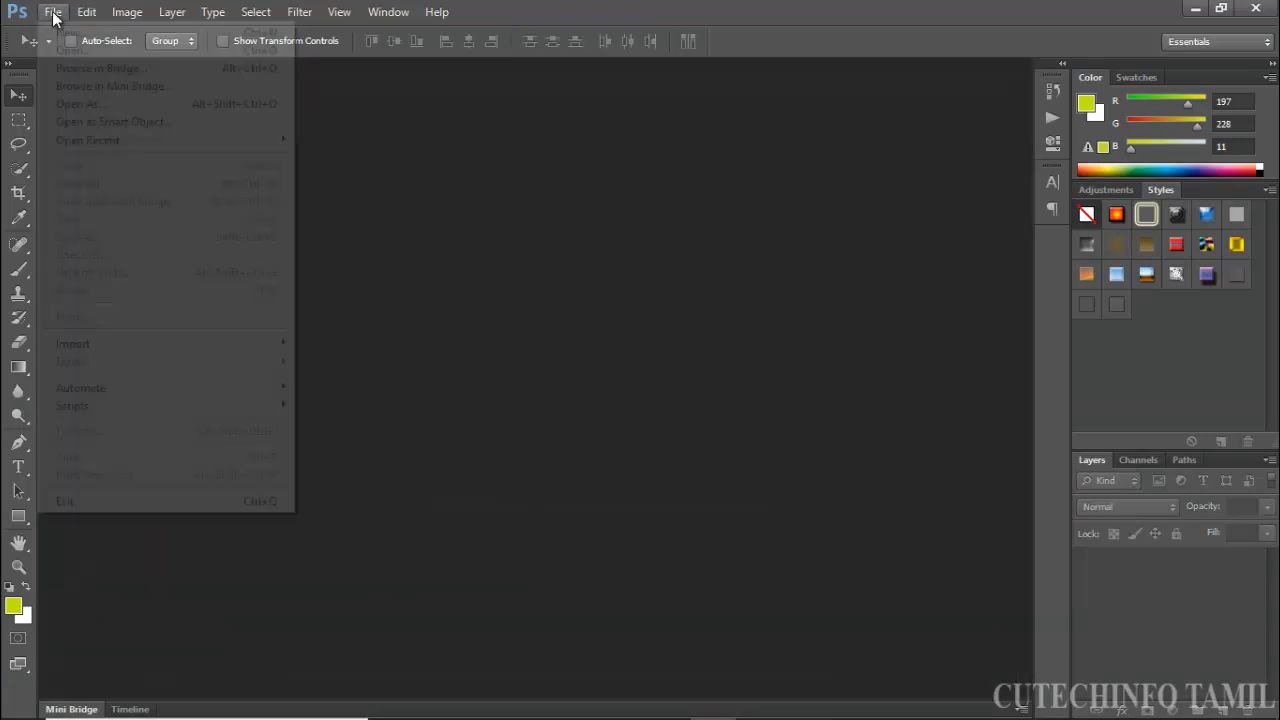
click(74, 51)
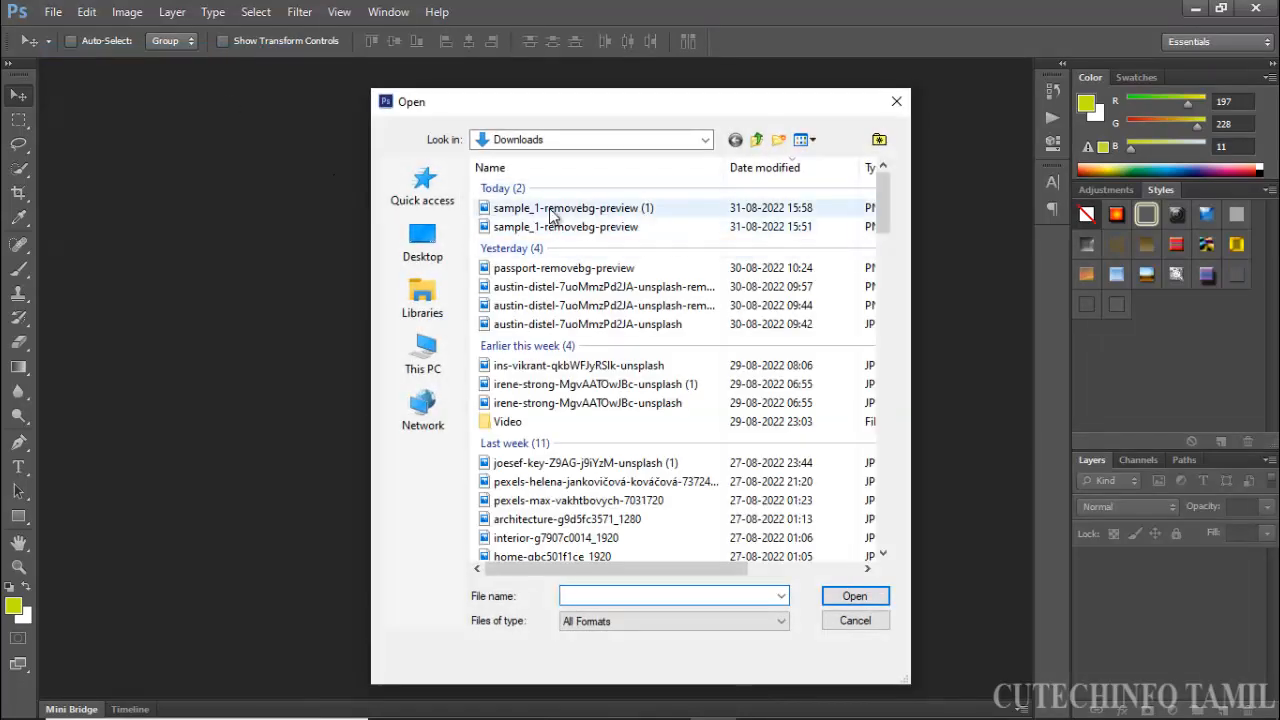
click(558, 212)
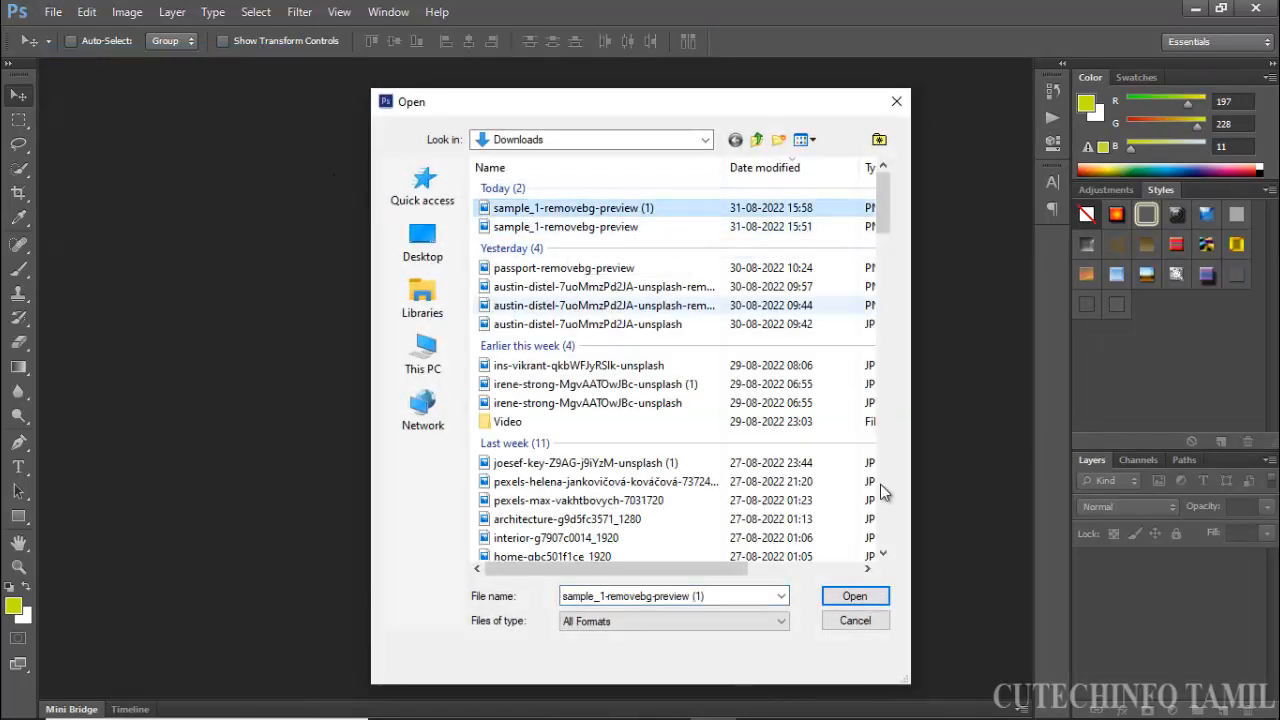
click(856, 600)
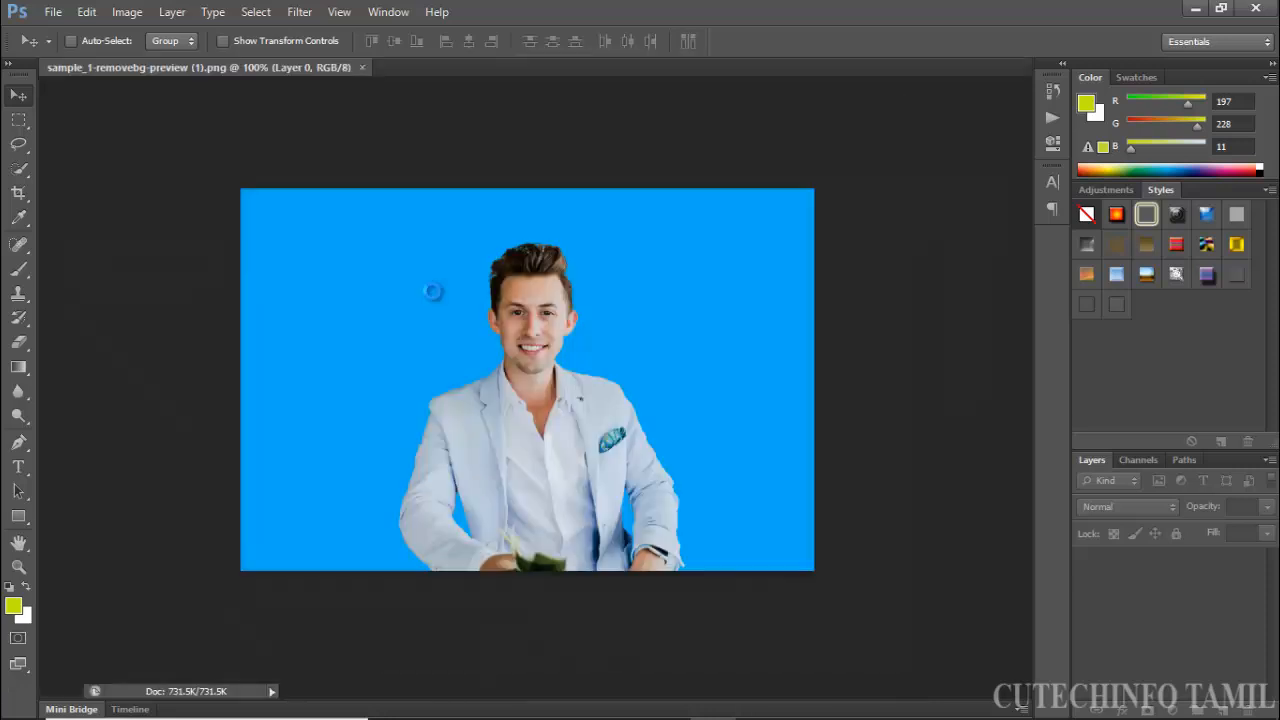
drag(529, 347, 530, 356)
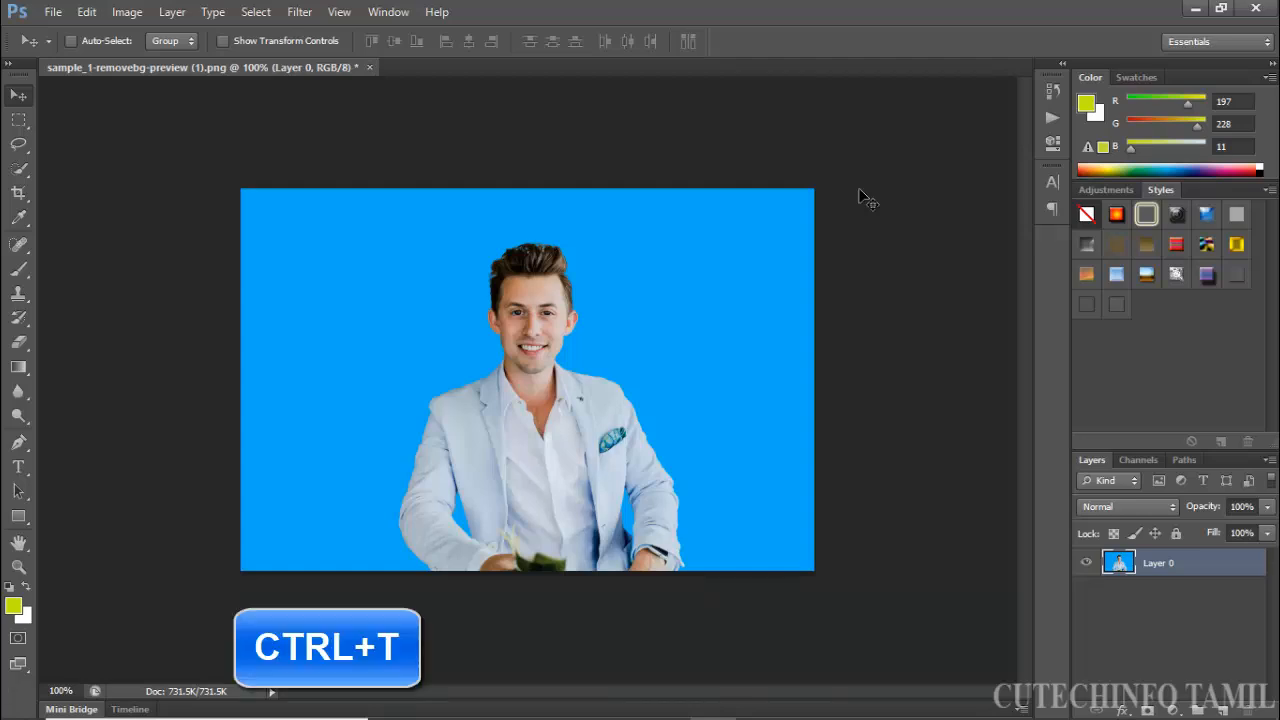
Rotate the portrait layer about 2.9° clockwise with Free Transform to level the man's head.
key(ctrl+t)
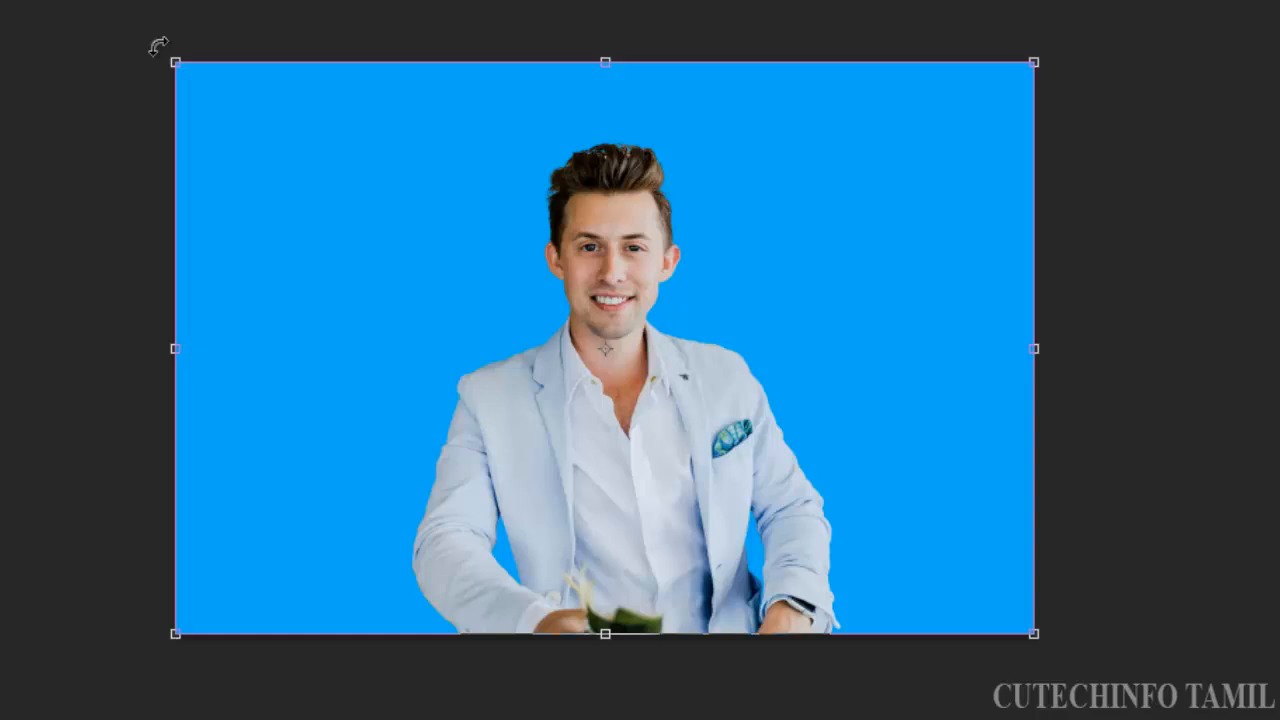
drag(162, 44, 188, 37)
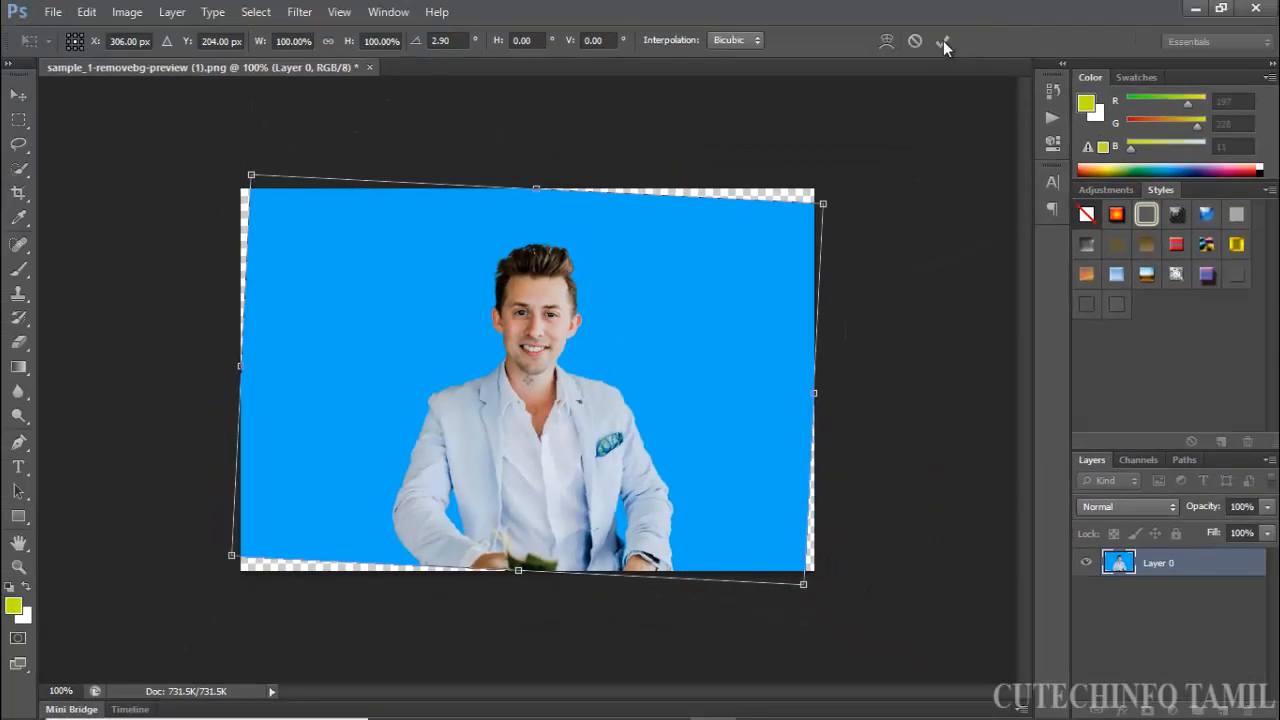
click(941, 41)
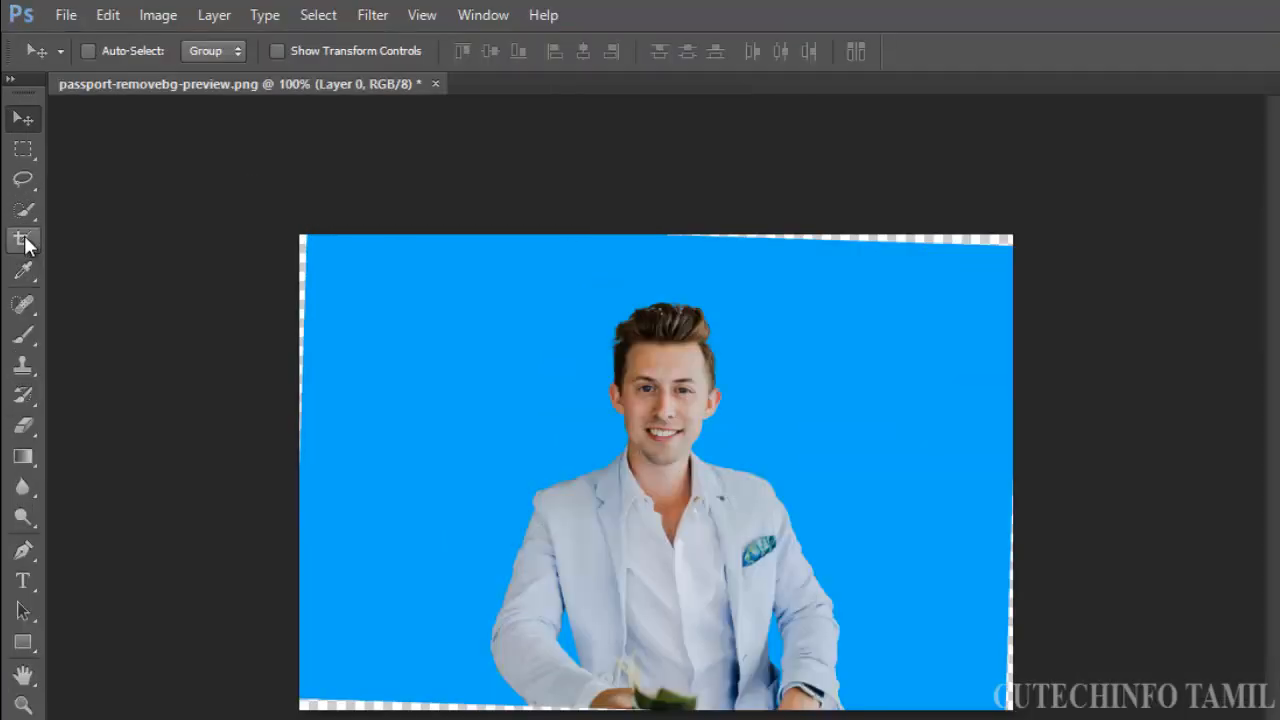
Set the Crop tool's size to 3.5 cm wide by 4.5 cm high at a resolution of 300 pixels/inch.
click(24, 240)
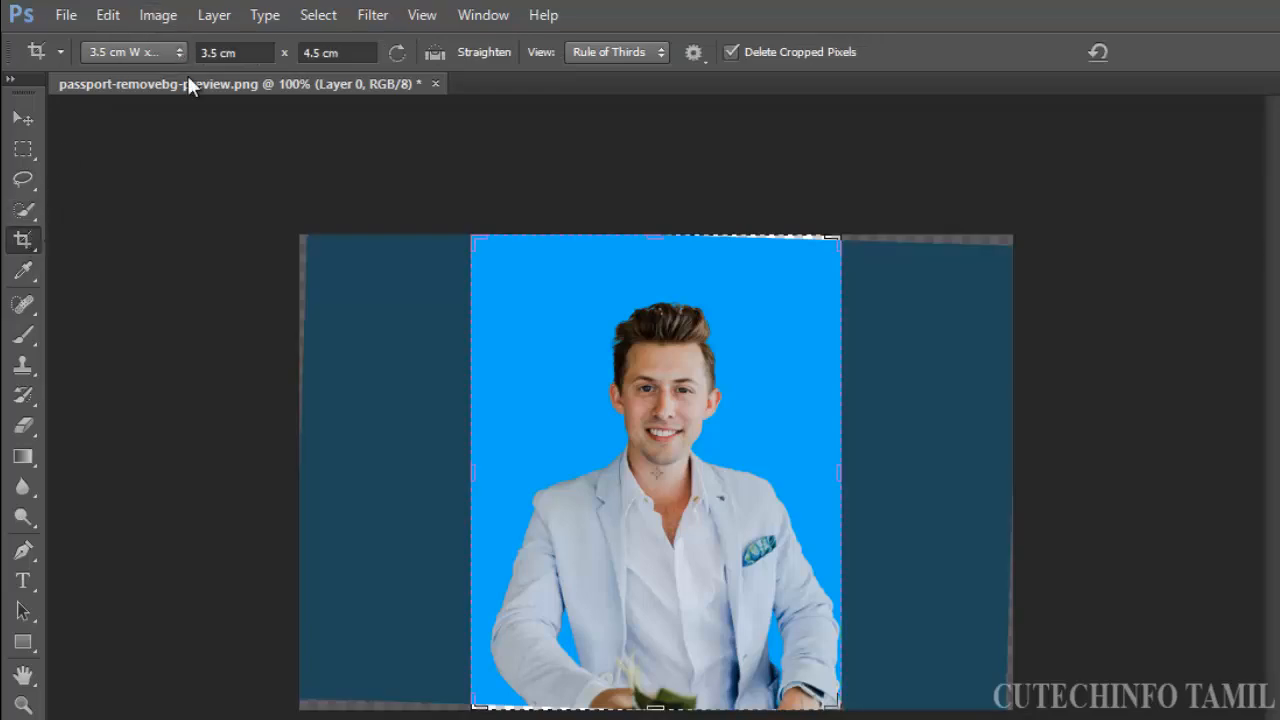
click(177, 53)
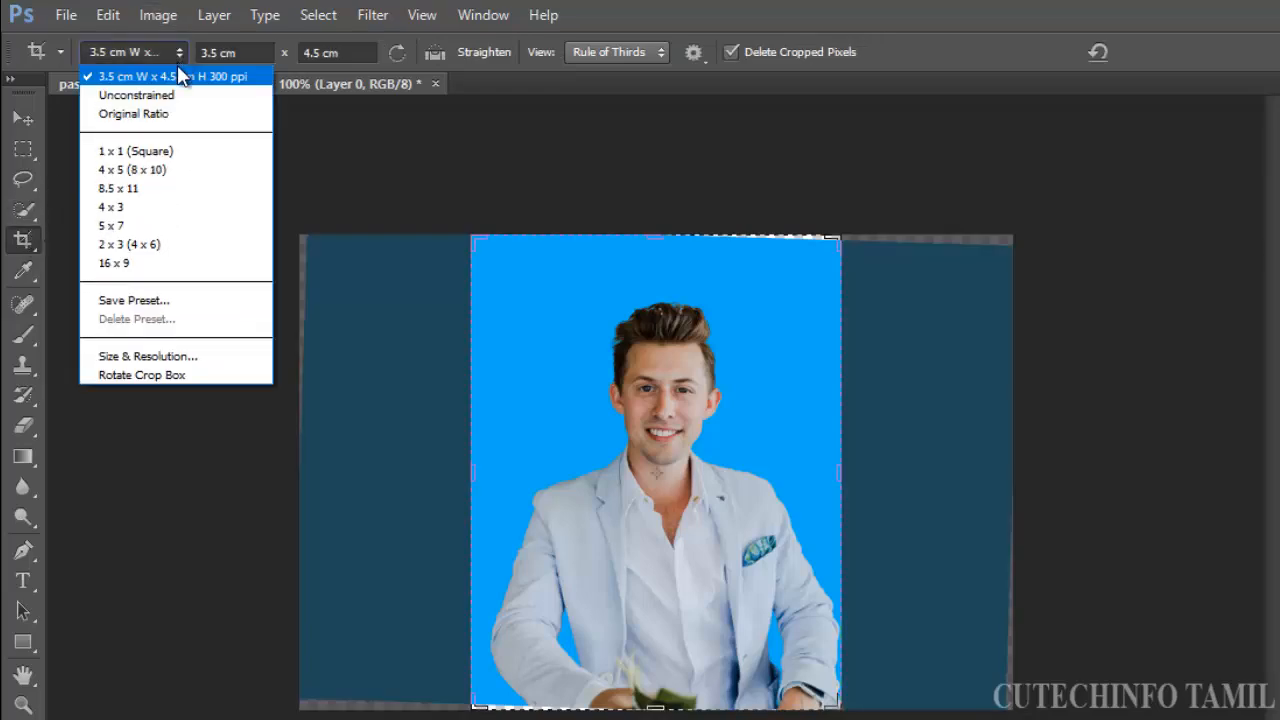
click(175, 358)
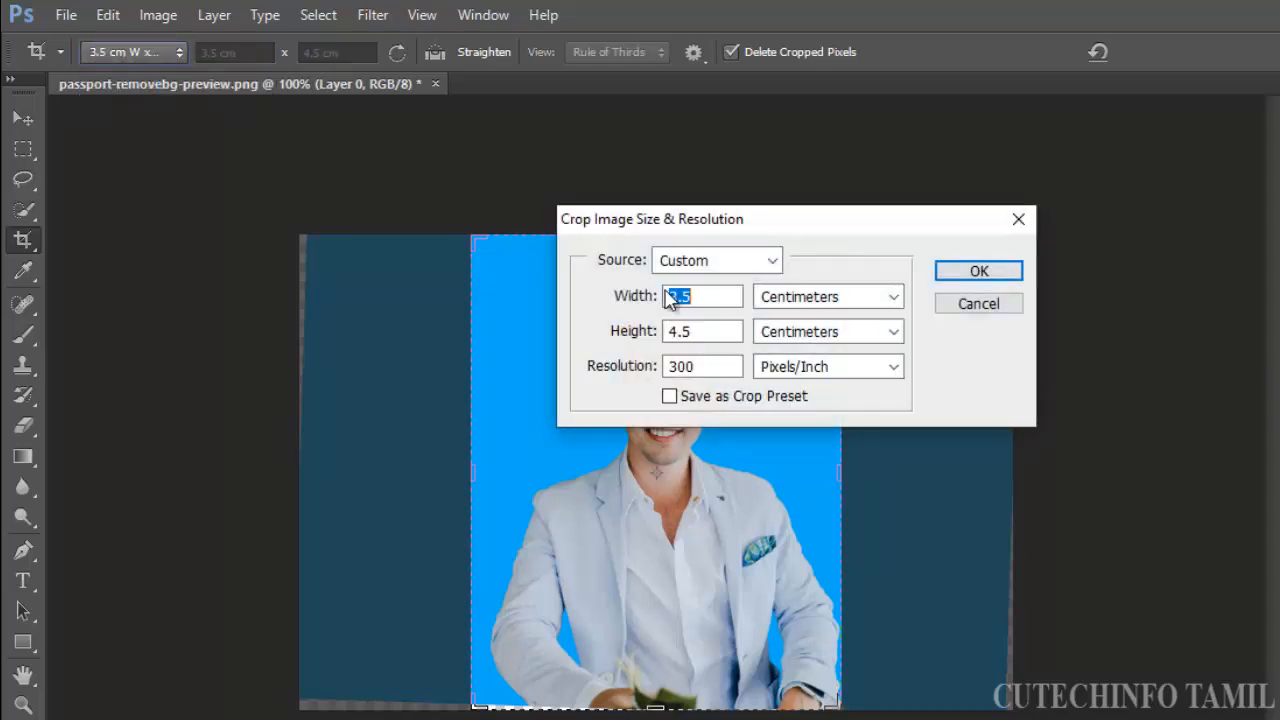
click(693, 298)
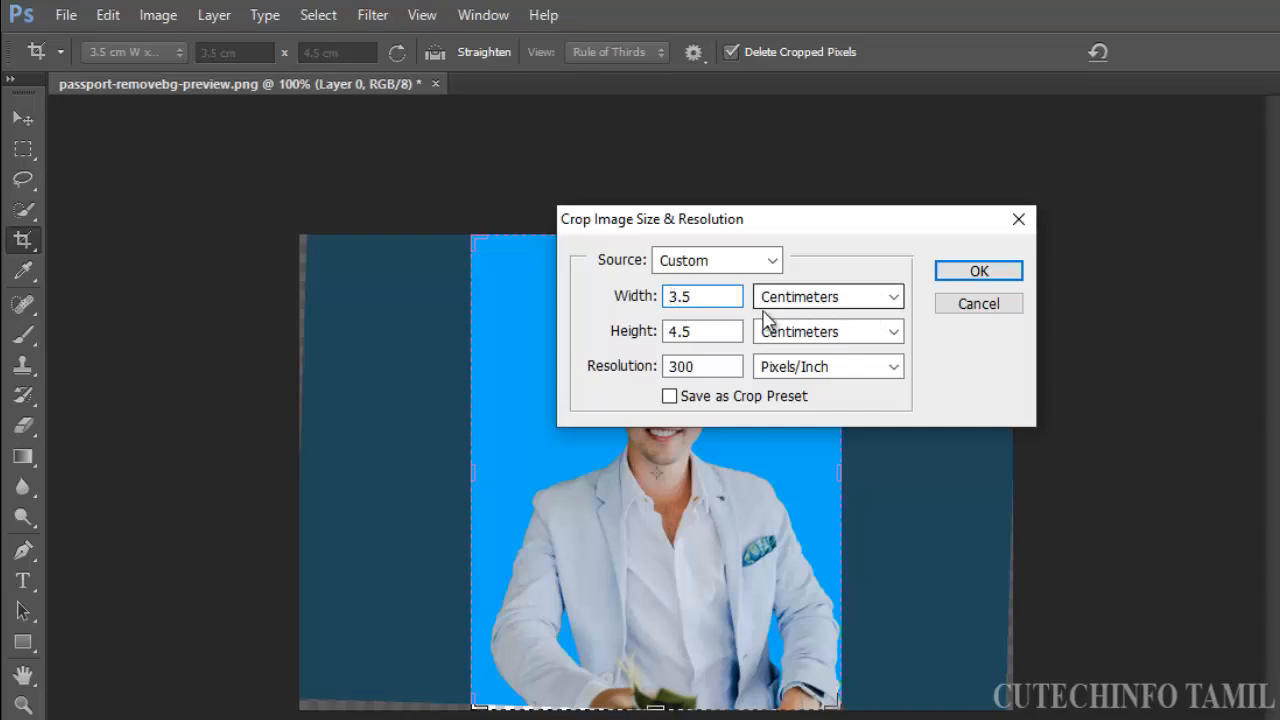
click(686, 330)
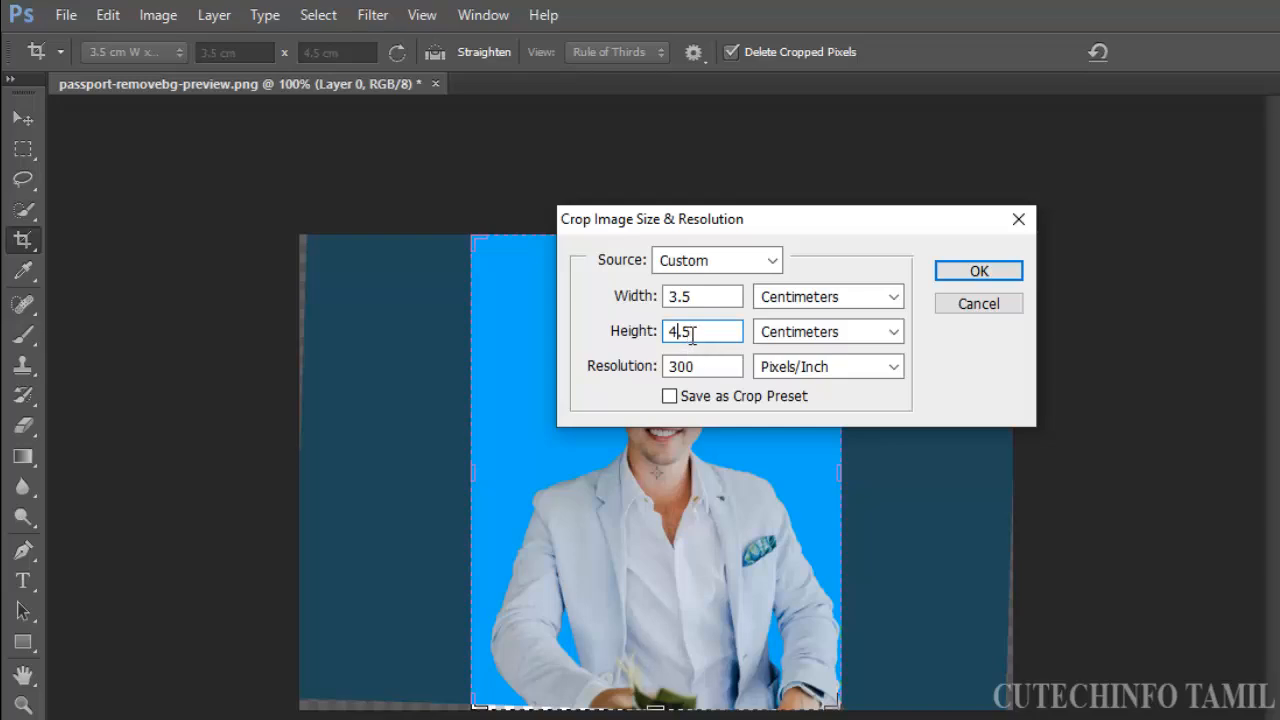
click(703, 366)
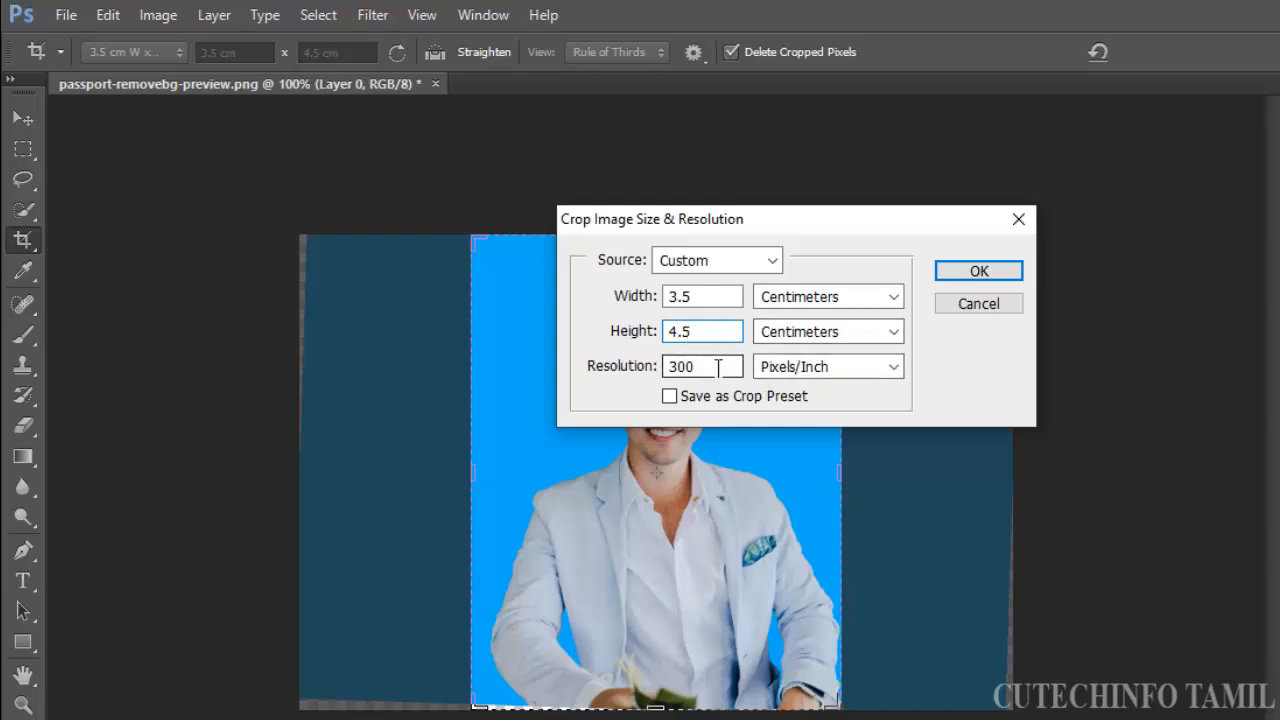
click(867, 377)
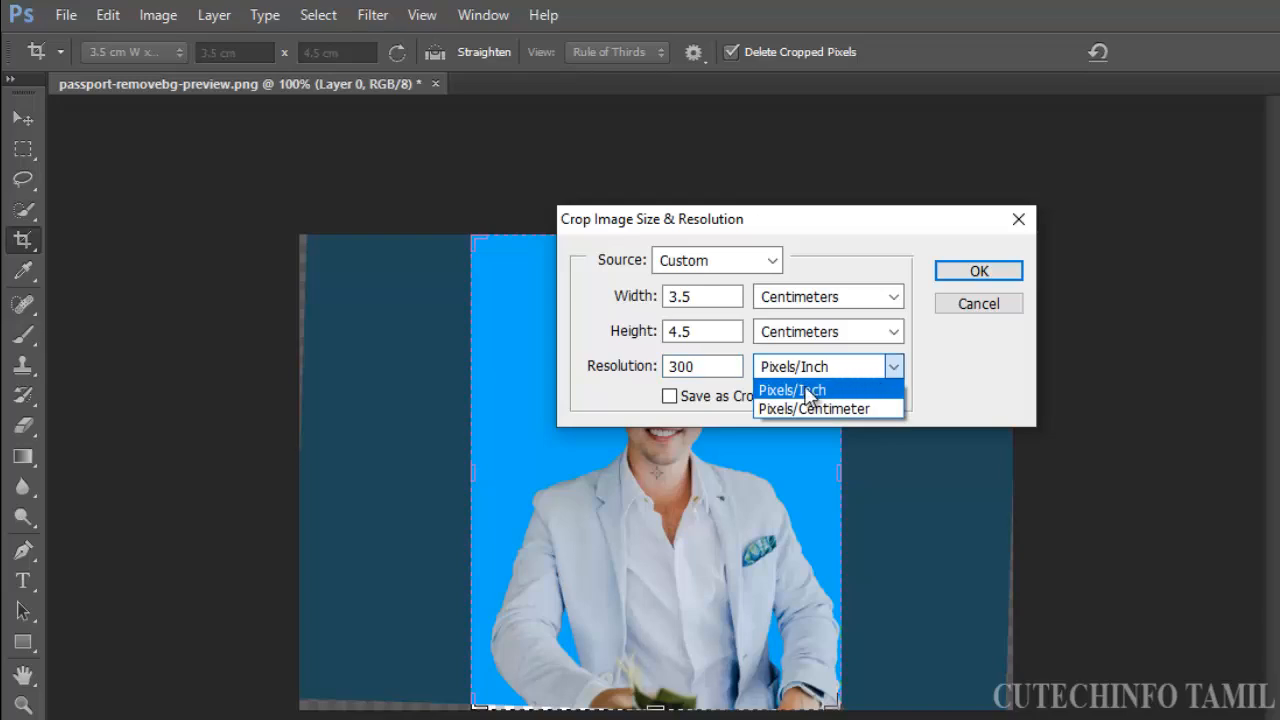
click(808, 391)
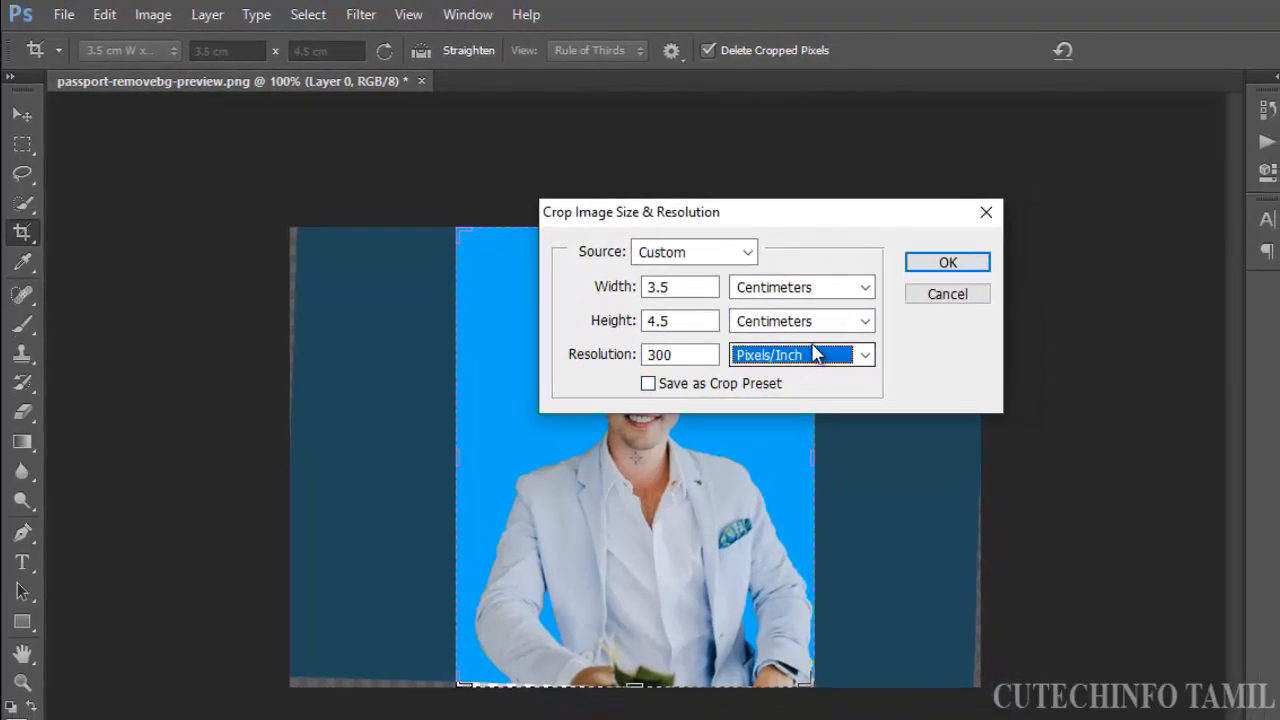
click(948, 264)
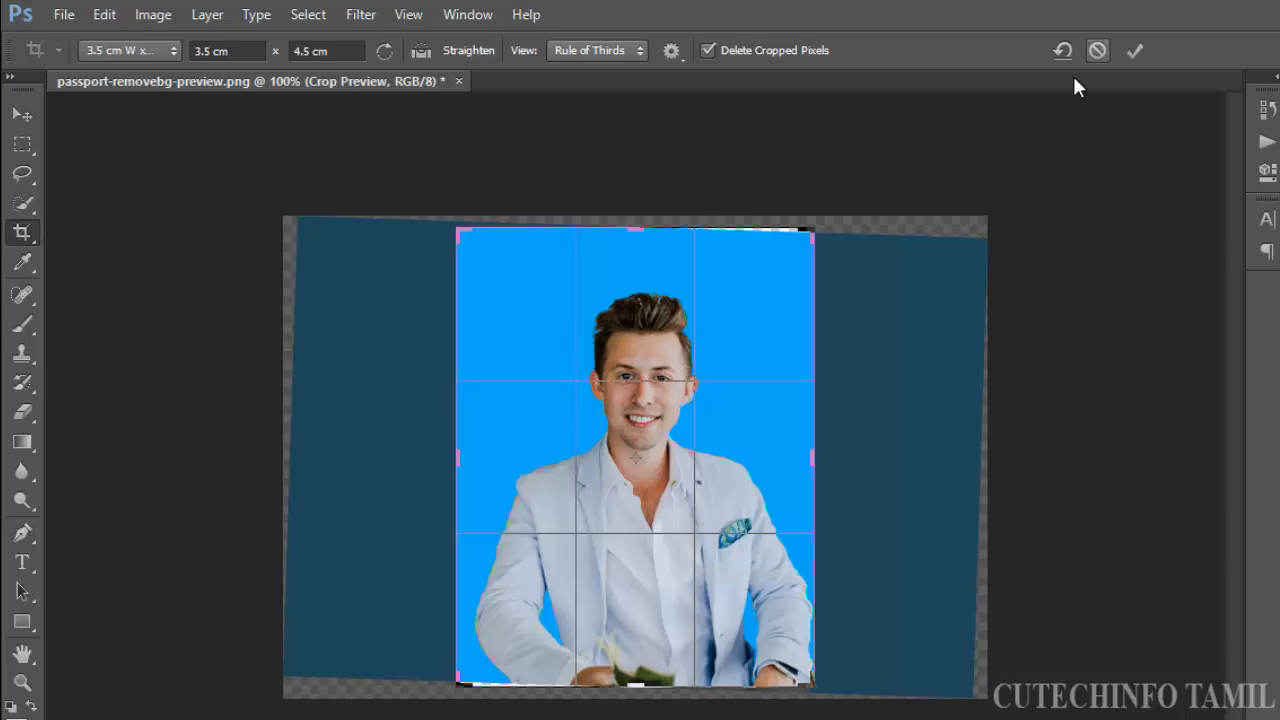
Discard the initial crop frame, draw one around the man's head and shoulders with blue margin on both sides, and apply the crop.
click(1096, 51)
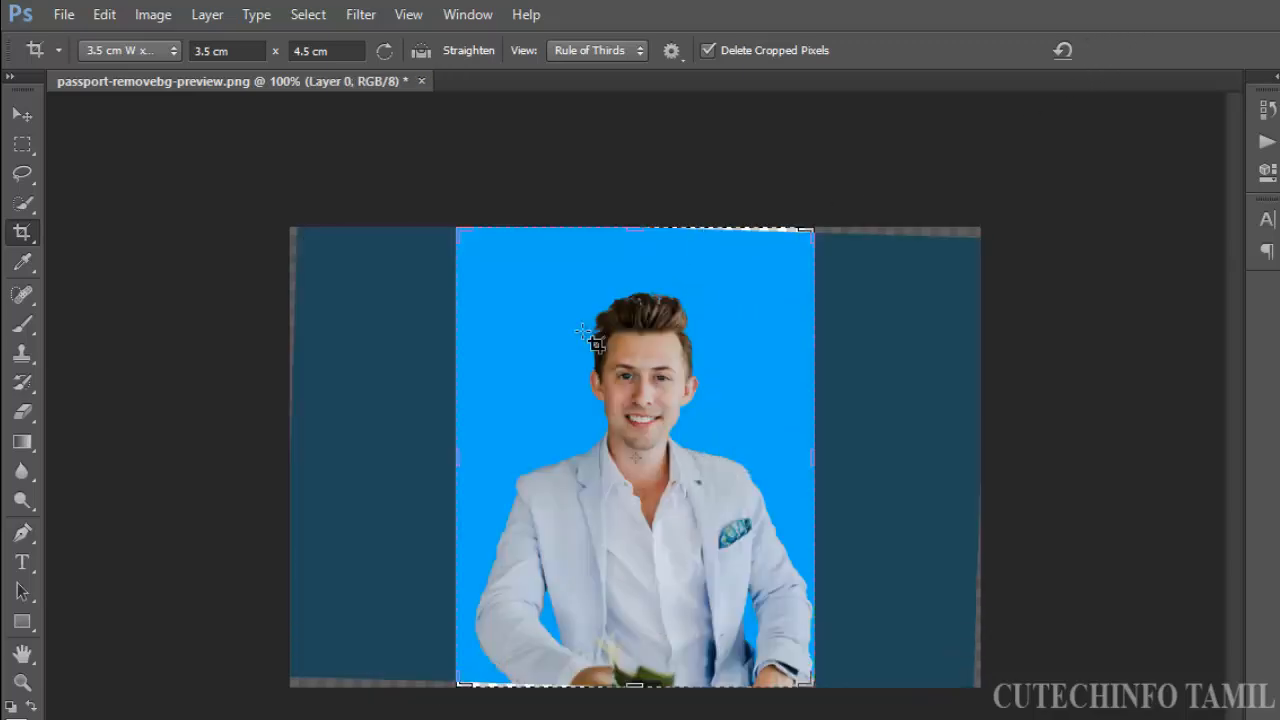
drag(549, 279, 823, 470)
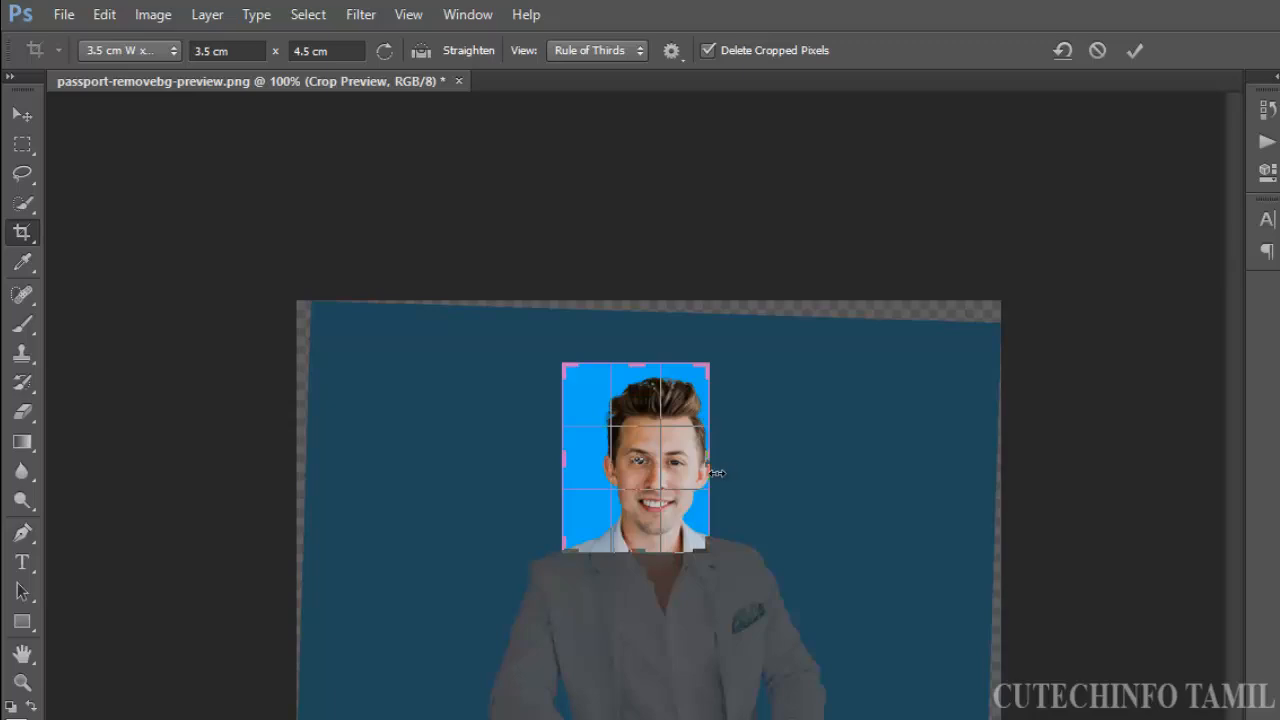
drag(714, 468, 727, 468)
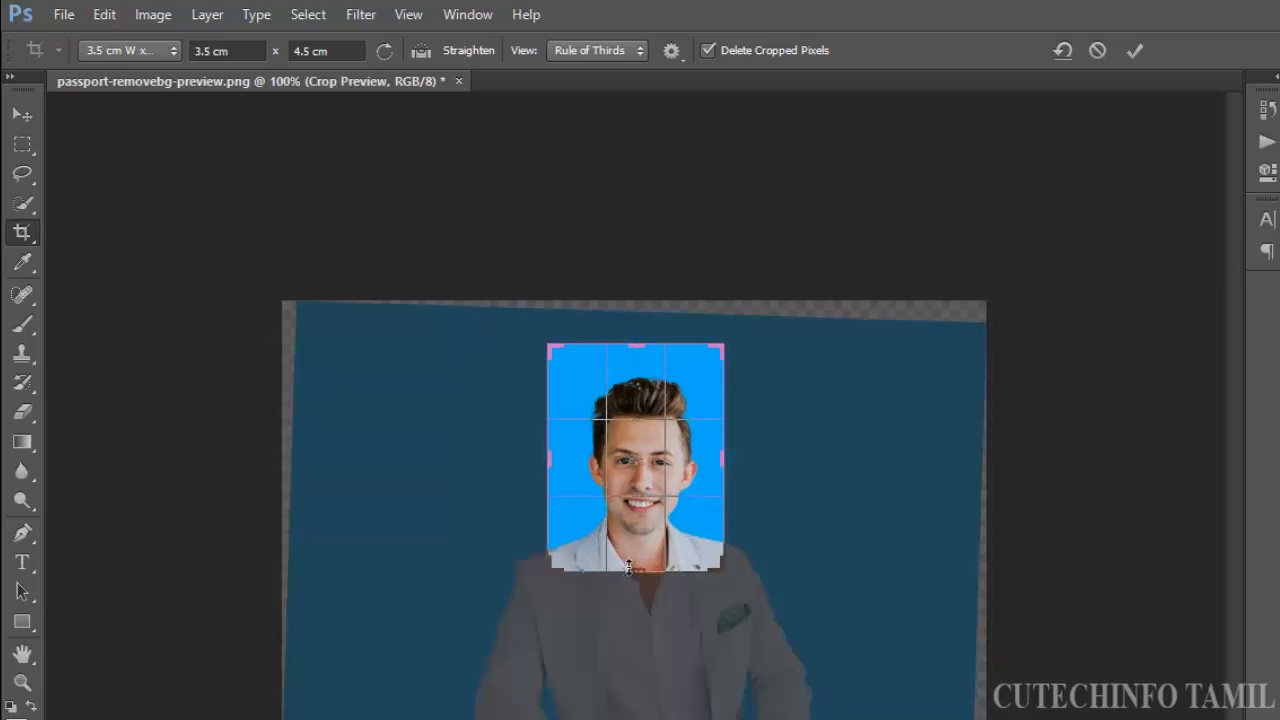
drag(637, 577, 642, 578)
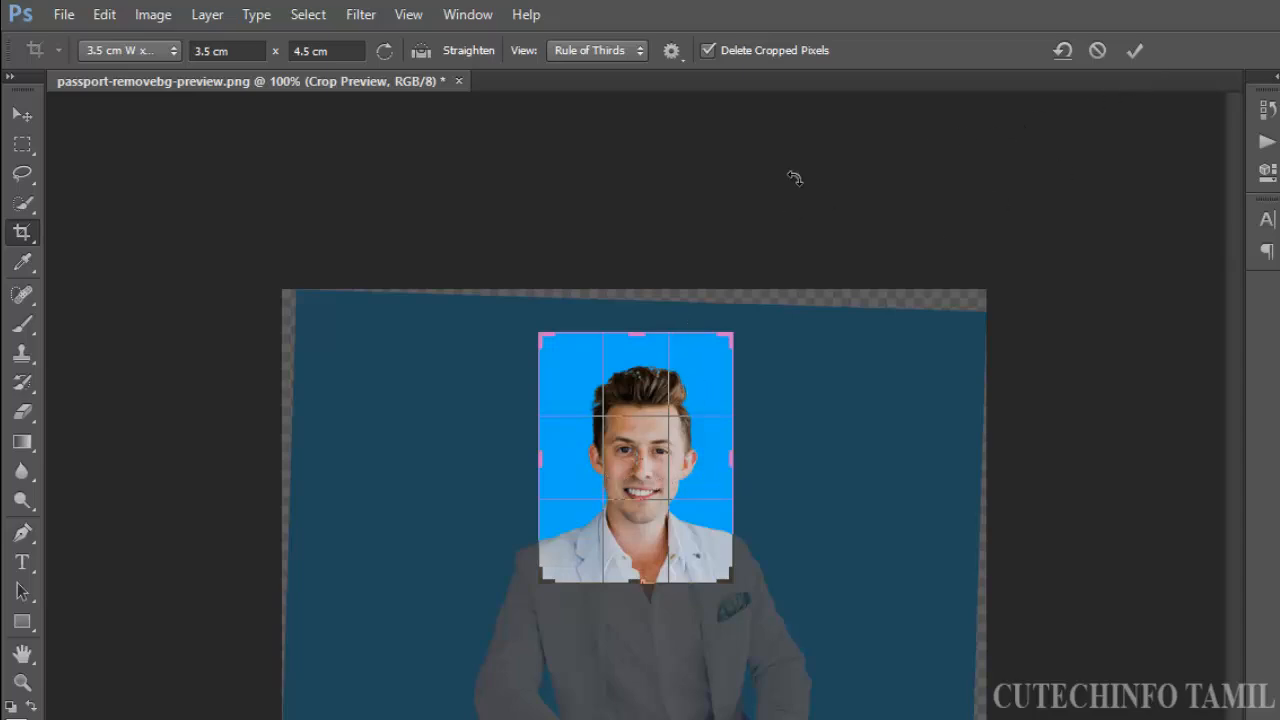
click(1135, 54)
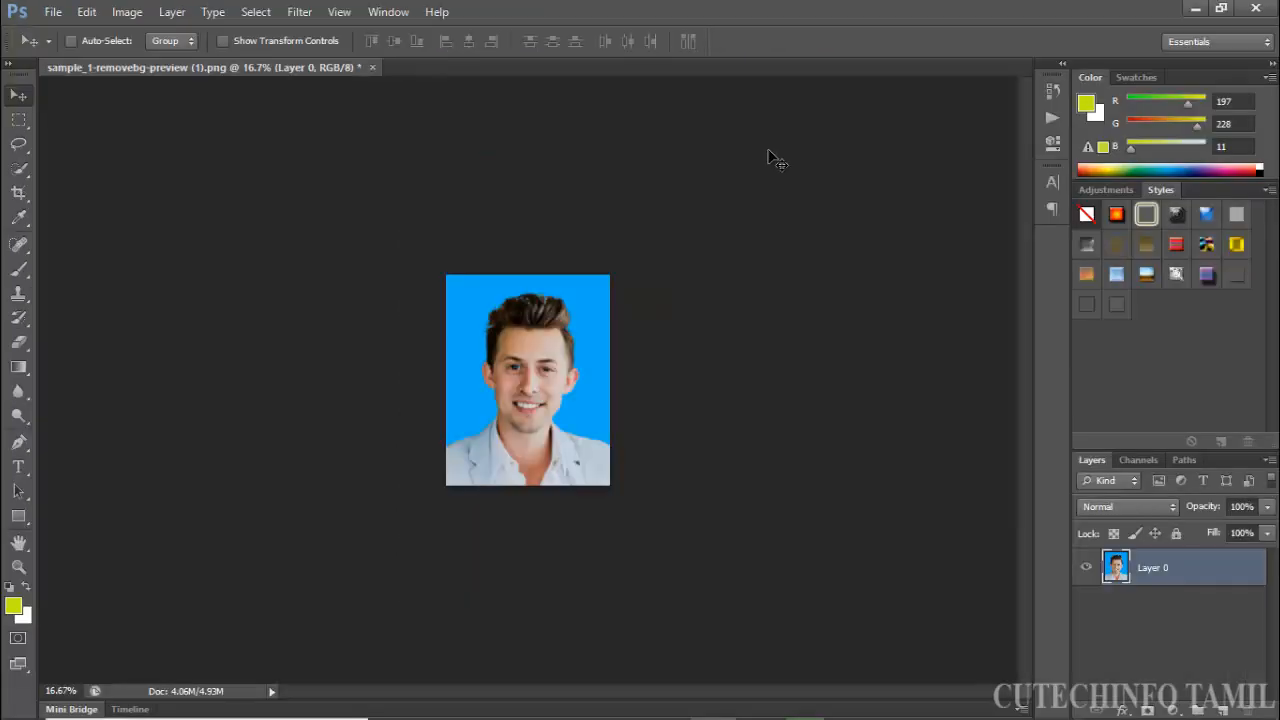
Start saving a copy of the cropped photo in the passport folder inside channel files on drive D.
click(53, 12)
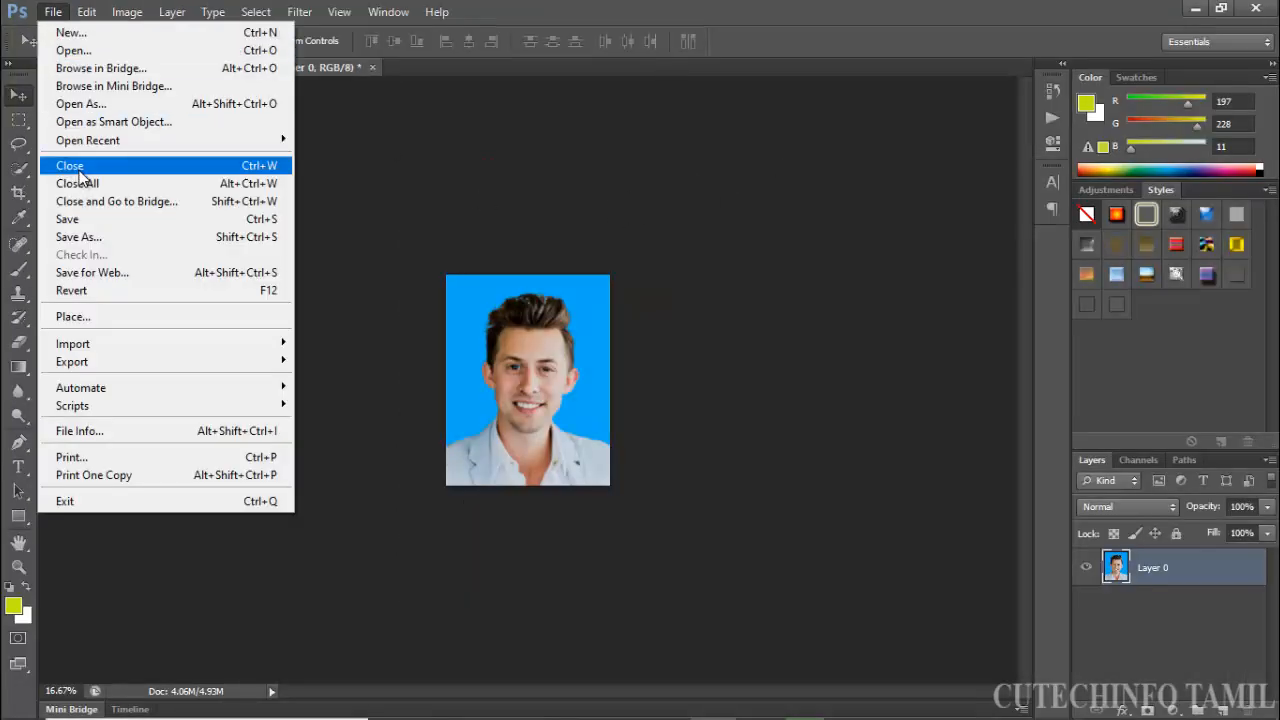
click(128, 240)
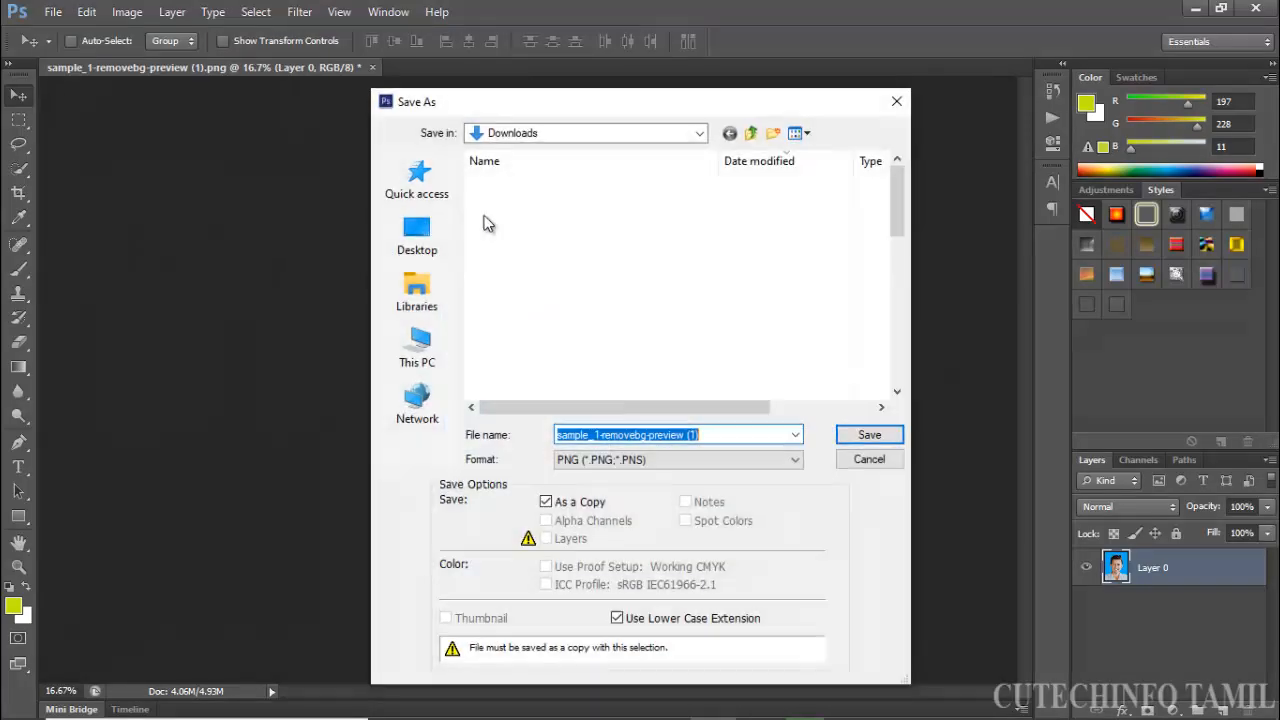
click(416, 345)
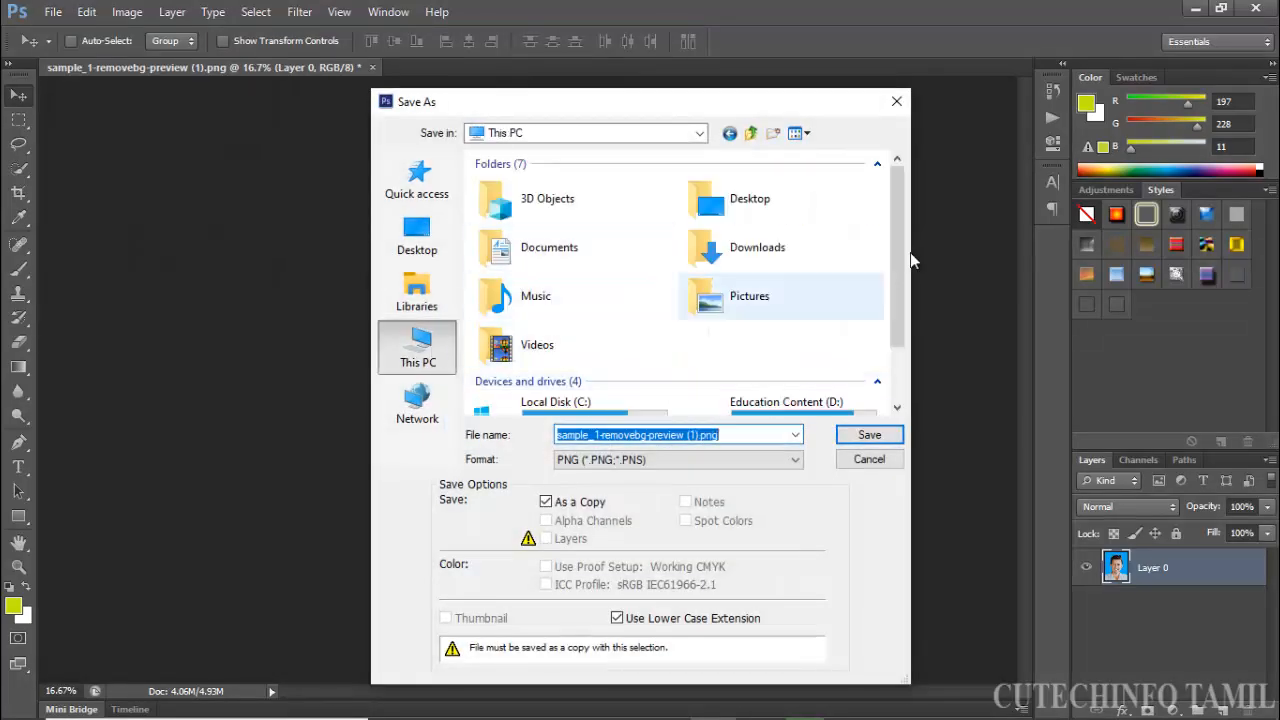
scroll(908, 233, down, 2)
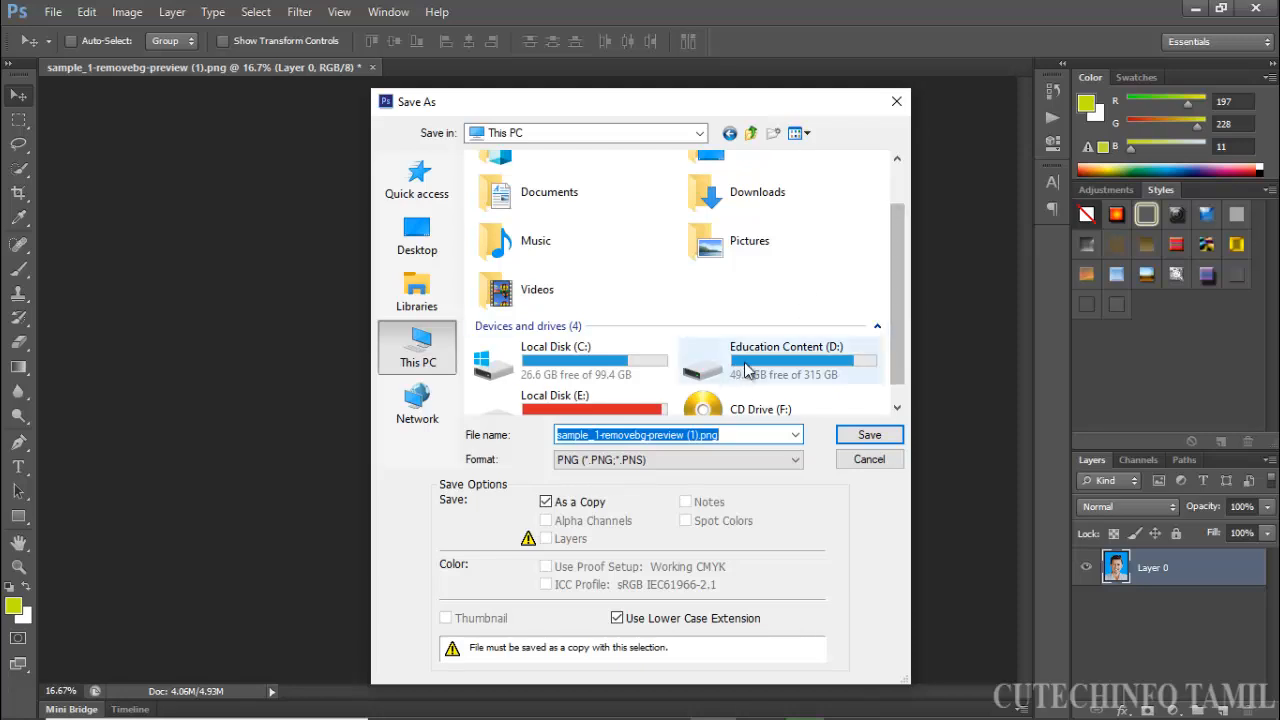
double_click(745, 368)
double_click(512, 224)
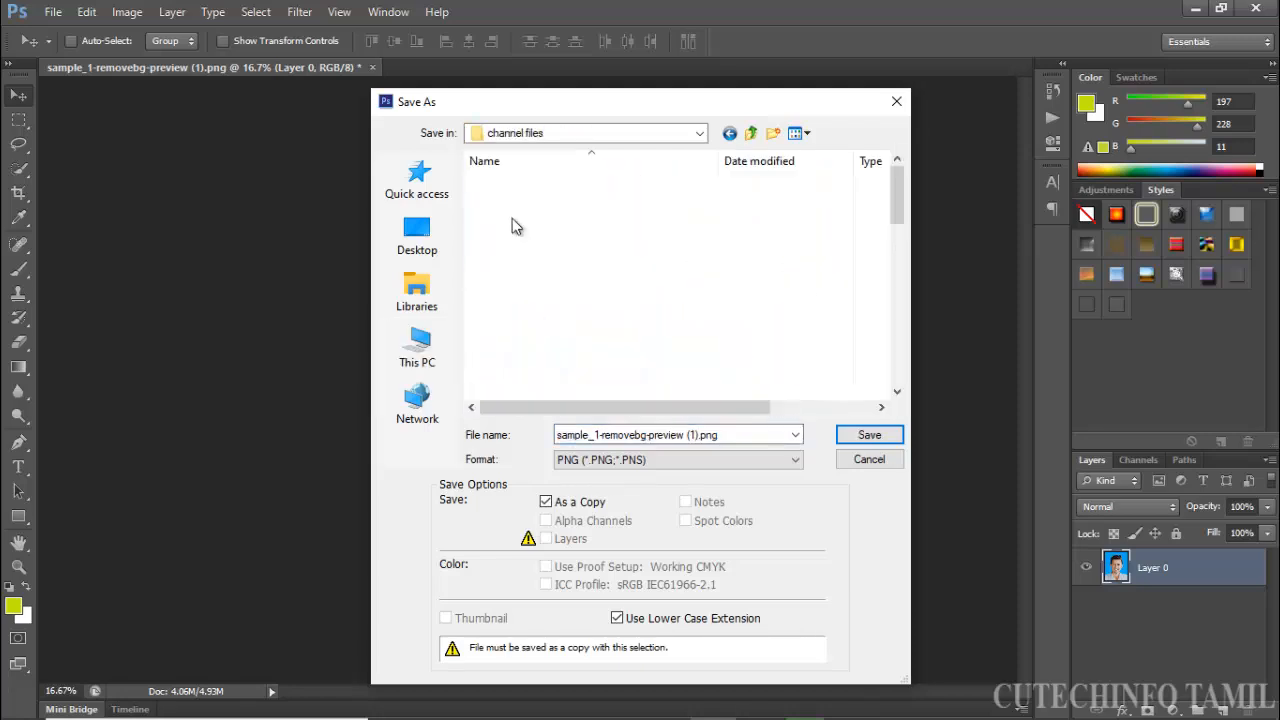
scroll(545, 260, down, 6)
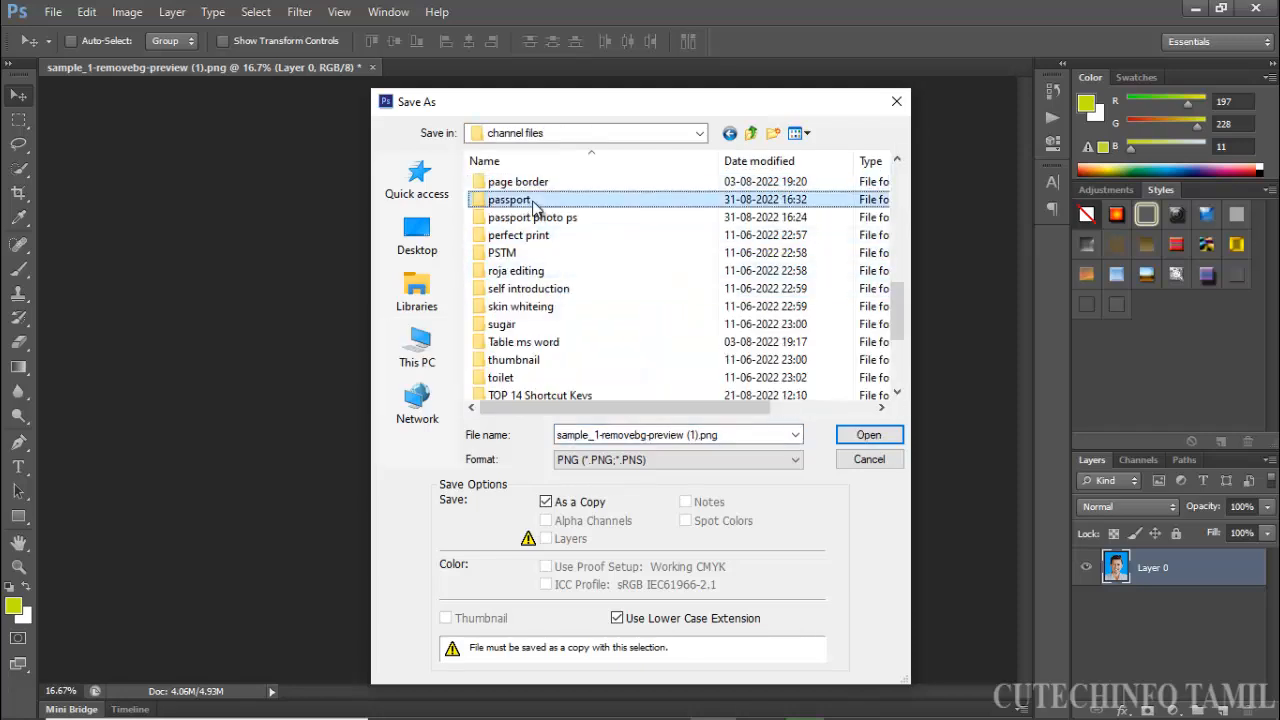
double_click(535, 201)
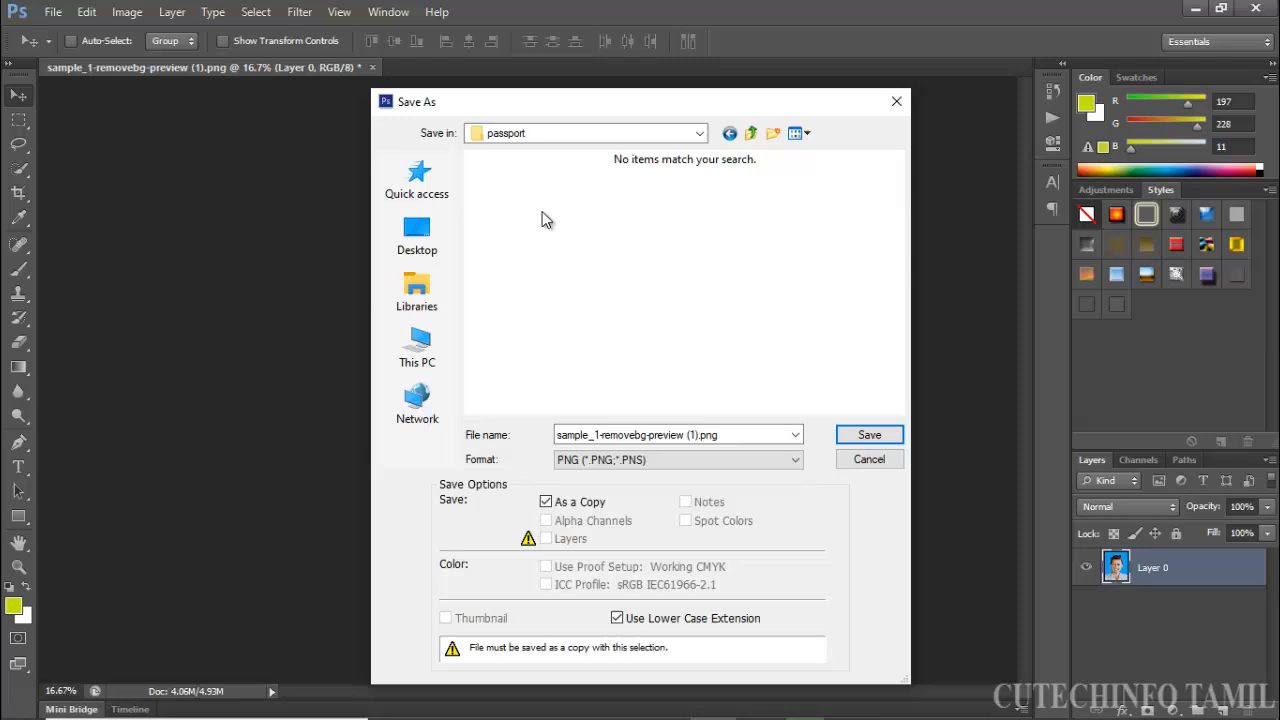
Name the copy SAMPLE 2 and save it as a JPEG at maximum quality 12.
click(611, 437)
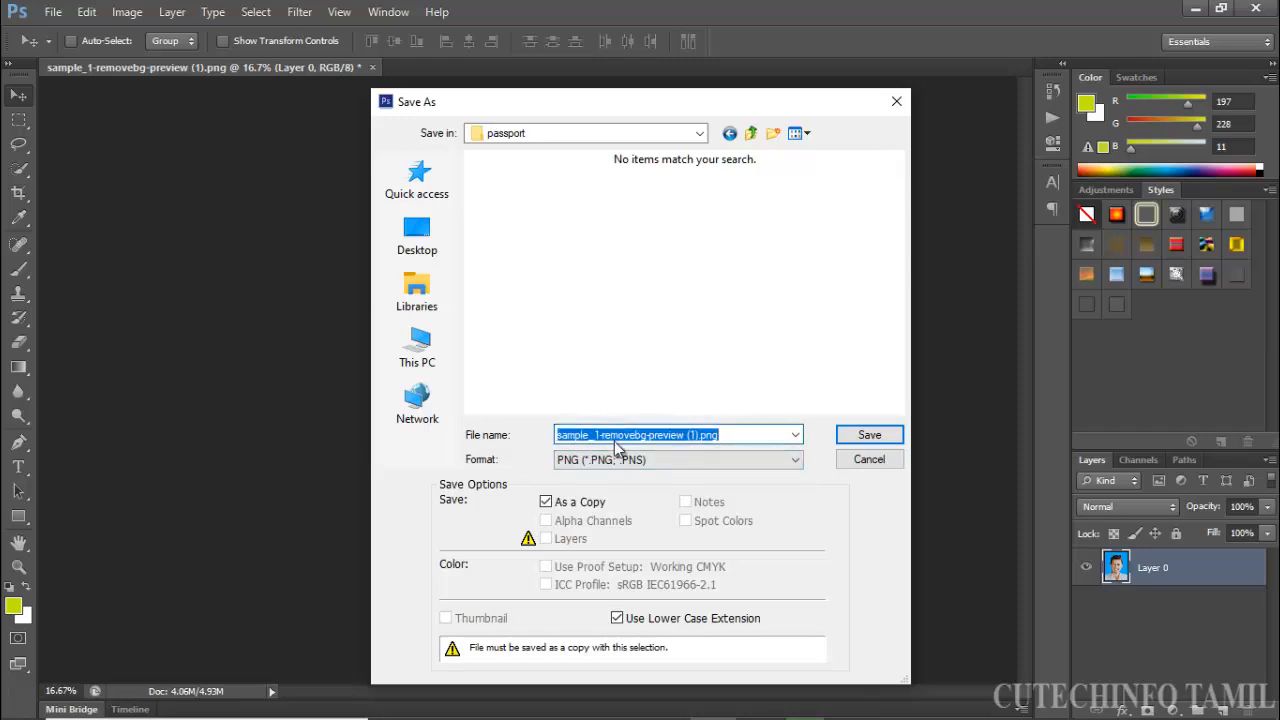
text(SAM)
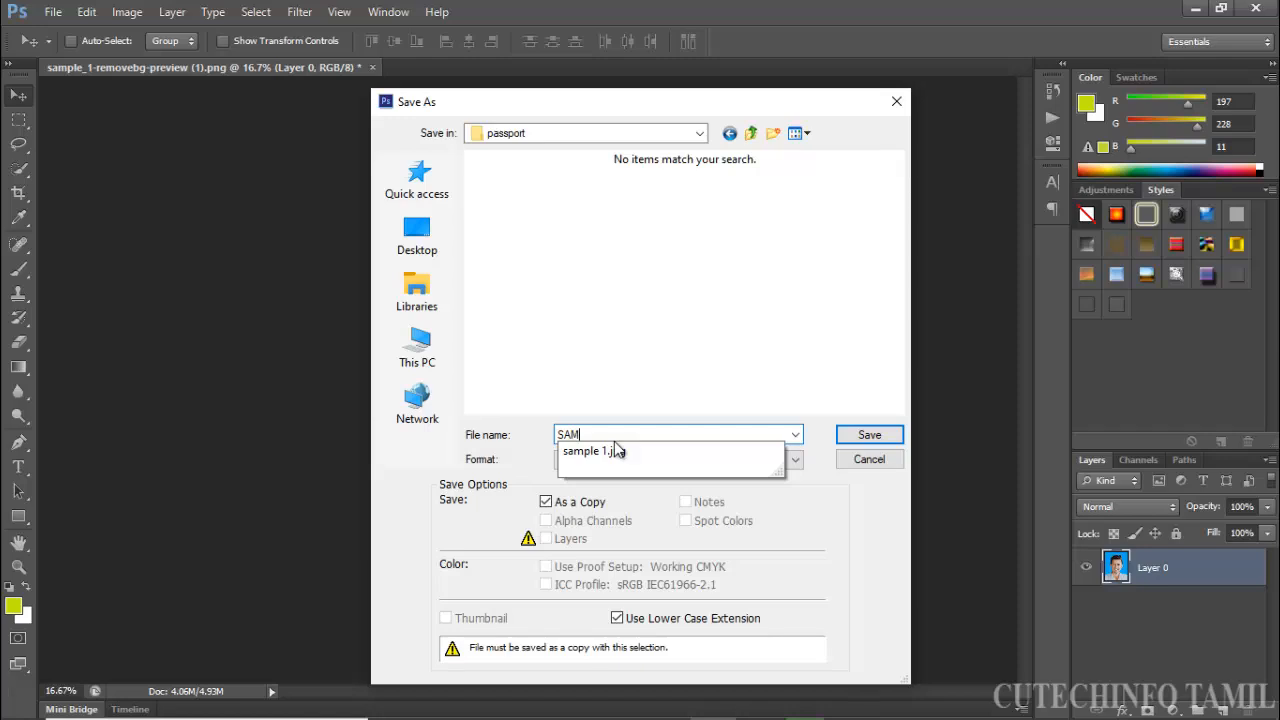
text(PLE 2)
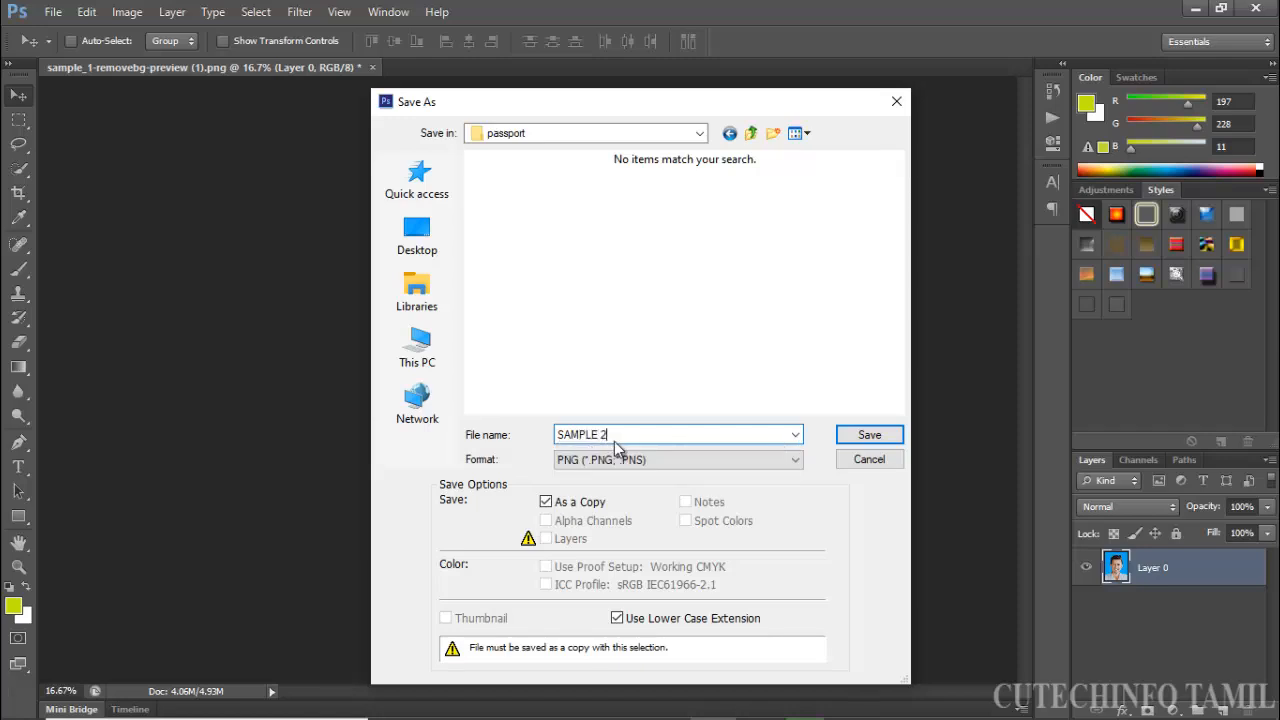
click(632, 460)
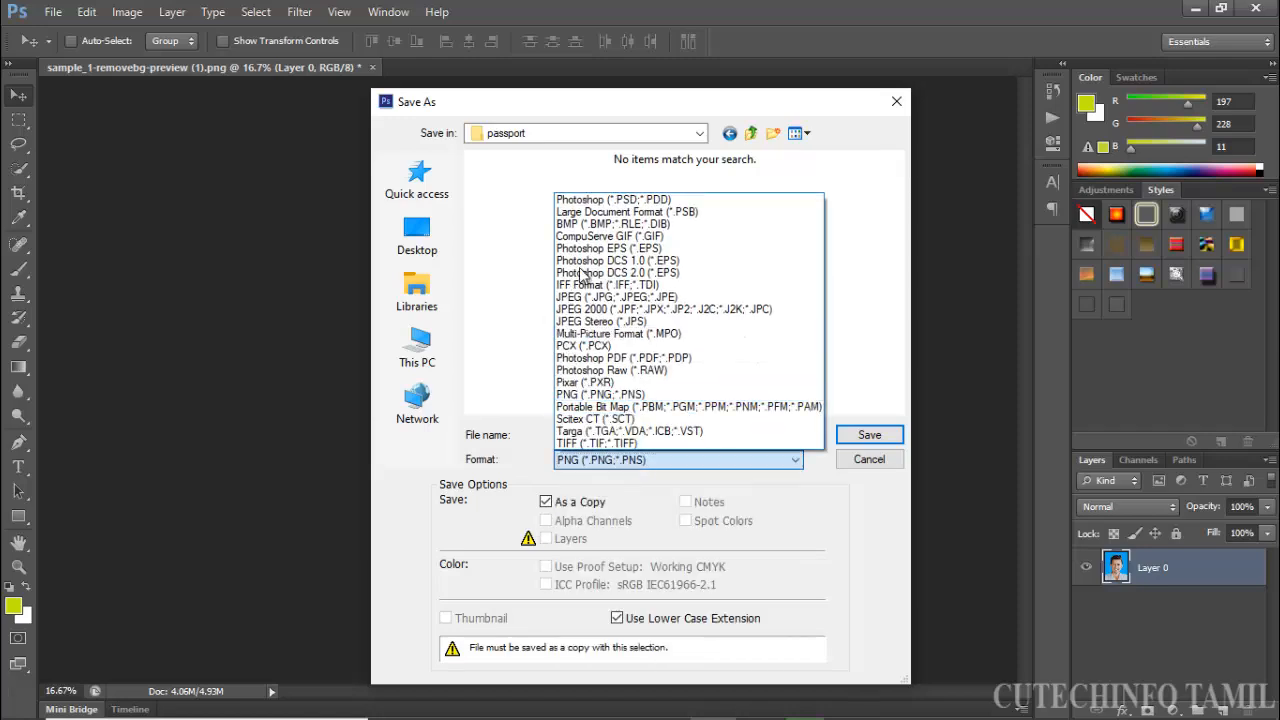
click(615, 297)
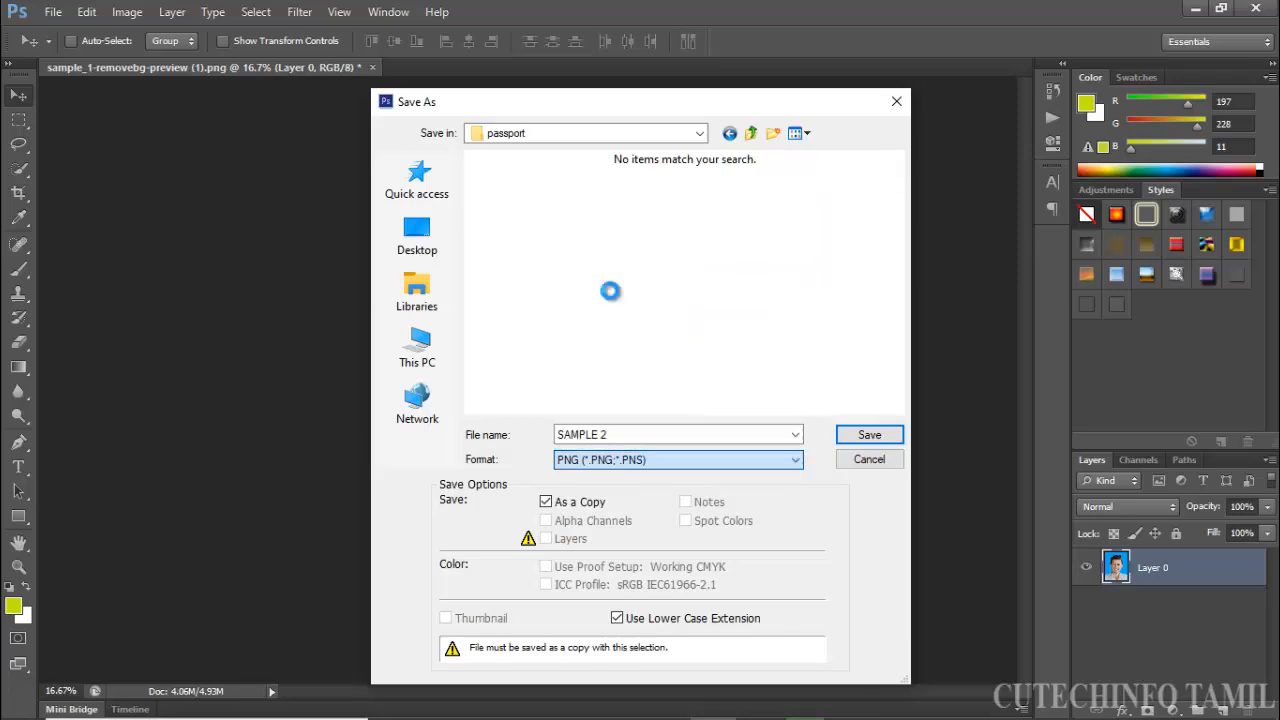
click(870, 437)
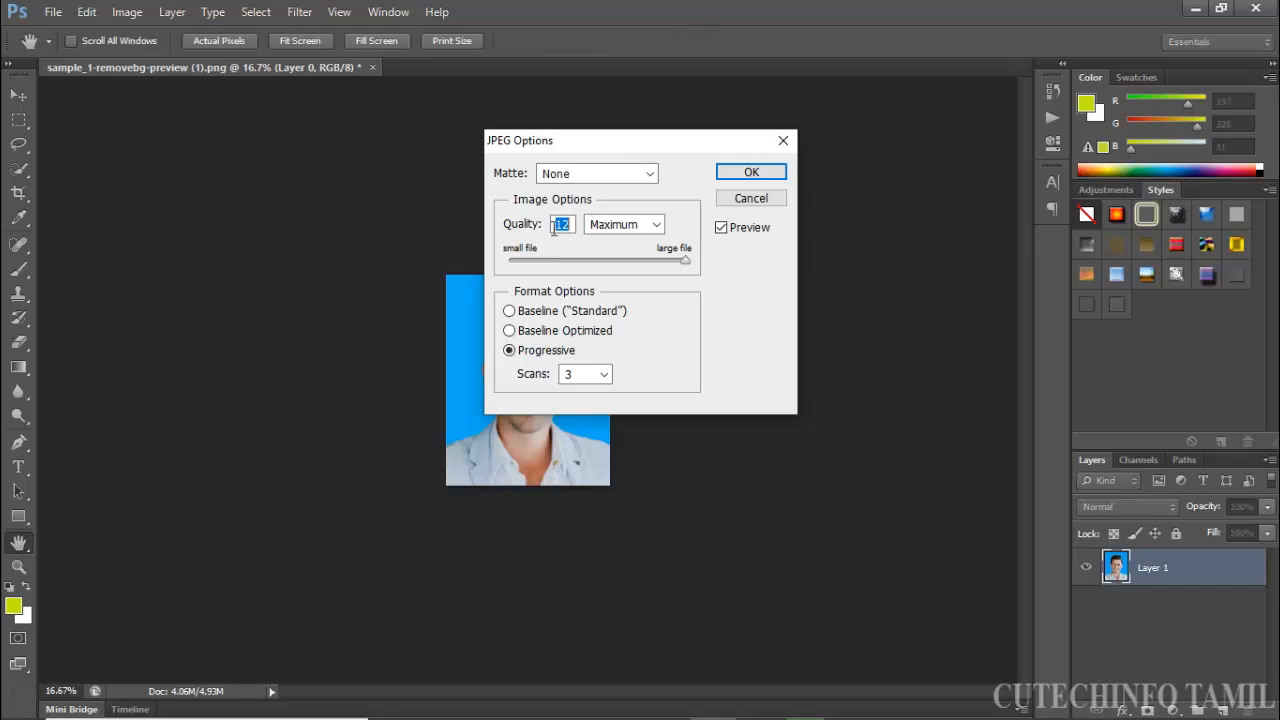
click(751, 172)
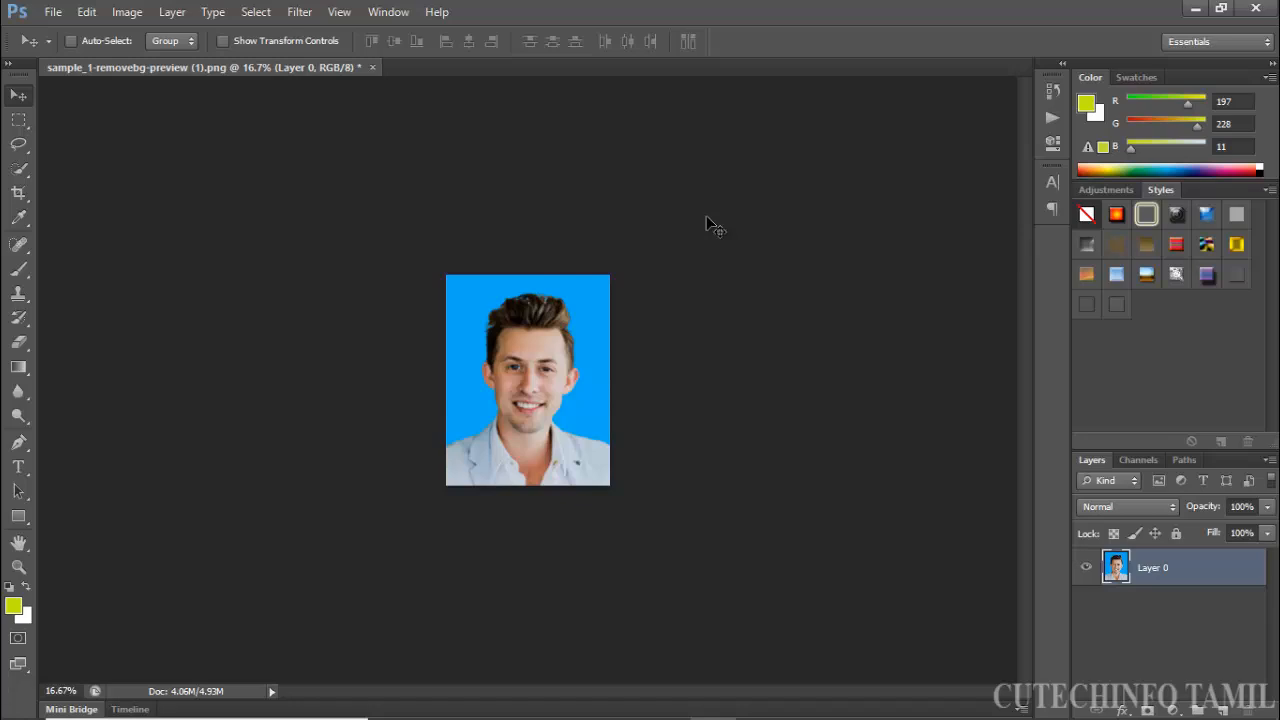
Load the Photo Actions set from the passport folder into the Photoshop actions.
click(390, 12)
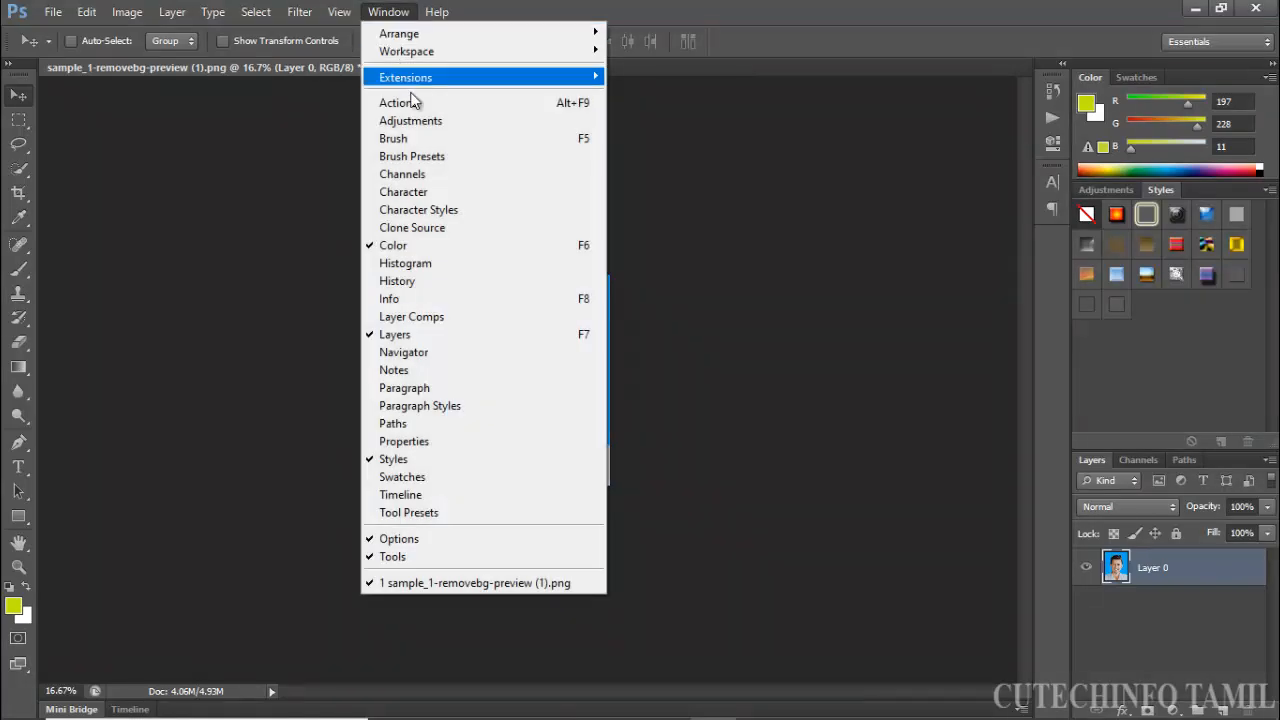
click(492, 106)
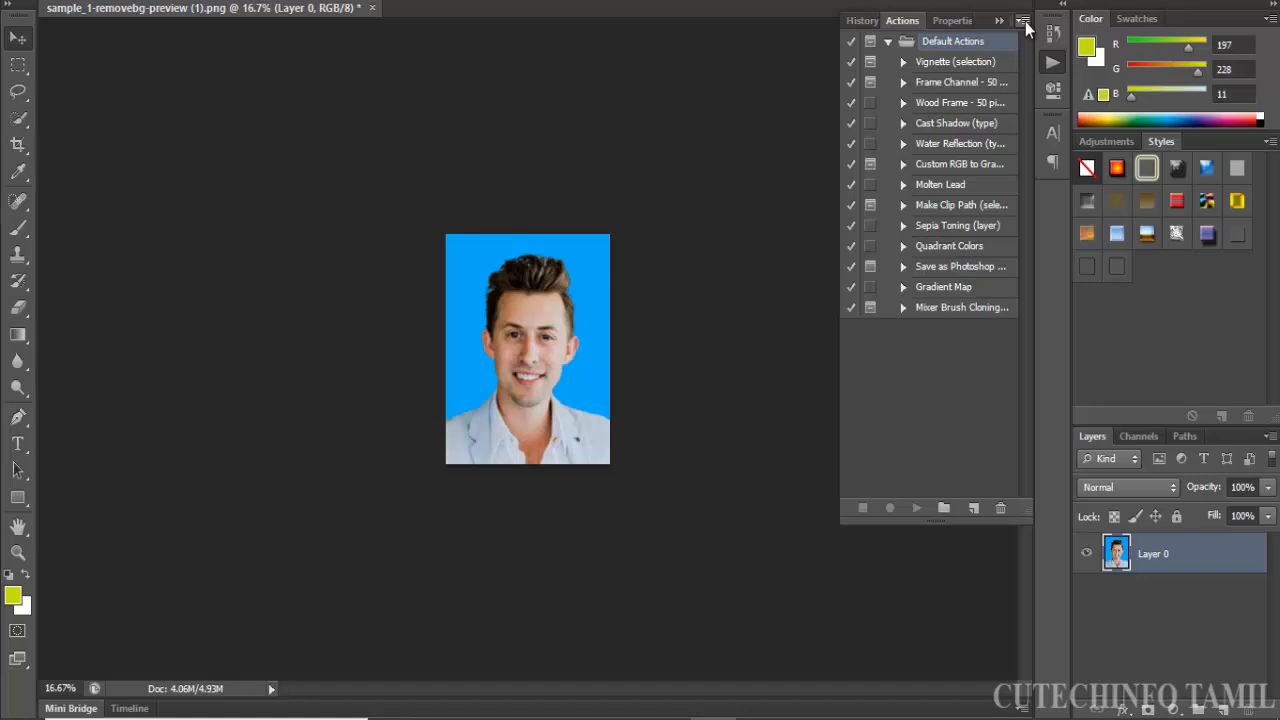
click(1023, 21)
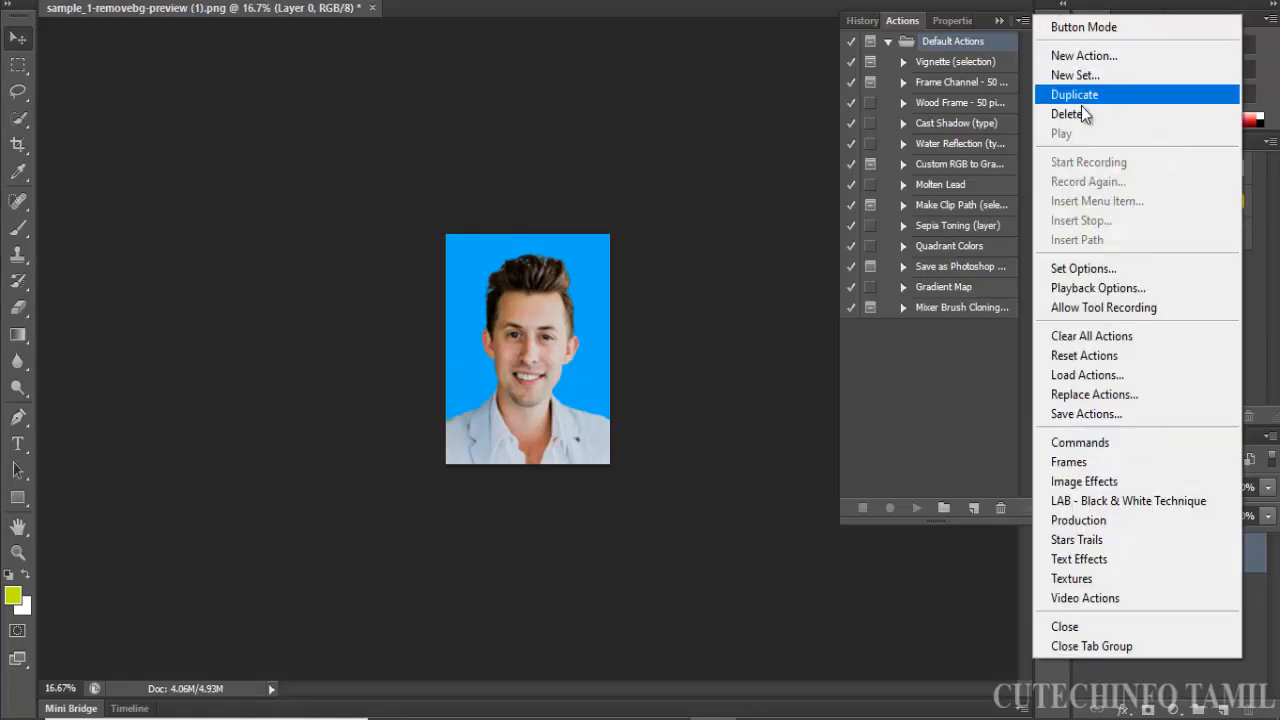
click(1143, 376)
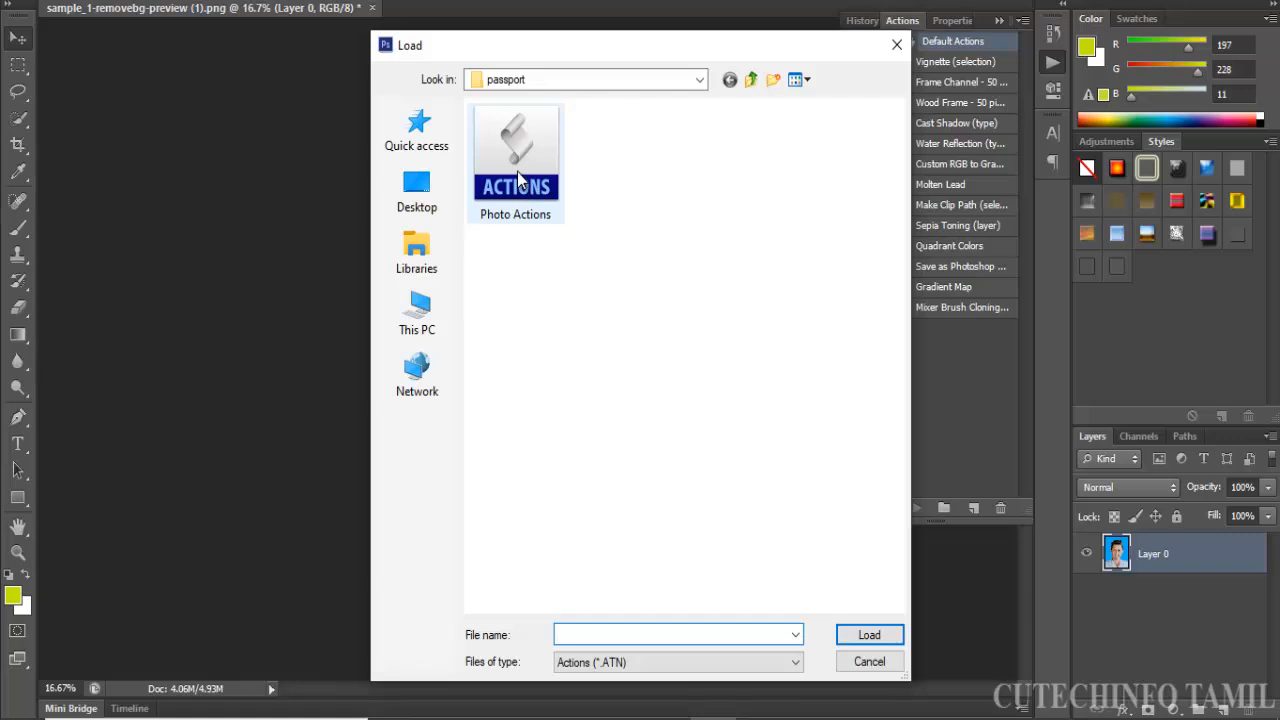
click(517, 180)
click(866, 639)
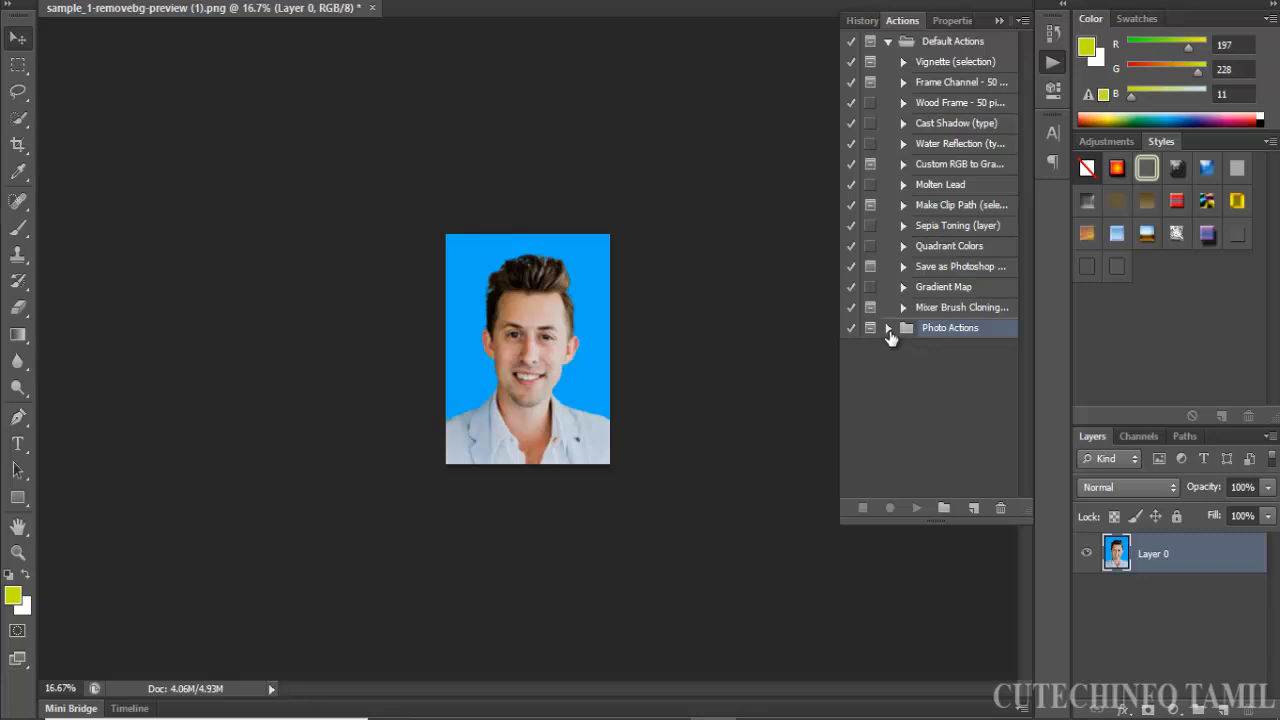
Play the Passport size action from the Photo Actions set and halt it at its insert image message.
click(889, 331)
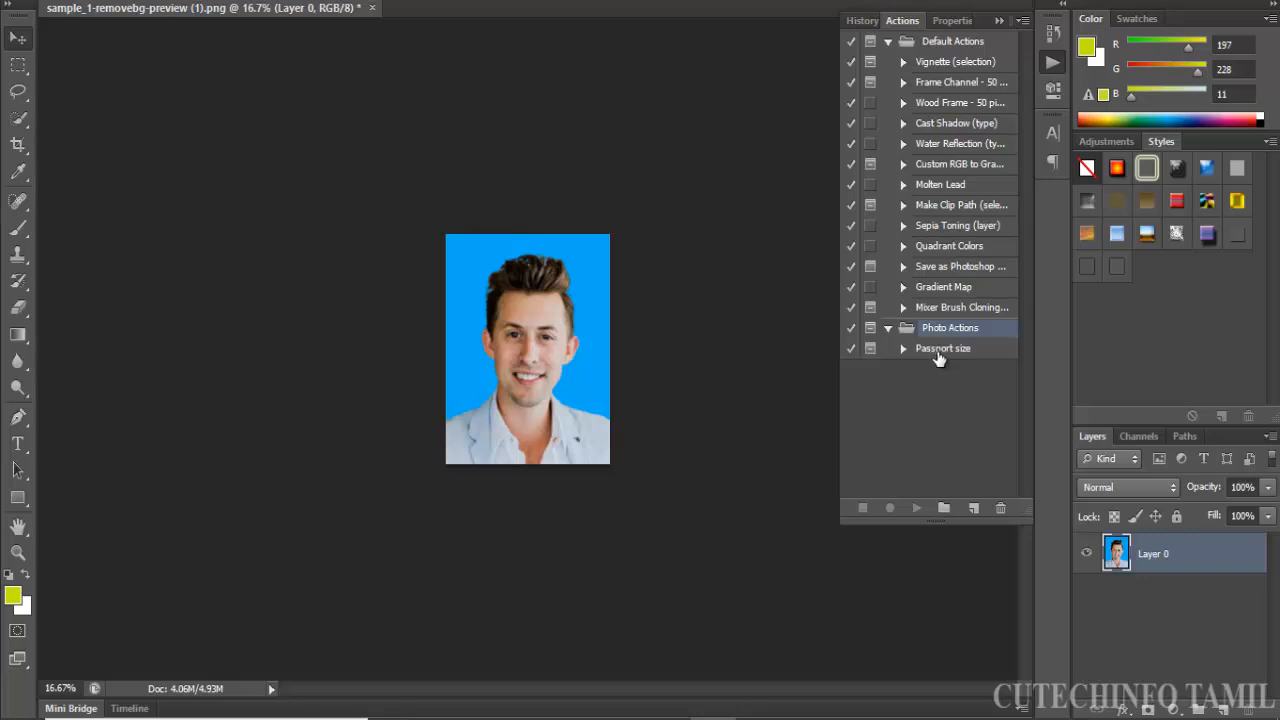
click(931, 354)
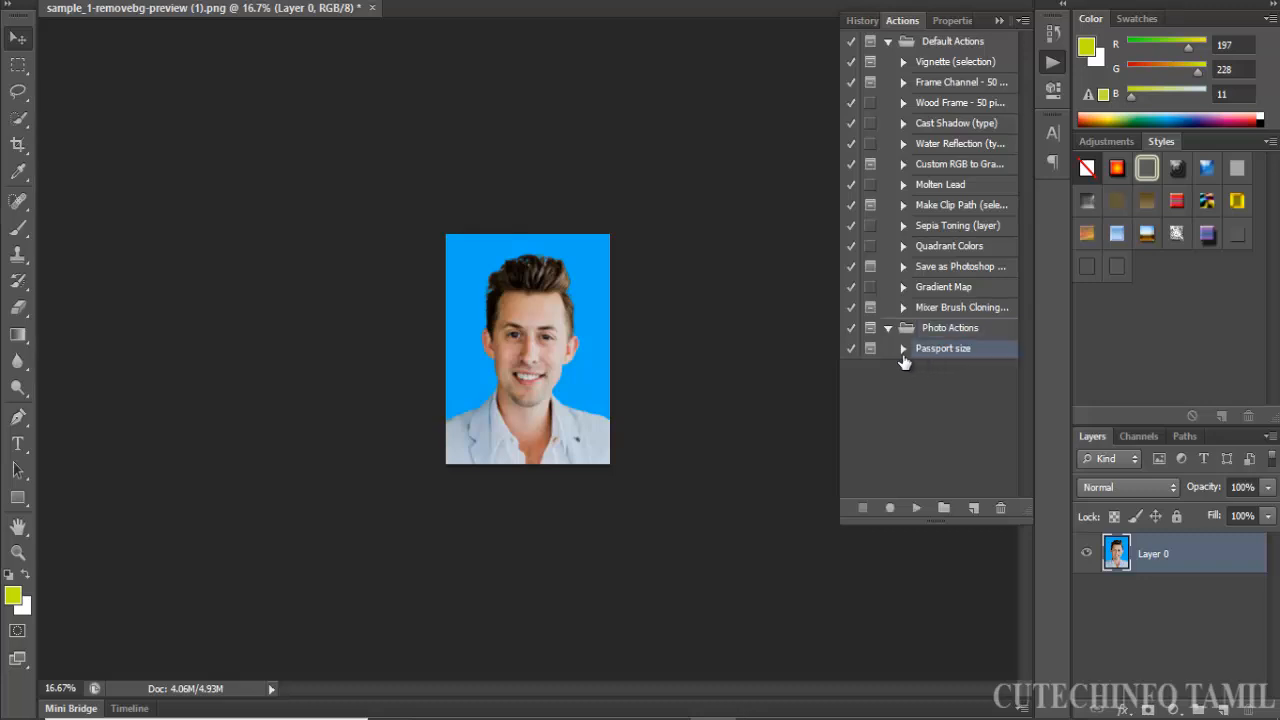
click(919, 510)
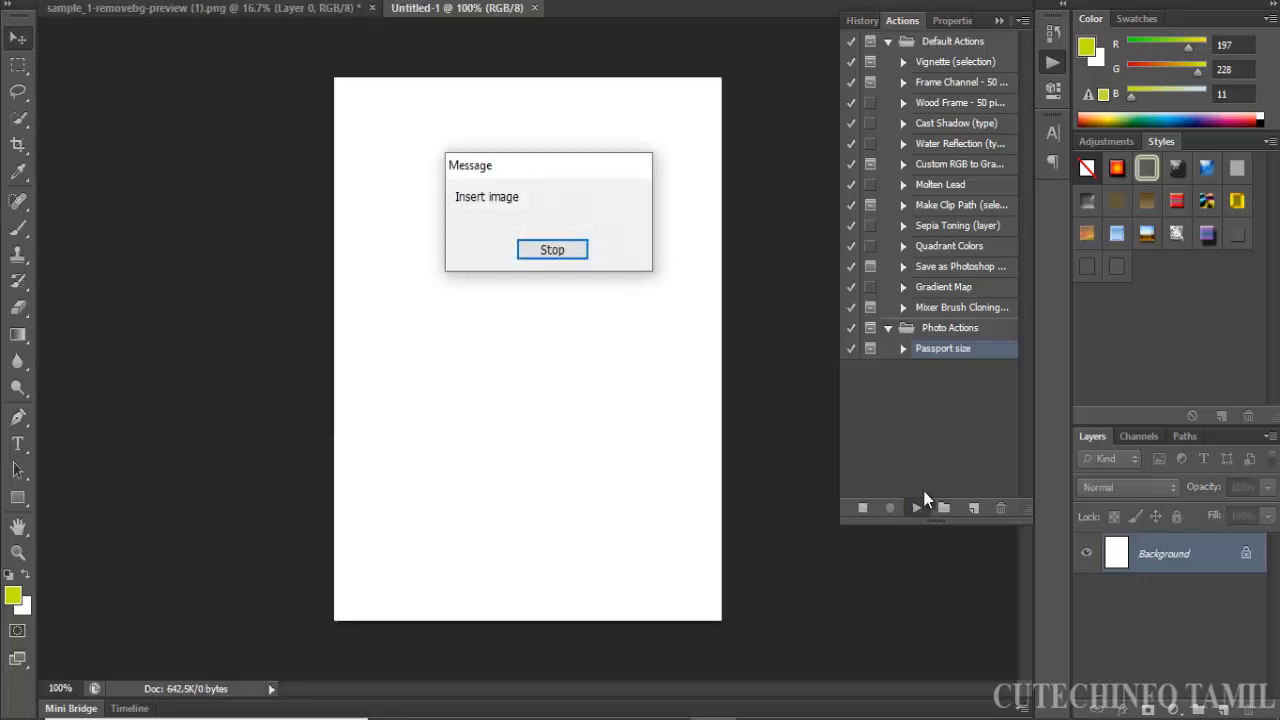
click(552, 250)
Place the SAMPLE 2 image over the full blank canvas and commit the placement.
click(52, 13)
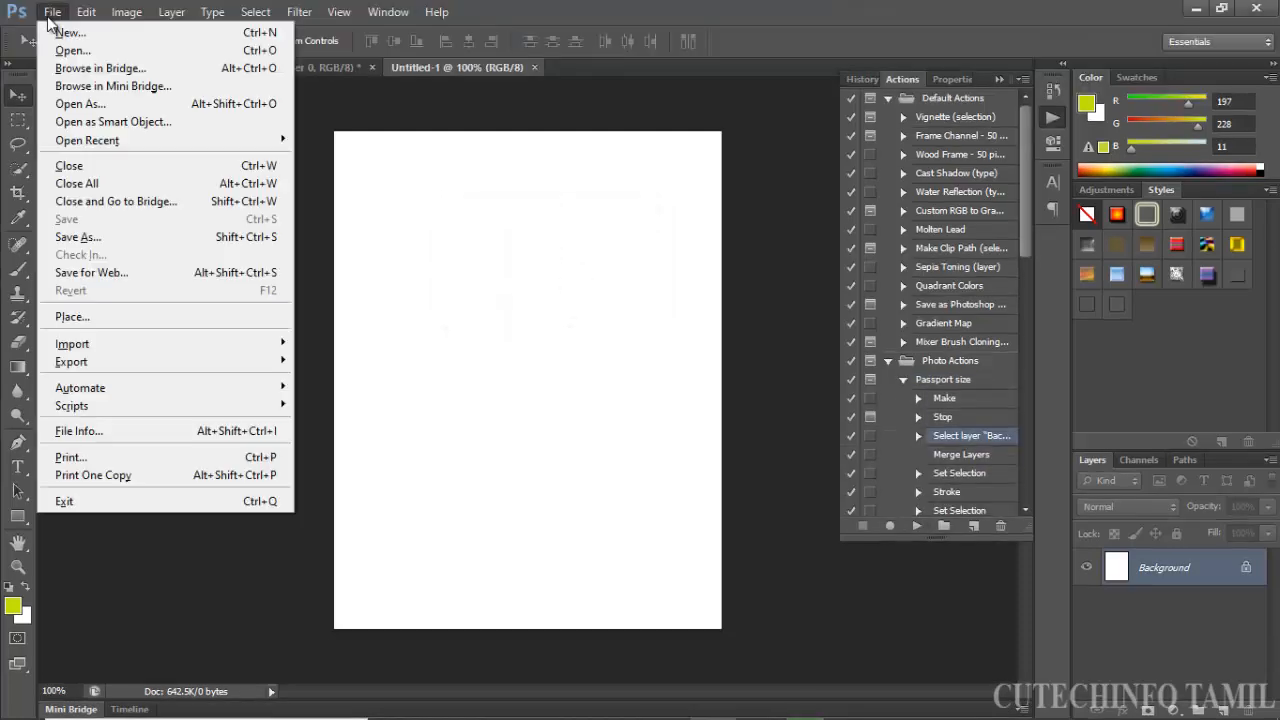
click(90, 318)
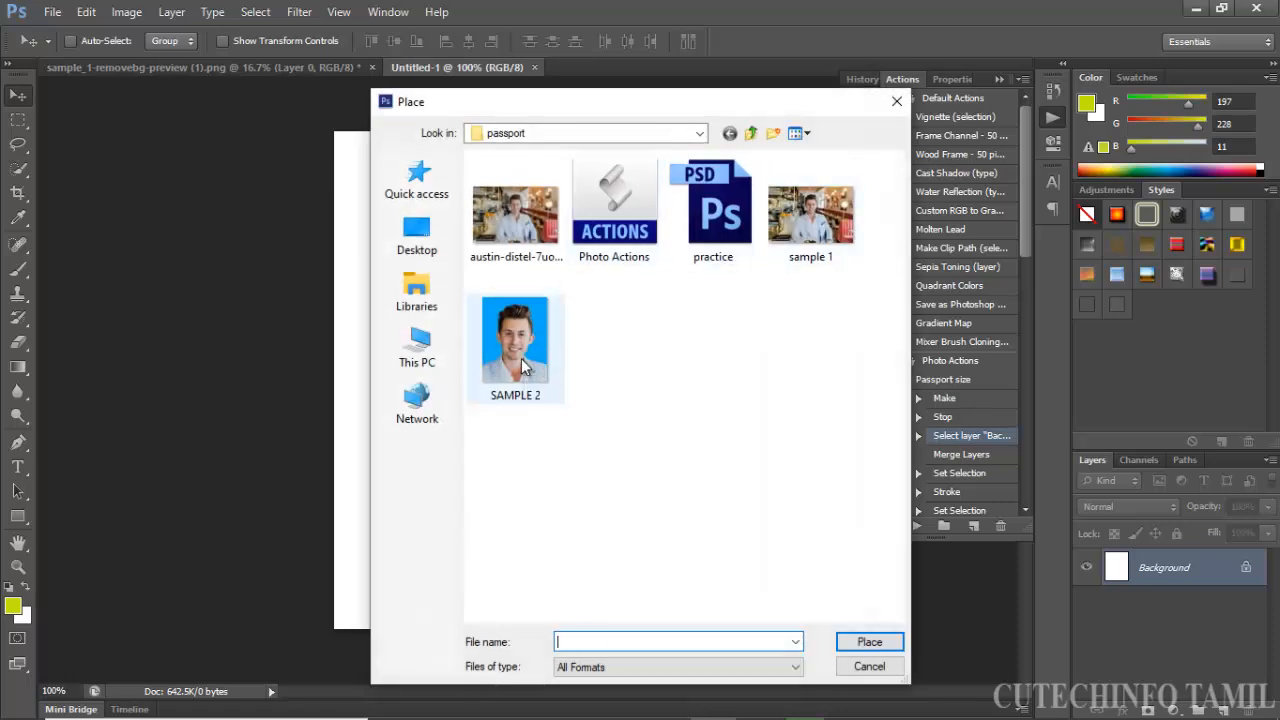
click(530, 372)
click(866, 643)
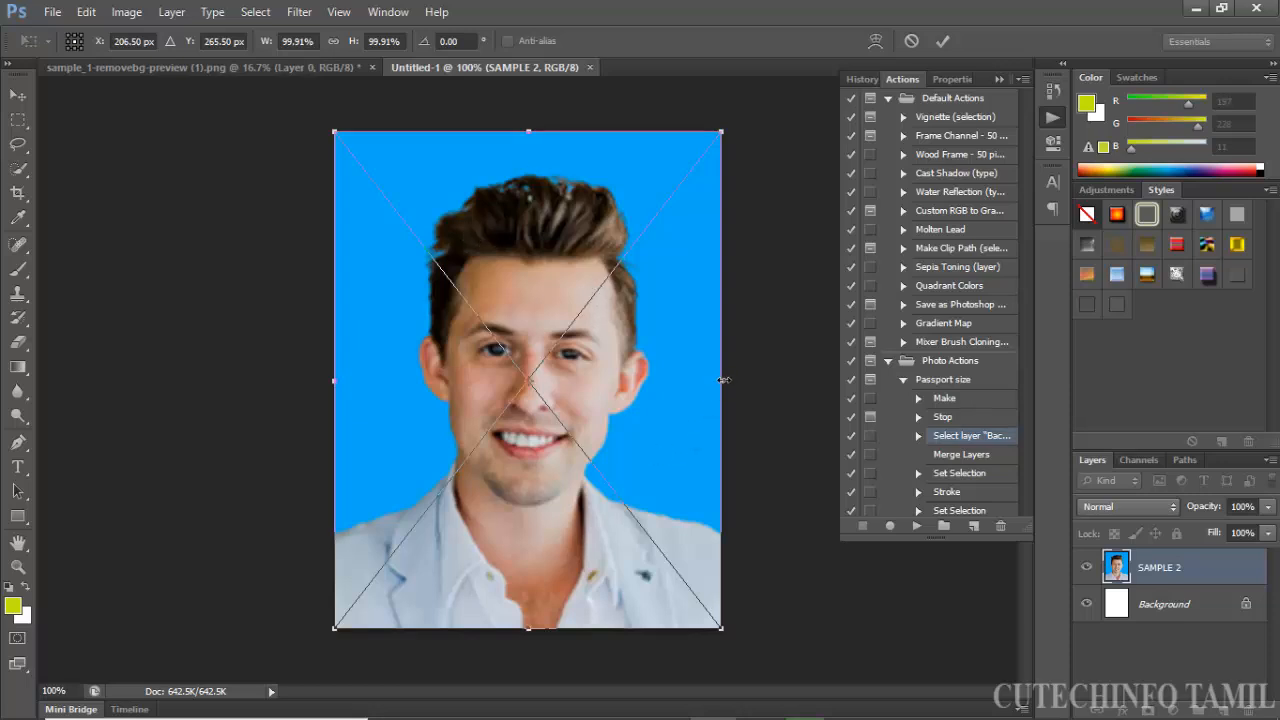
mouse_move(724, 380)
mouse_down()
mouse_move(752, 383)
mouse_move(725, 390)
mouse_up()
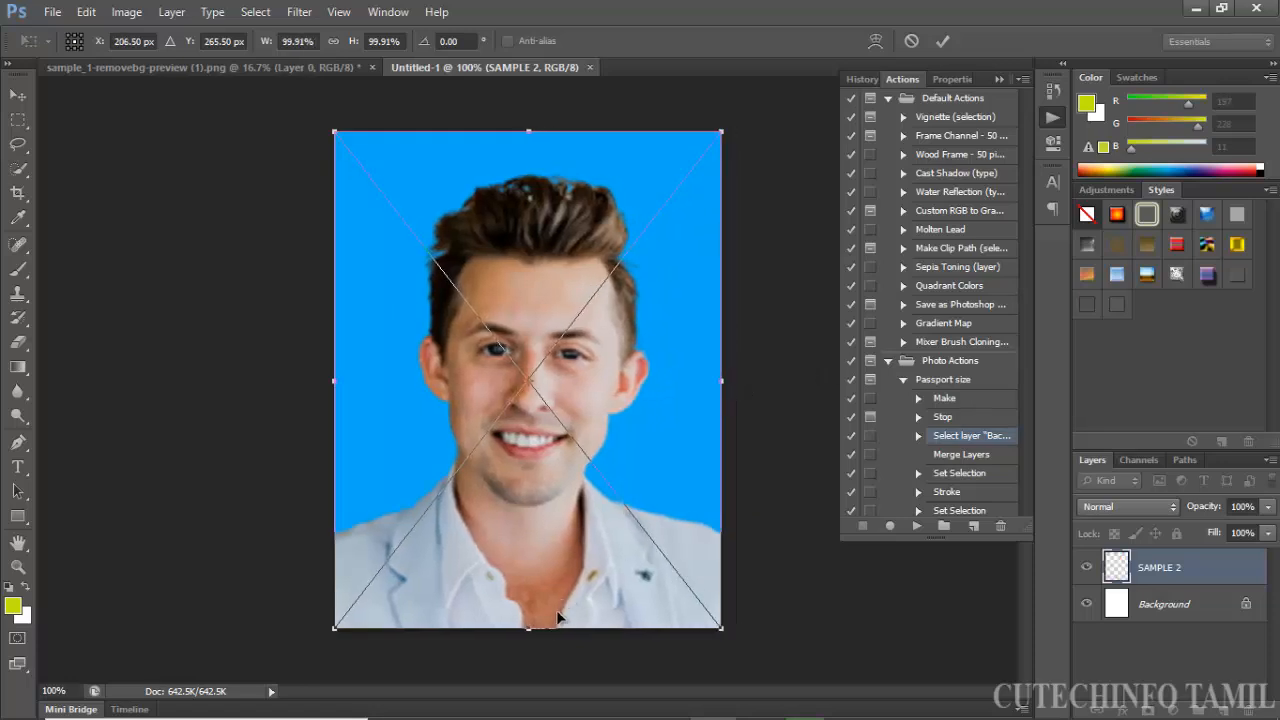
click(943, 41)
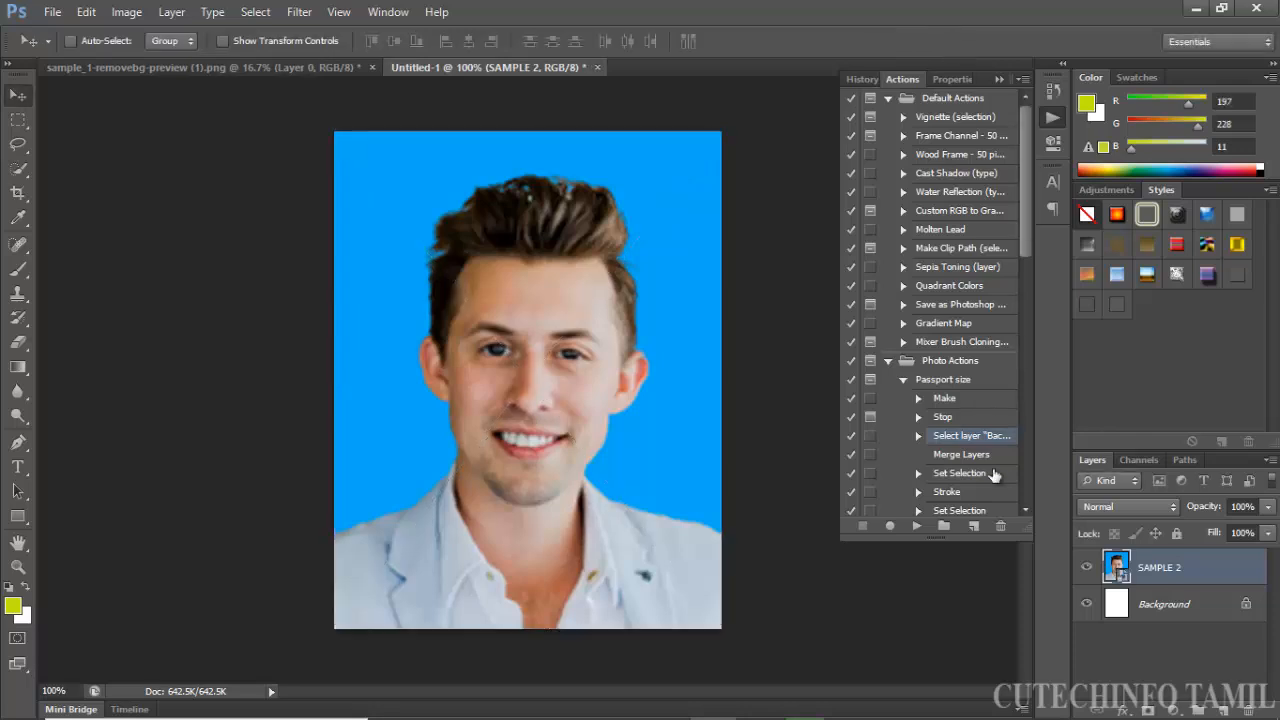
Resume the Passport size action to lay out eight bordered copies on a sheet, and hide the actions list.
click(915, 527)
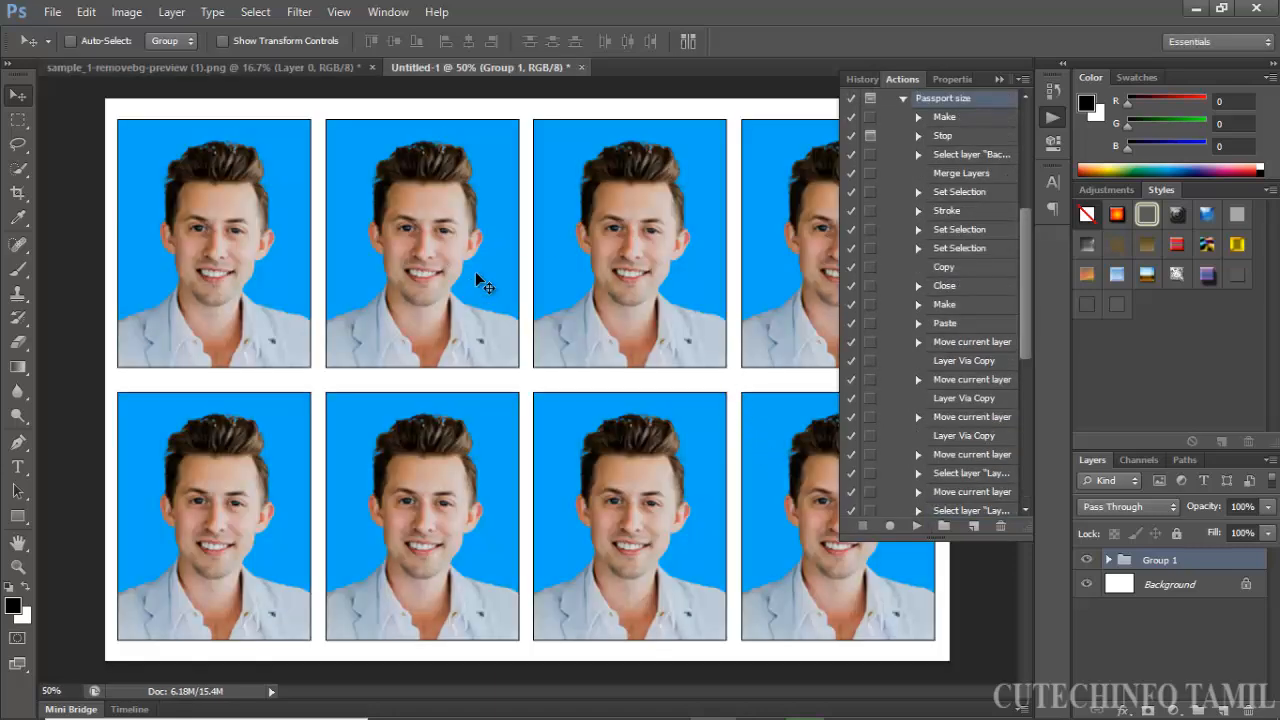
click(1053, 120)
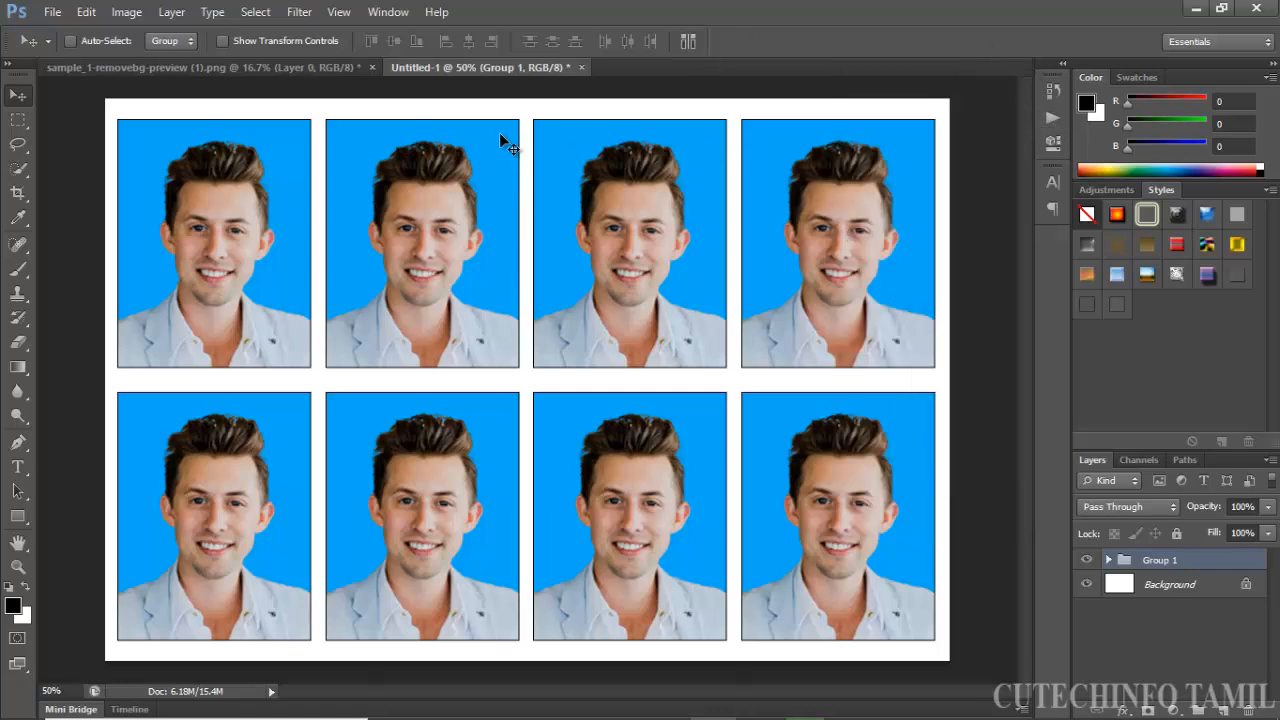
Check the cropped source photo against the eight-photo sheet, and close the sheet without saving it.
click(208, 65)
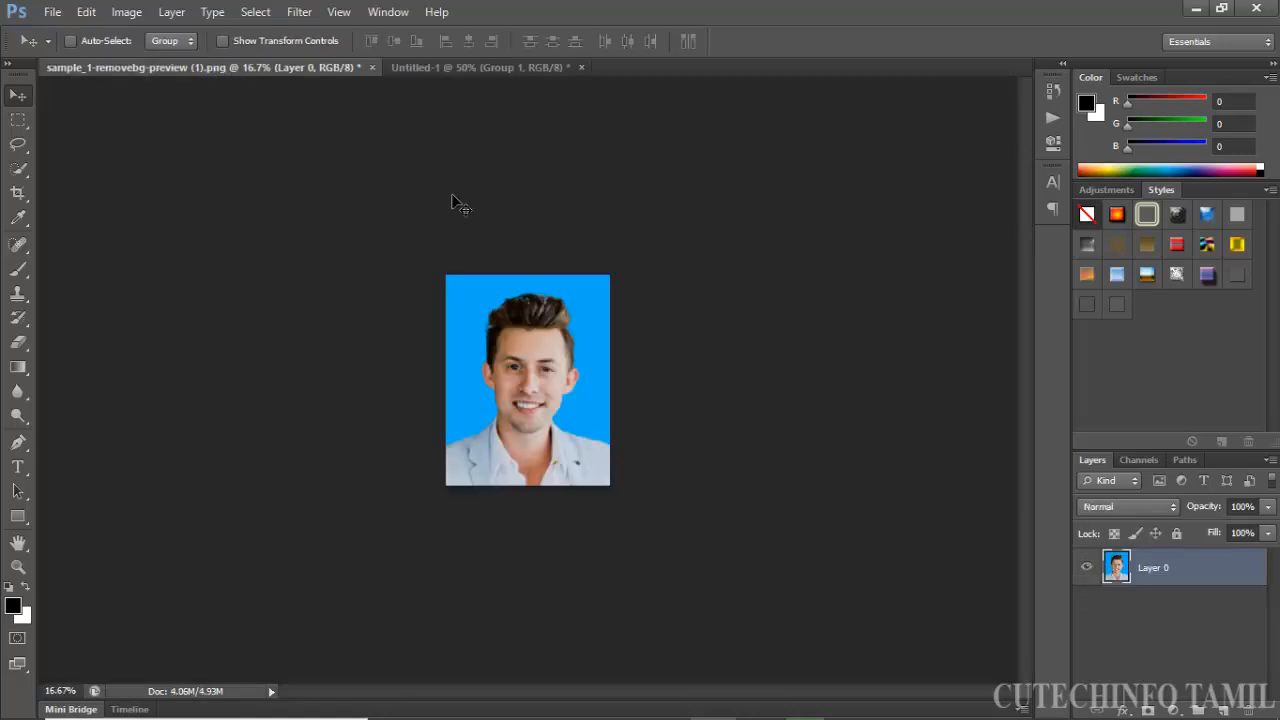
click(560, 70)
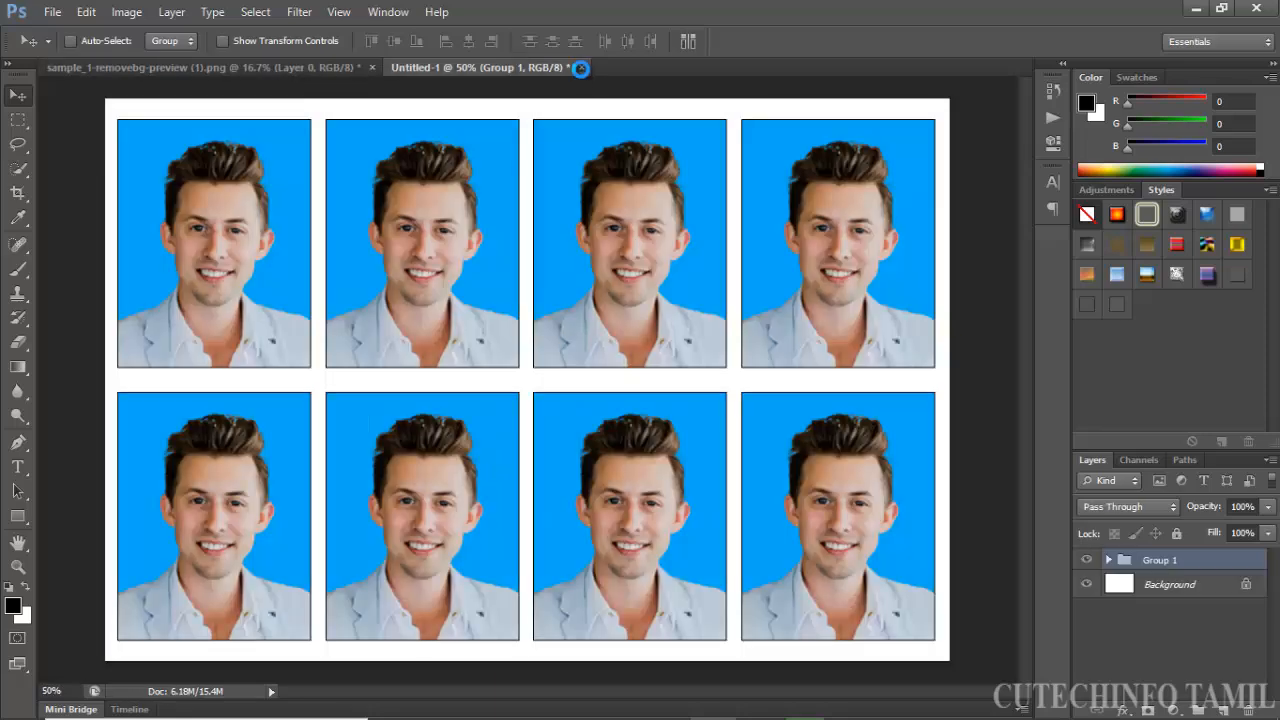
click(581, 67)
click(618, 288)
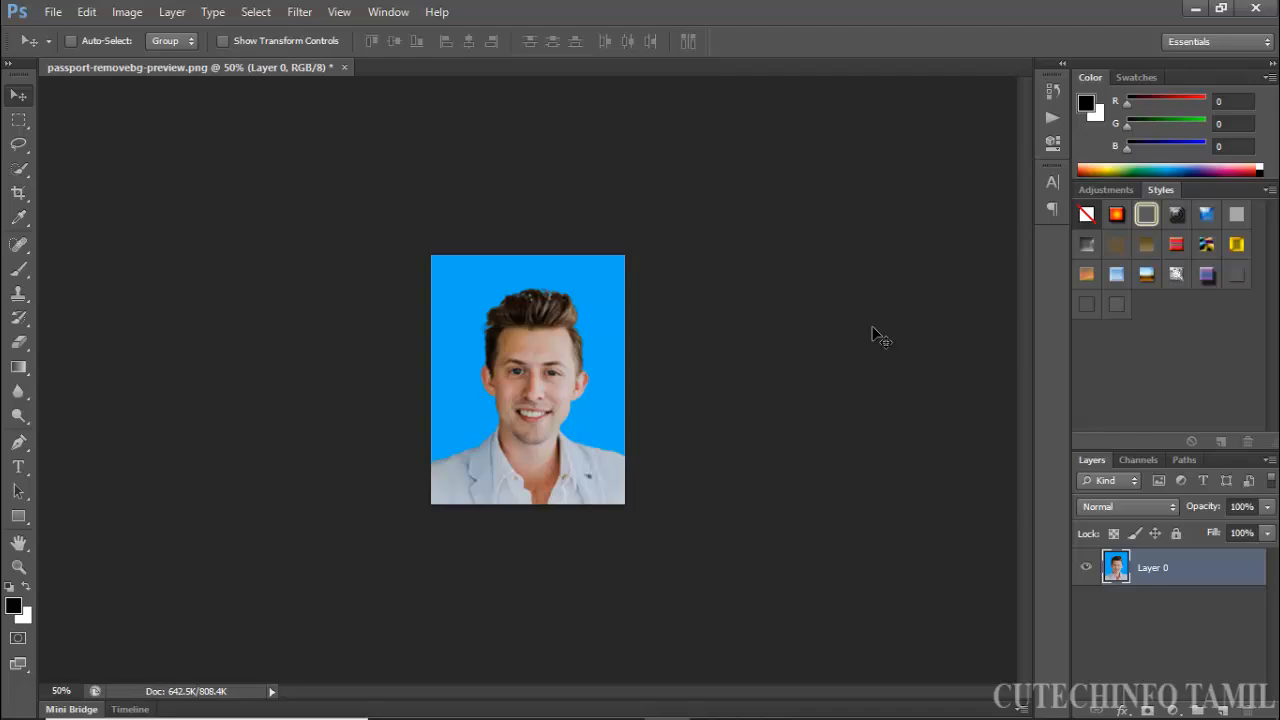
Select the whole passport photo and set up a stroke 2 px wide in black (000000).
key(ctrl+a)
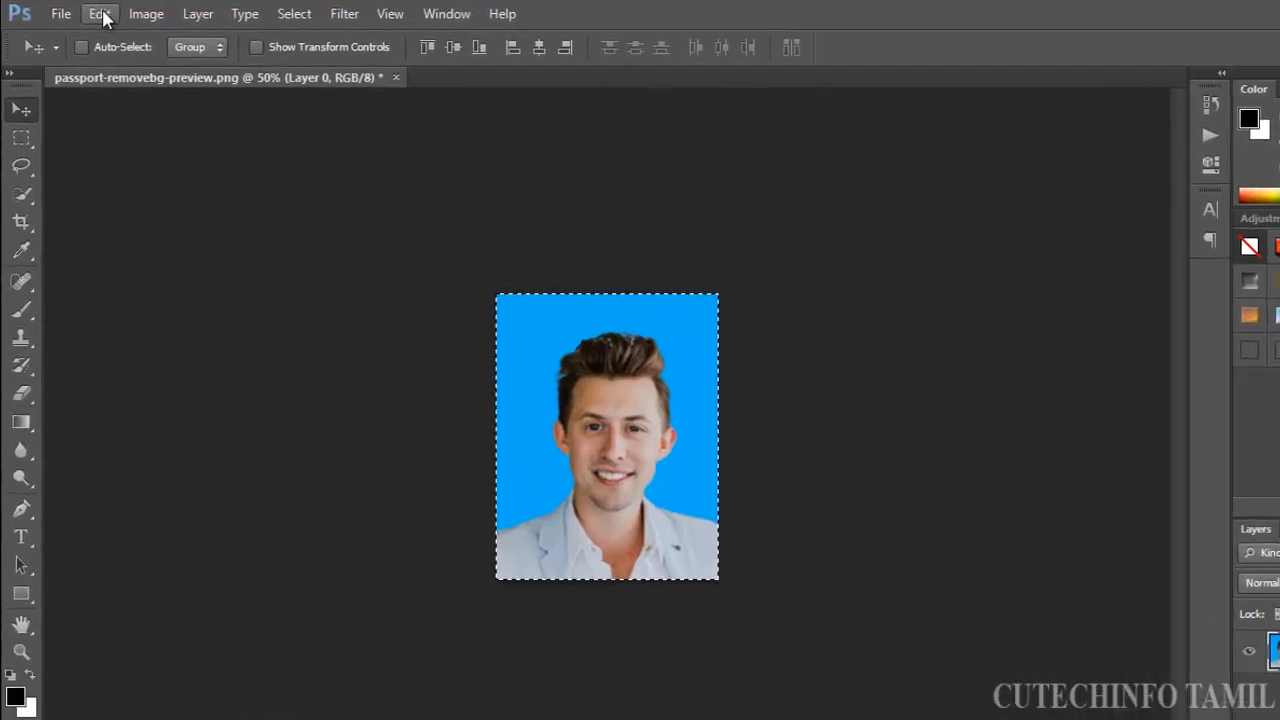
click(101, 14)
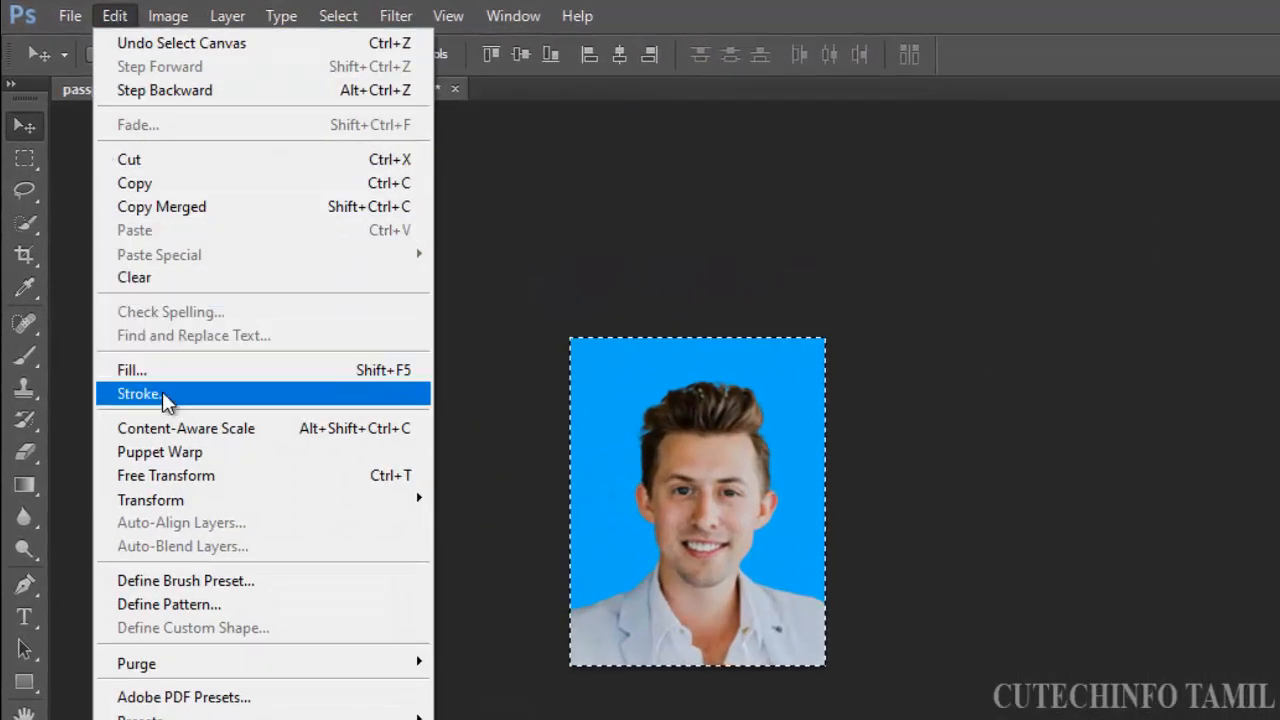
click(140, 394)
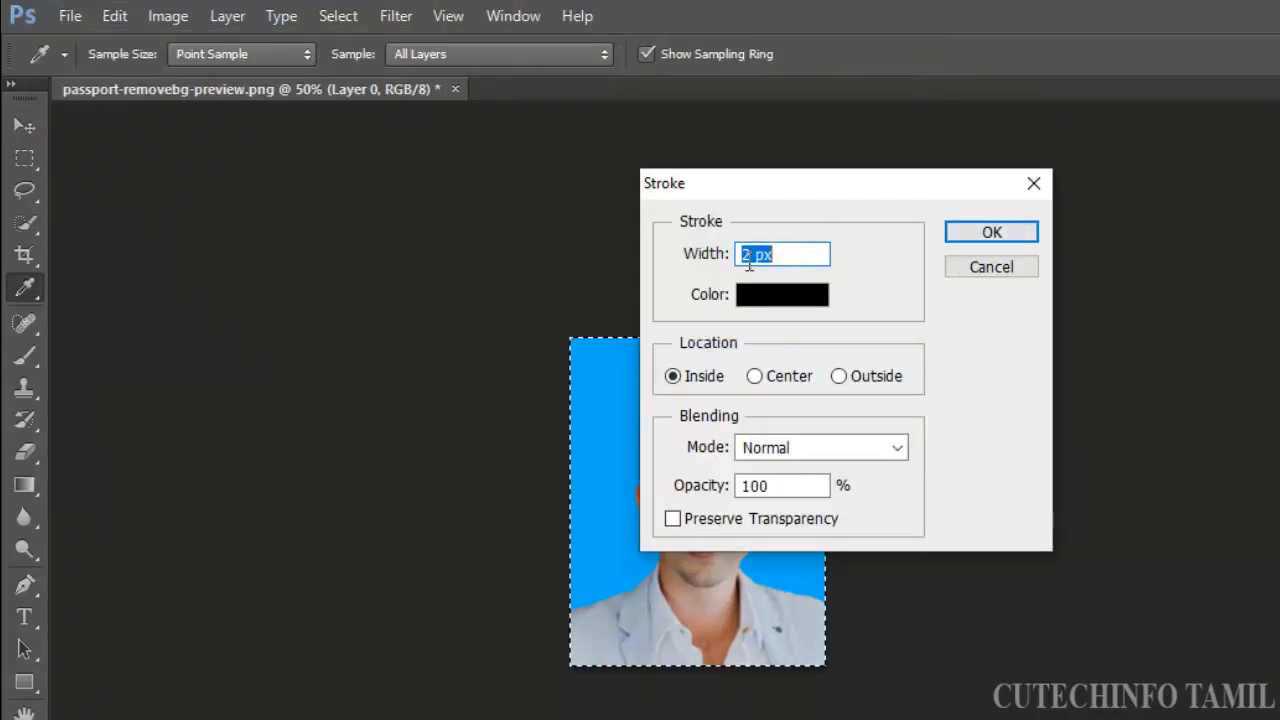
click(749, 258)
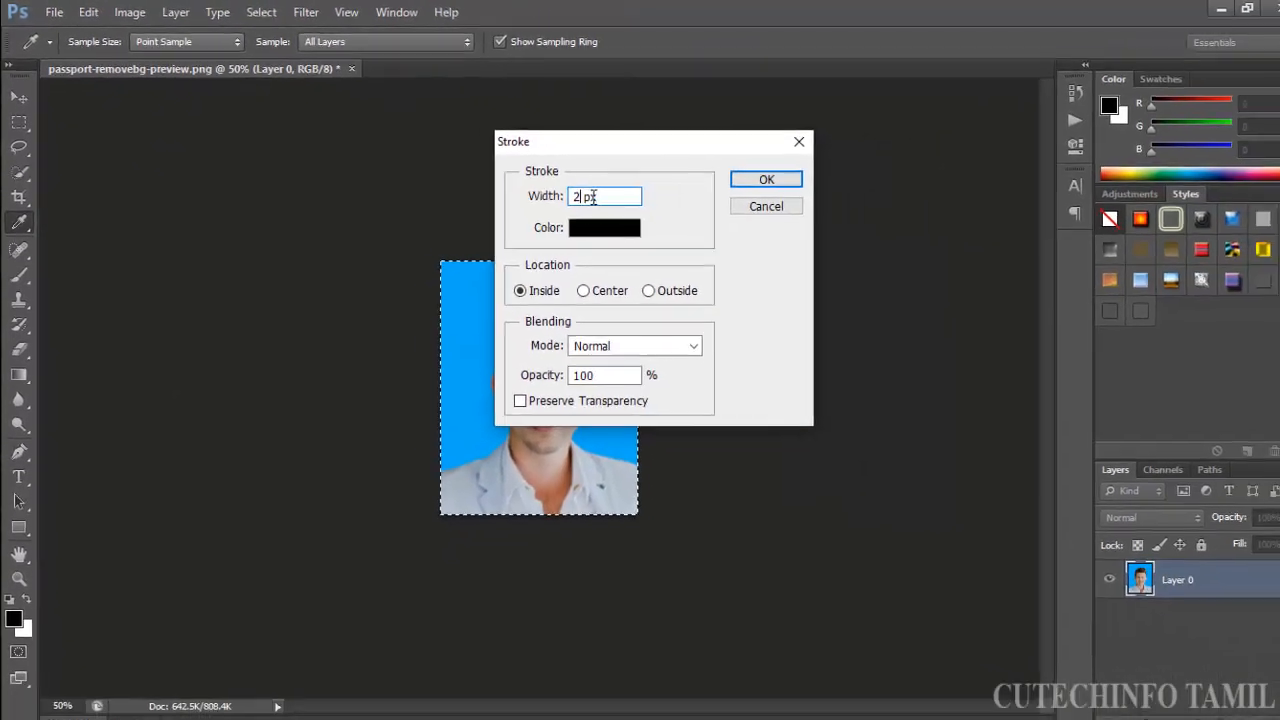
click(584, 225)
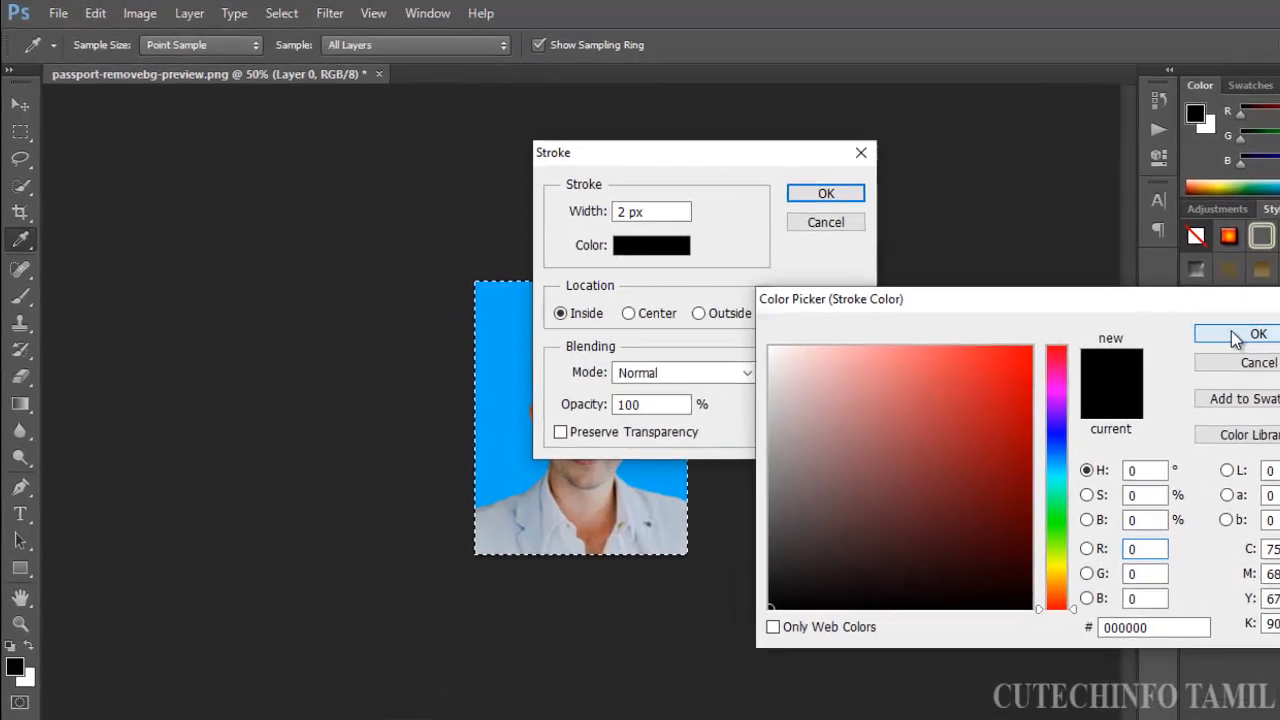
click(1105, 301)
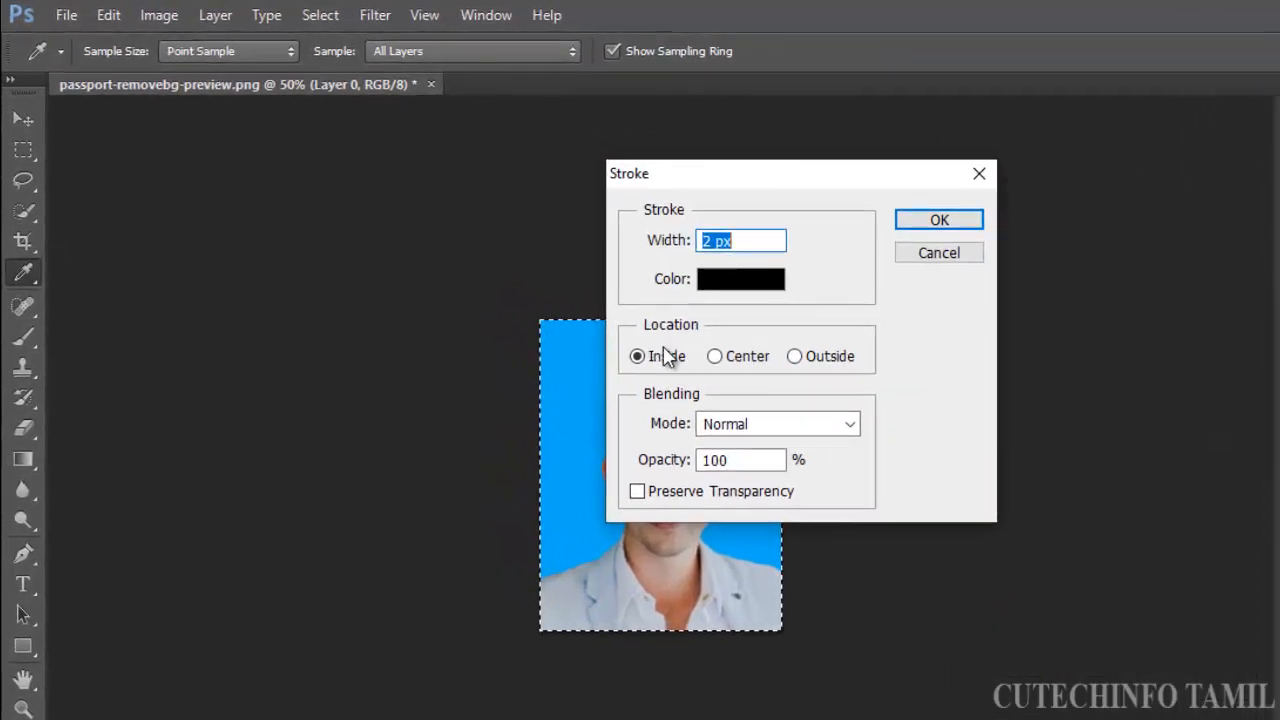
Locate the stroke inside the selection, apply it as the photo's border, and deselect.
click(714, 356)
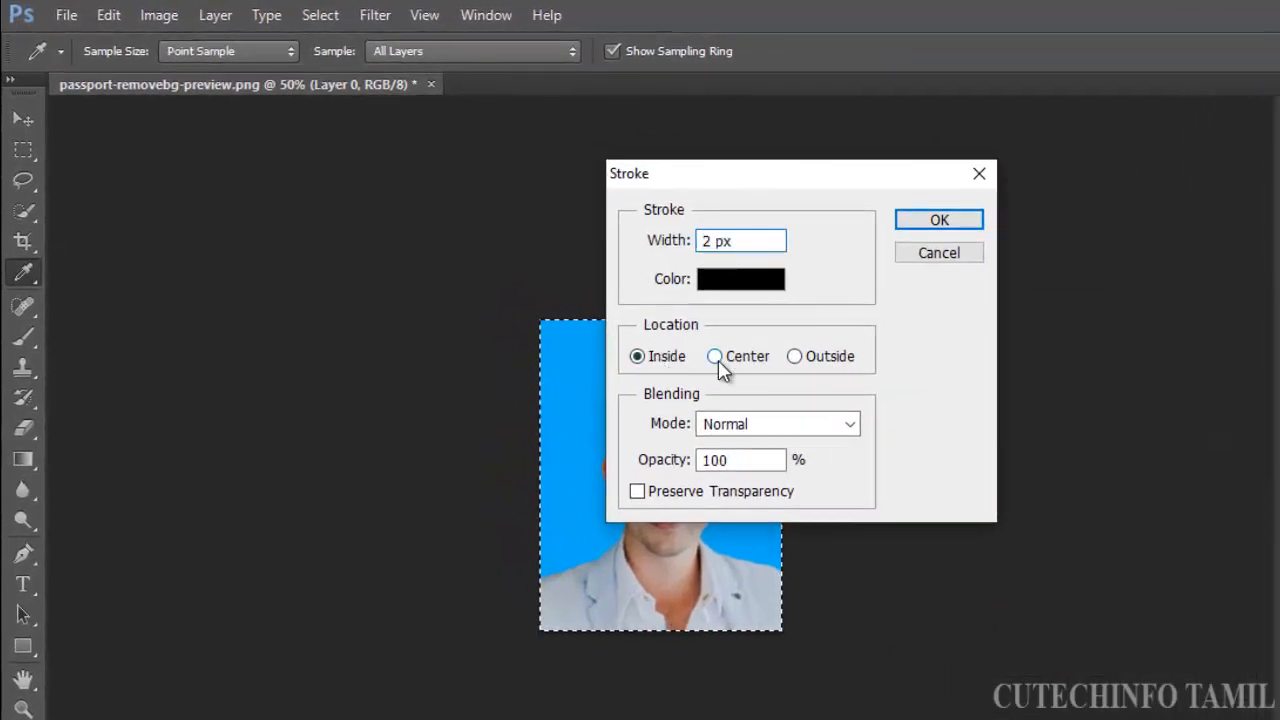
click(647, 358)
click(940, 222)
key(v)
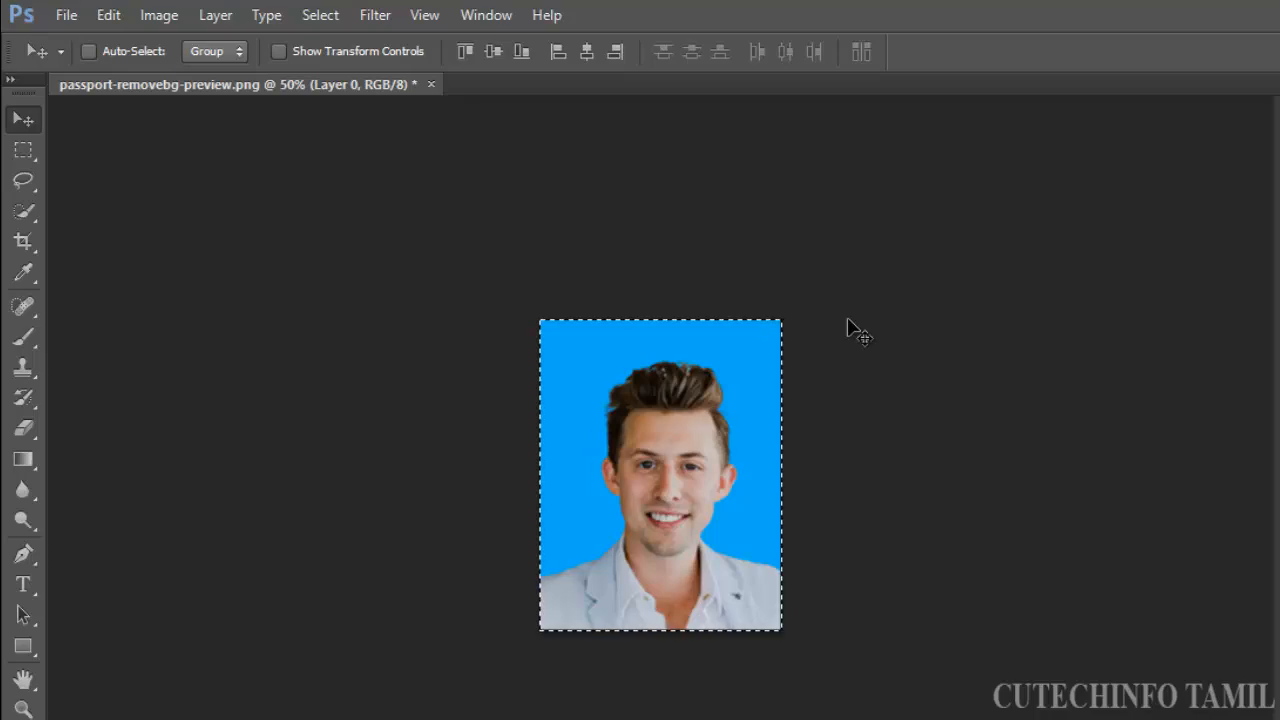
key(ctrl+d)
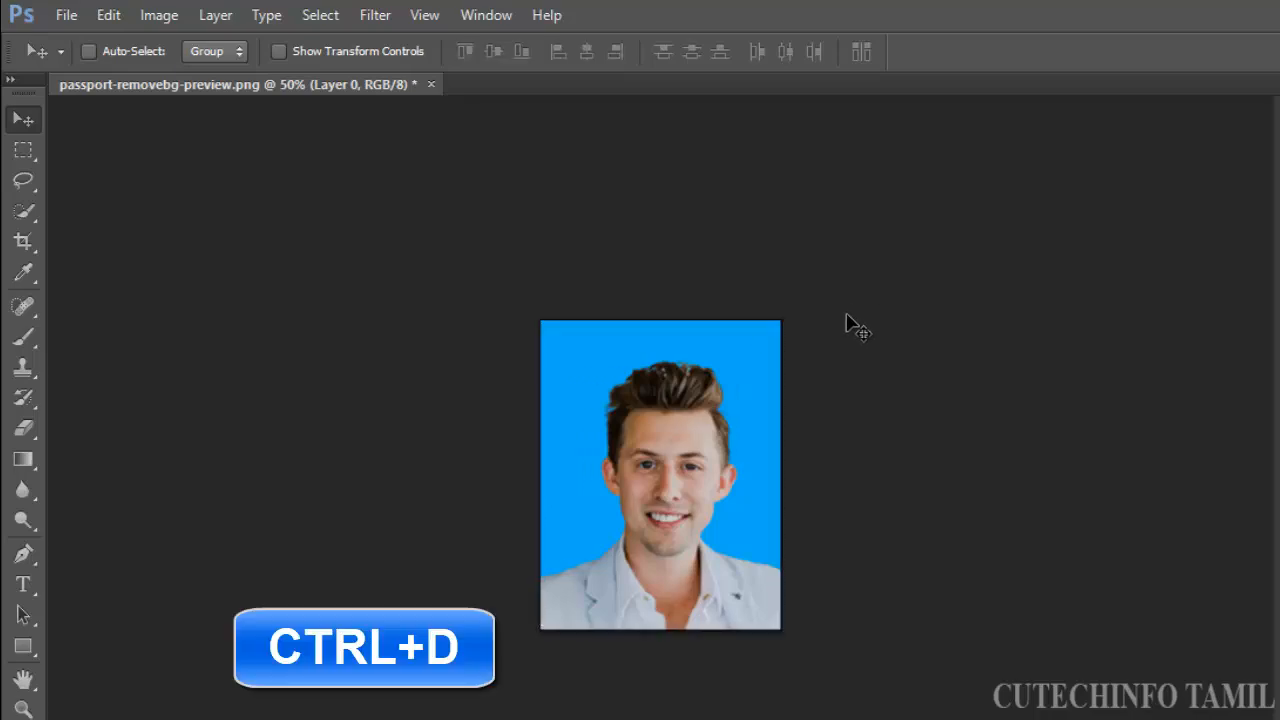
Create a white RGB document 6 inches wide by 4 inches high at 300 pixels/inch.
click(68, 16)
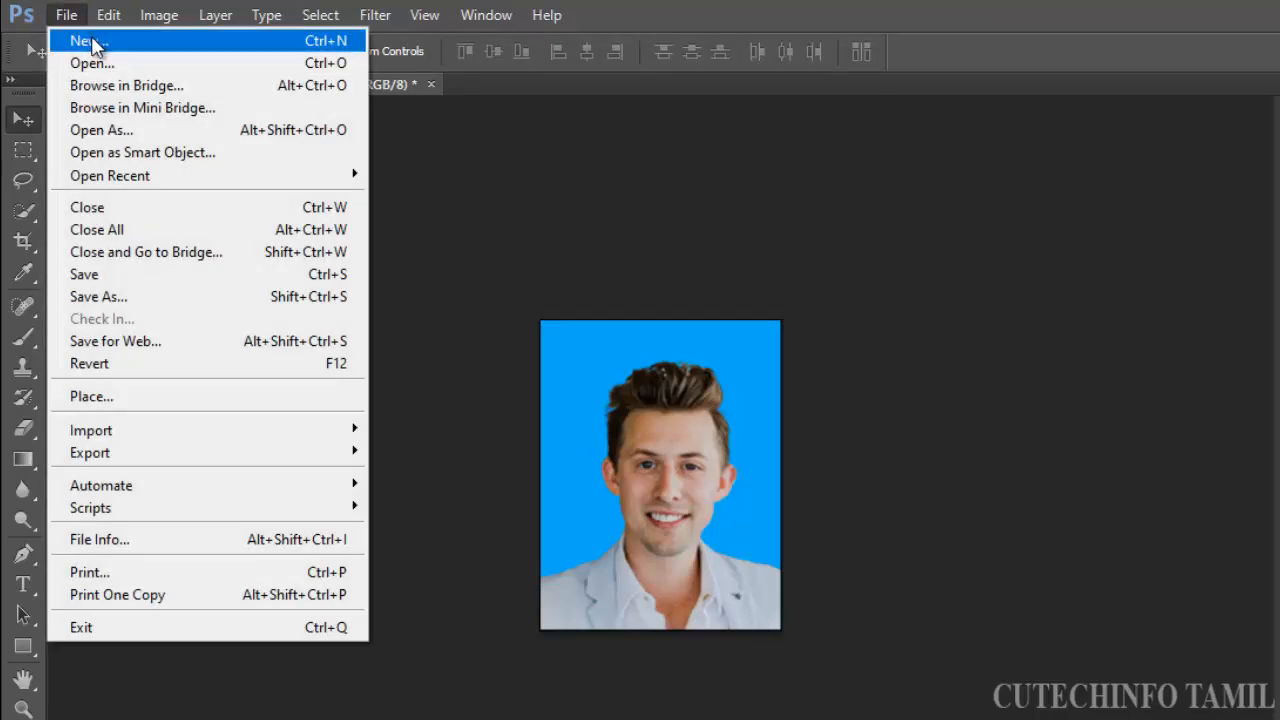
click(90, 42)
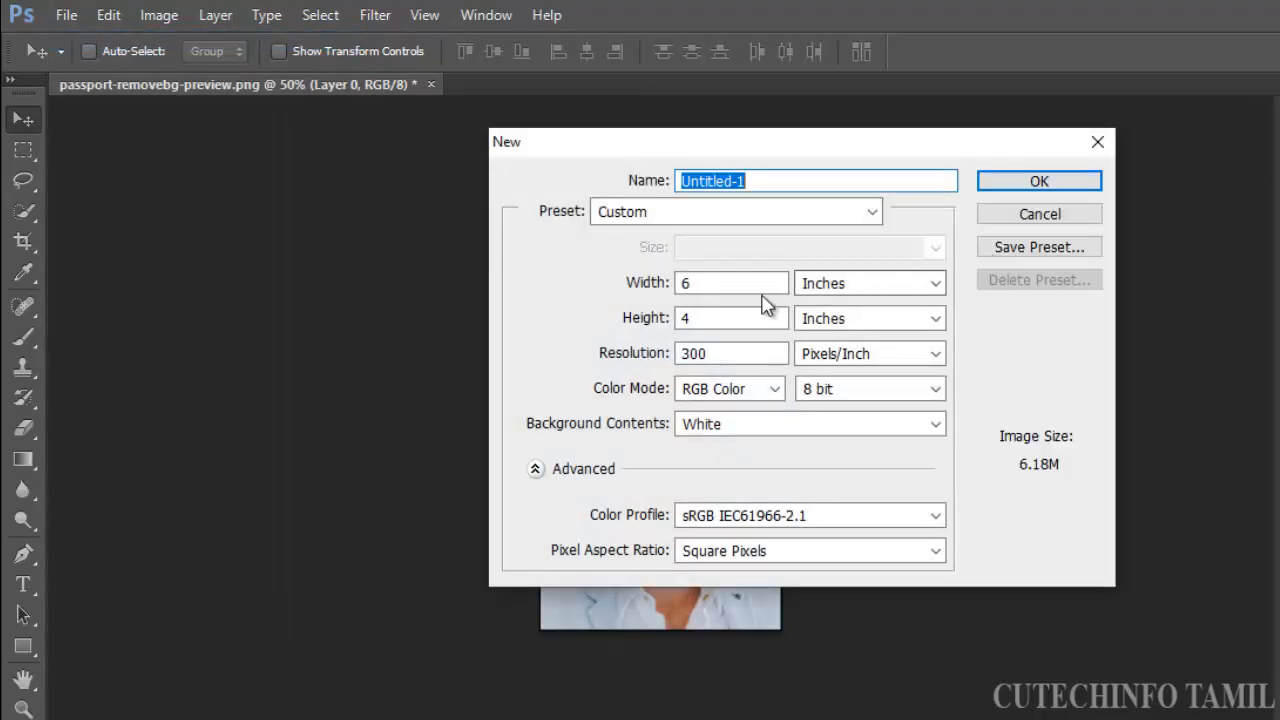
click(692, 283)
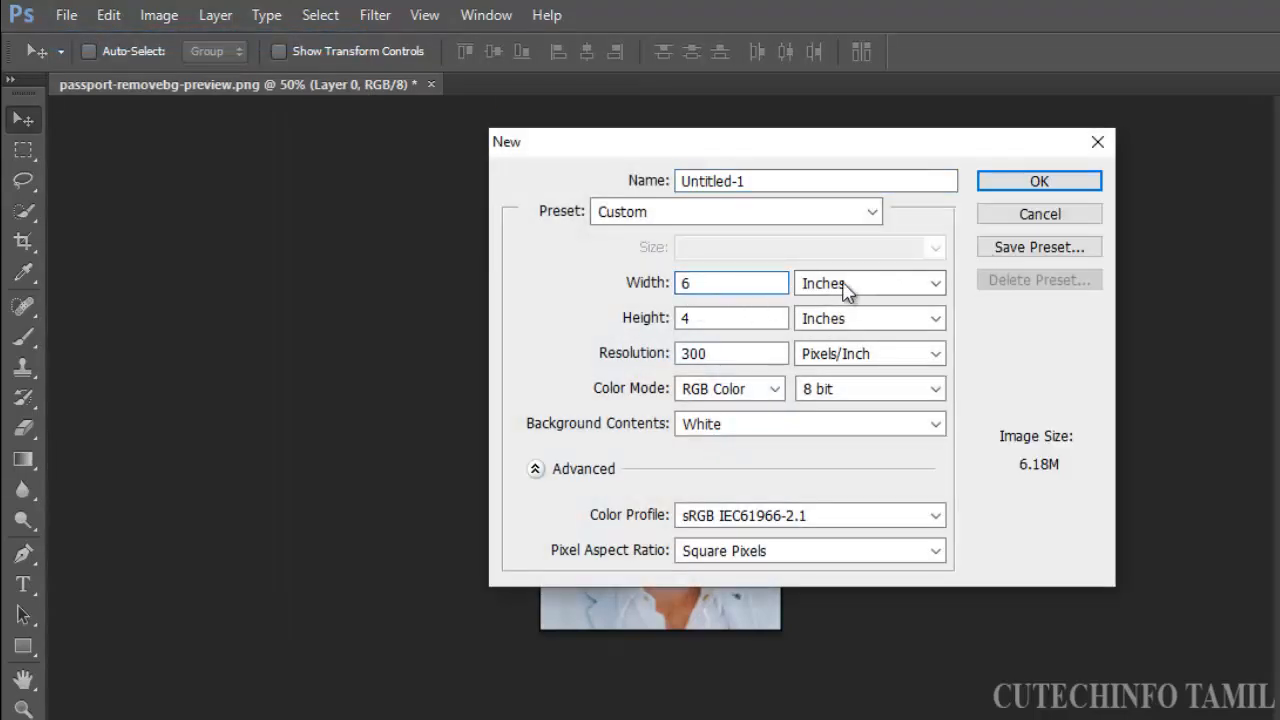
click(708, 316)
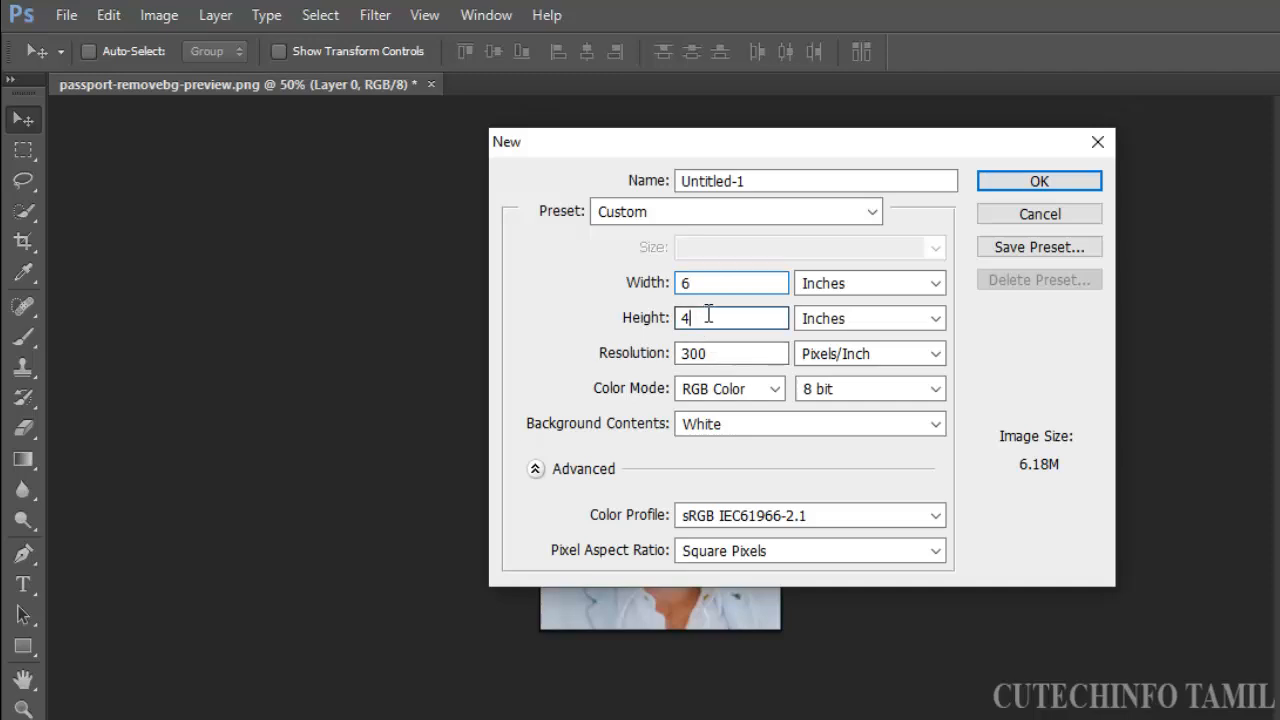
click(734, 354)
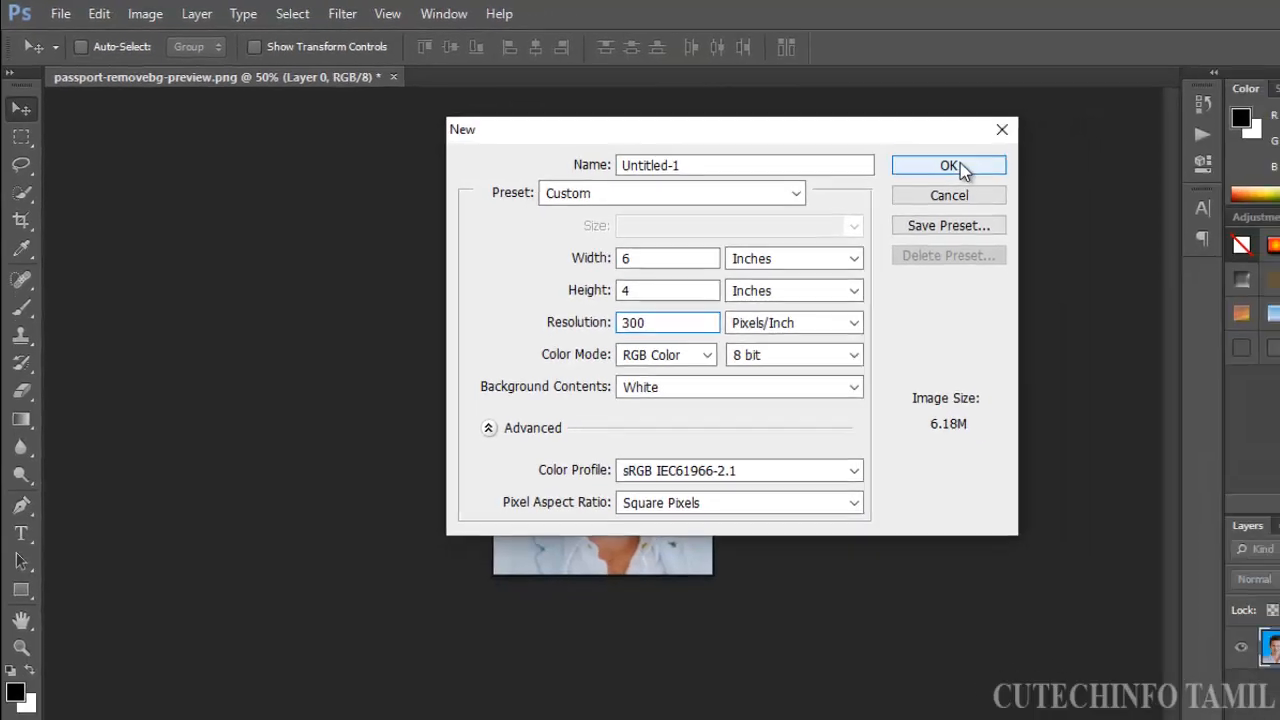
click(1050, 183)
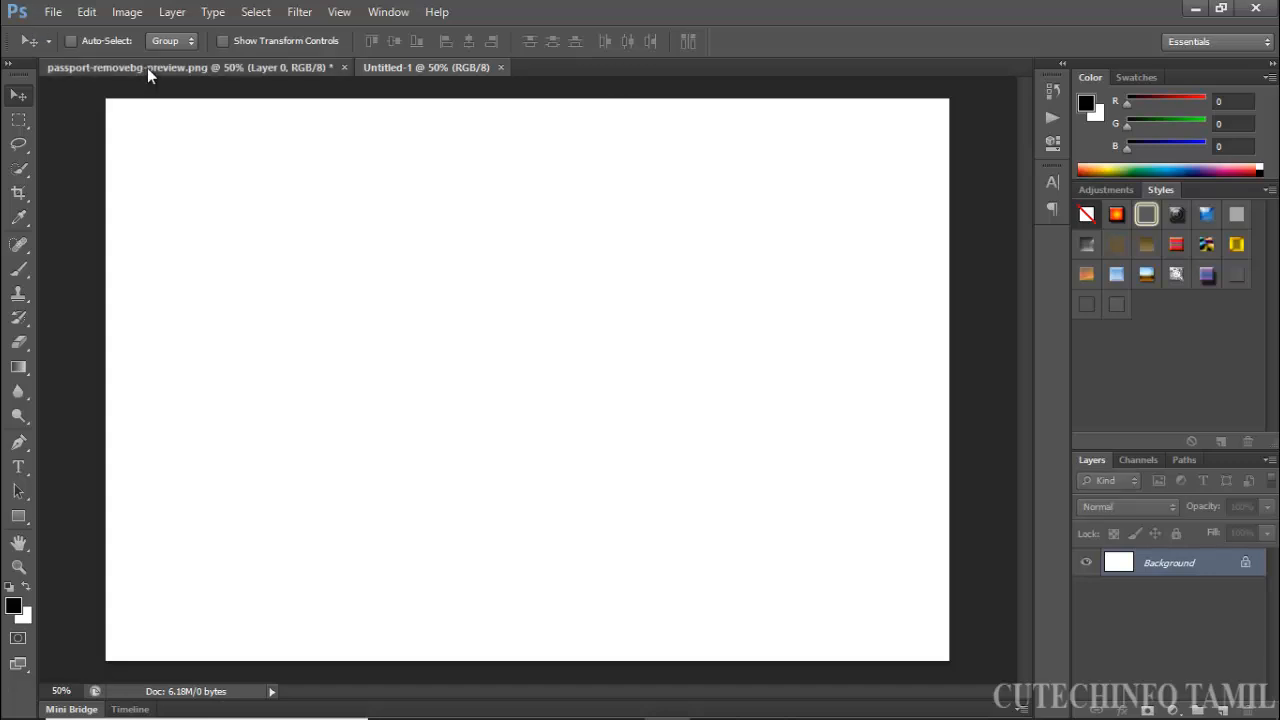
Copy the bordered passport photo into the blank 6 x 4 inch sheet and position it in the sheet's upper-left corner.
click(147, 68)
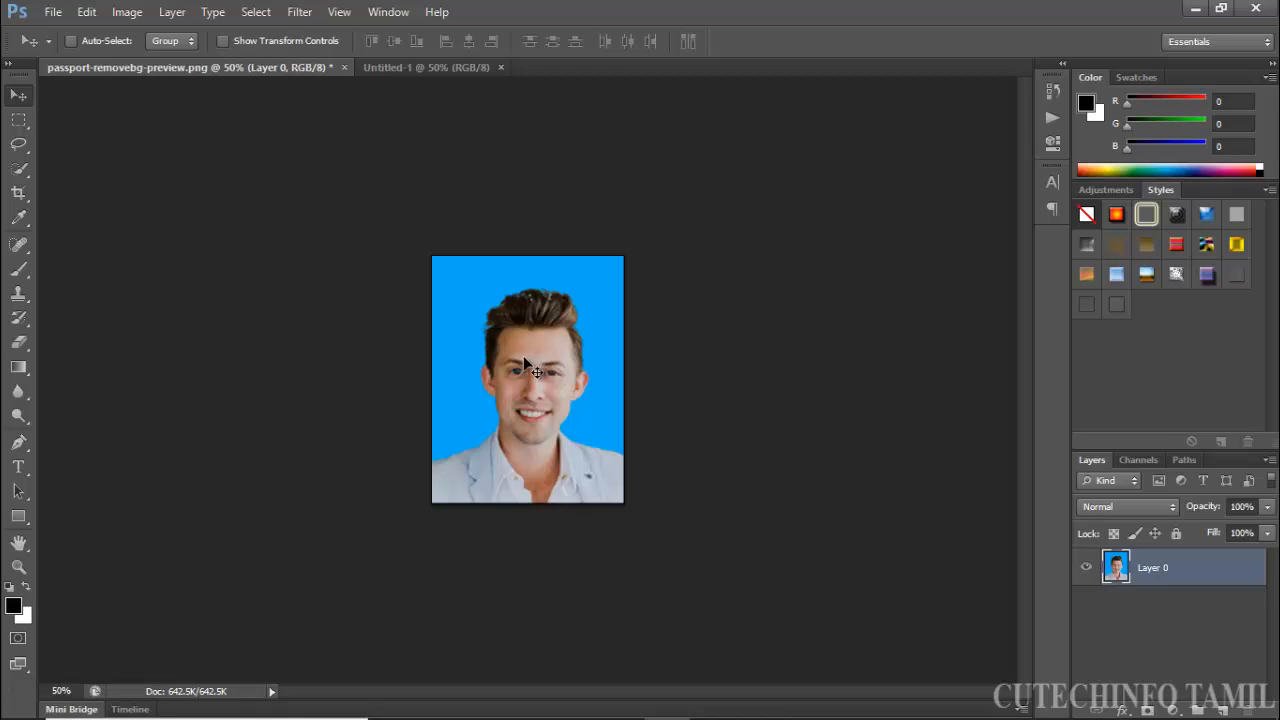
drag(479, 326, 230, 235)
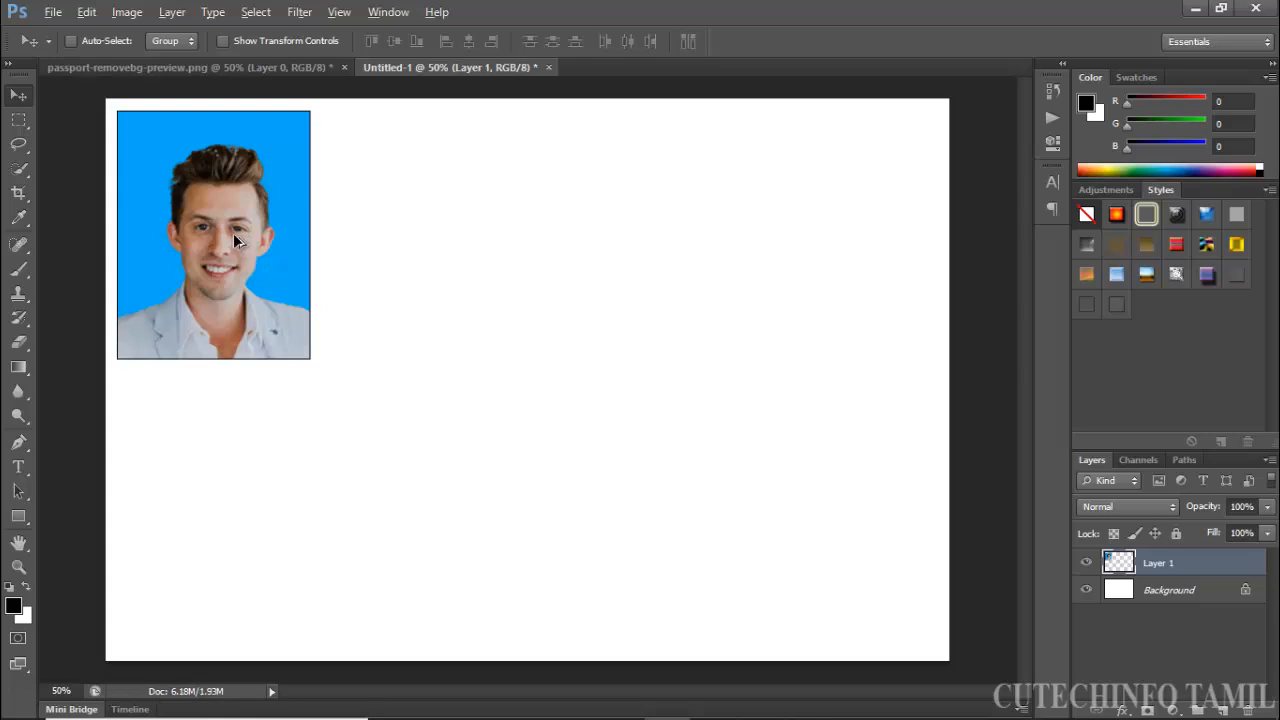
Duplicate the passport photo three times to make an evenly spaced row of four across the sheet, and merge the four photo layers.
drag(235, 240, 835, 249)
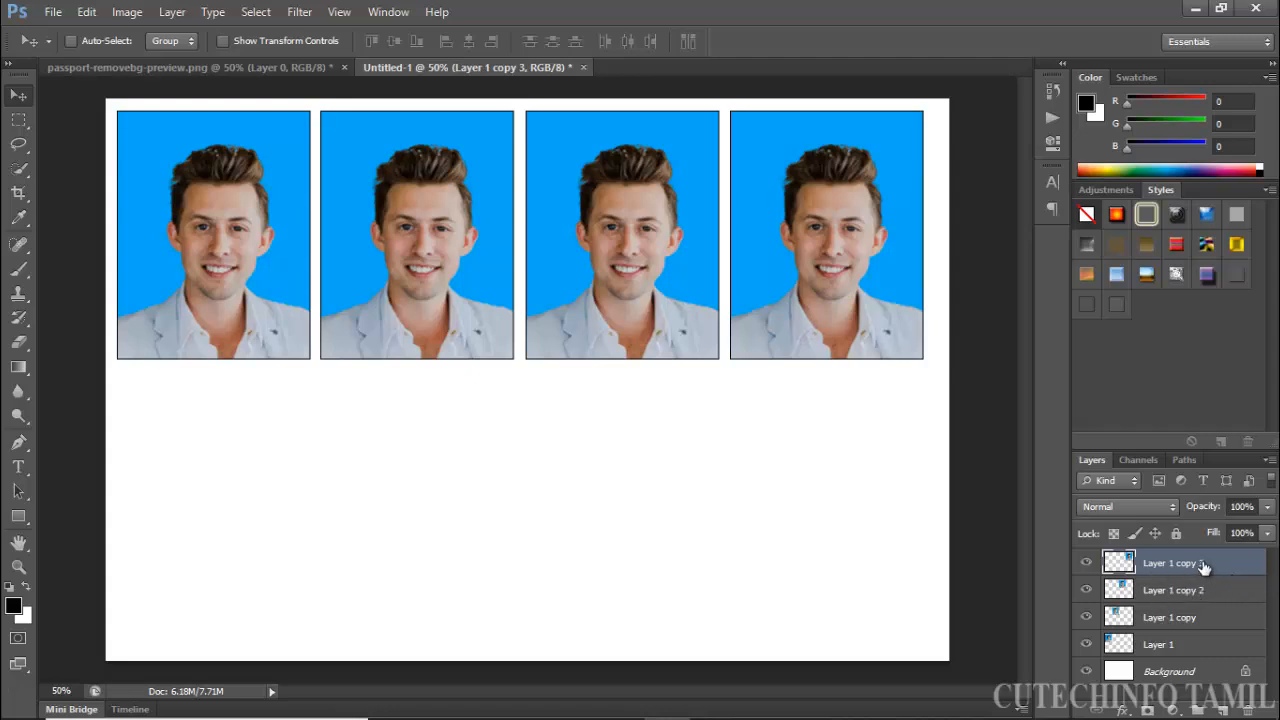
shift+click(1172, 647)
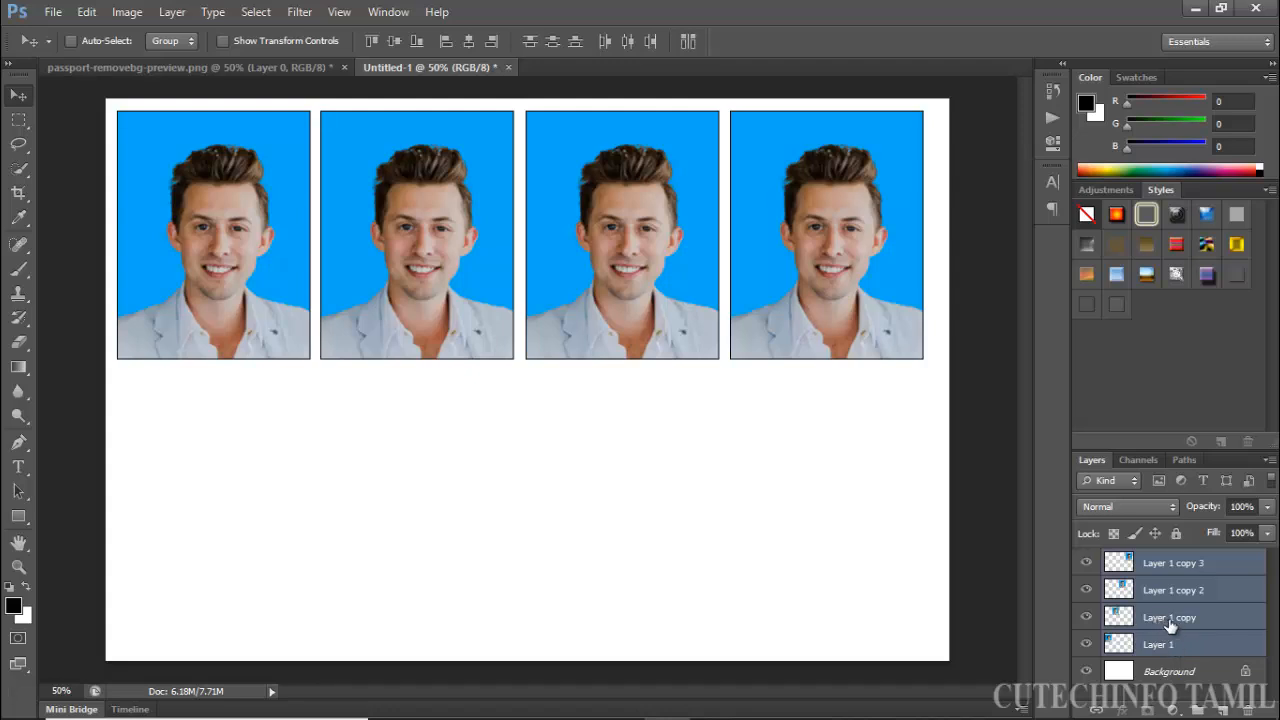
key(ctrl+e)
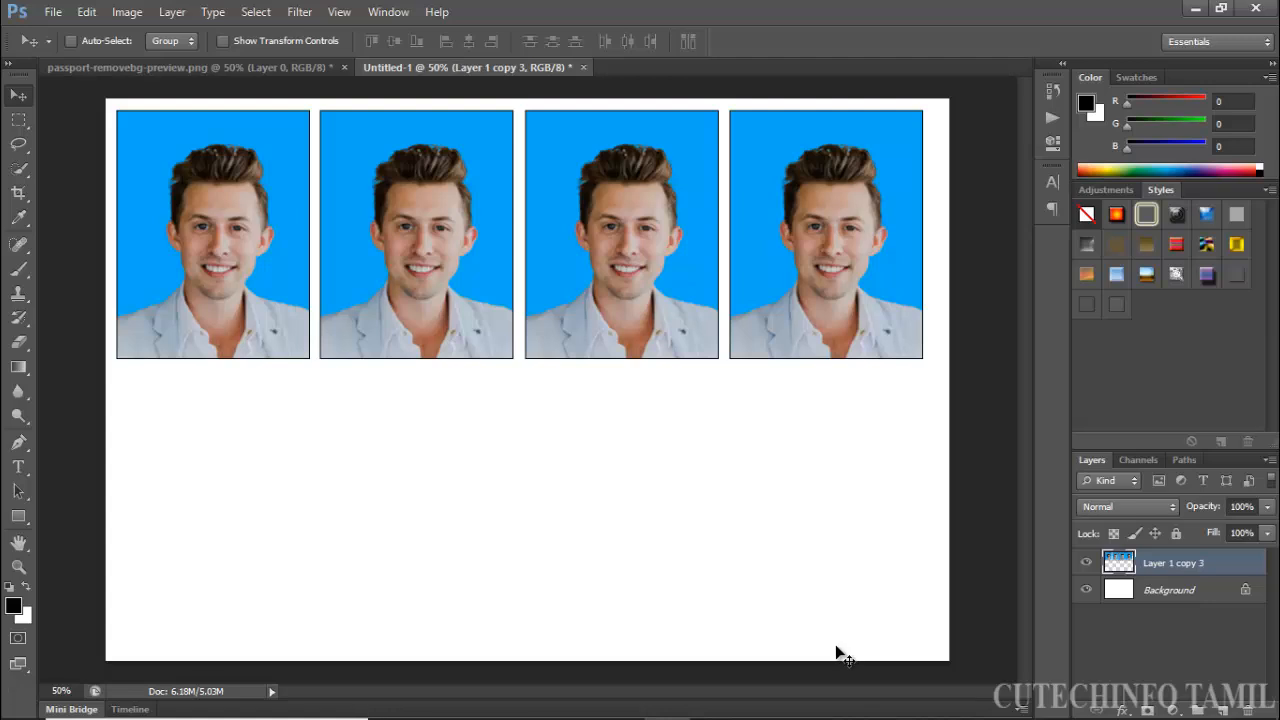
Nudge the merged row of four photos slightly right and down to centre it horizontally on the sheet.
key(Right)
key(Right)
key(Right)
key(Right)
key(Right)
key(Right)
key(Right)
key(Right)
key(Right)
key(Right)
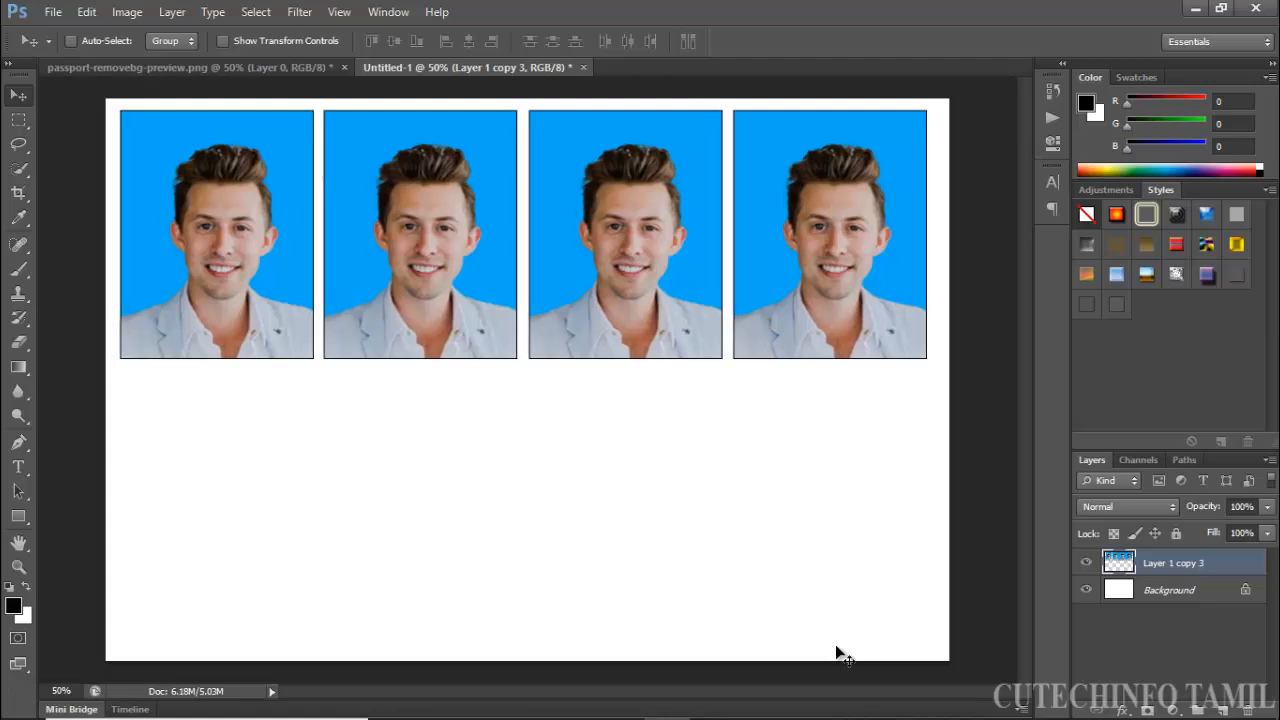
key(Right)
key(Right)
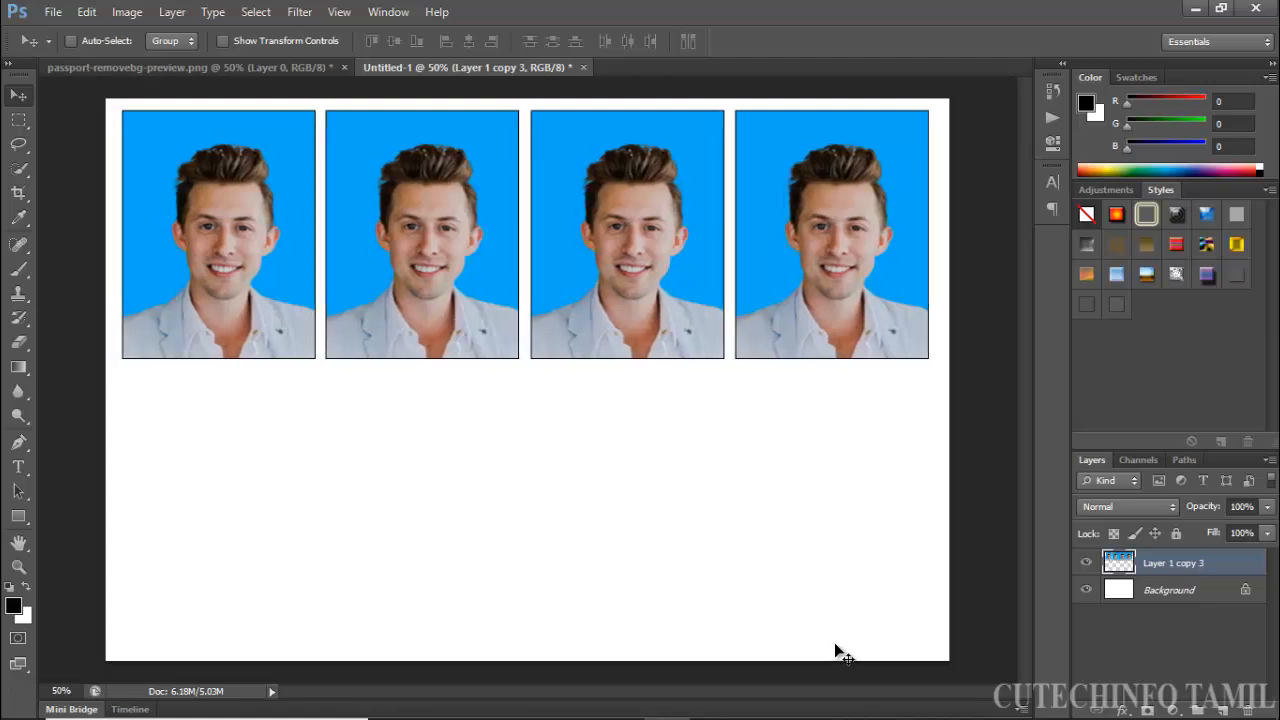
key(Down)
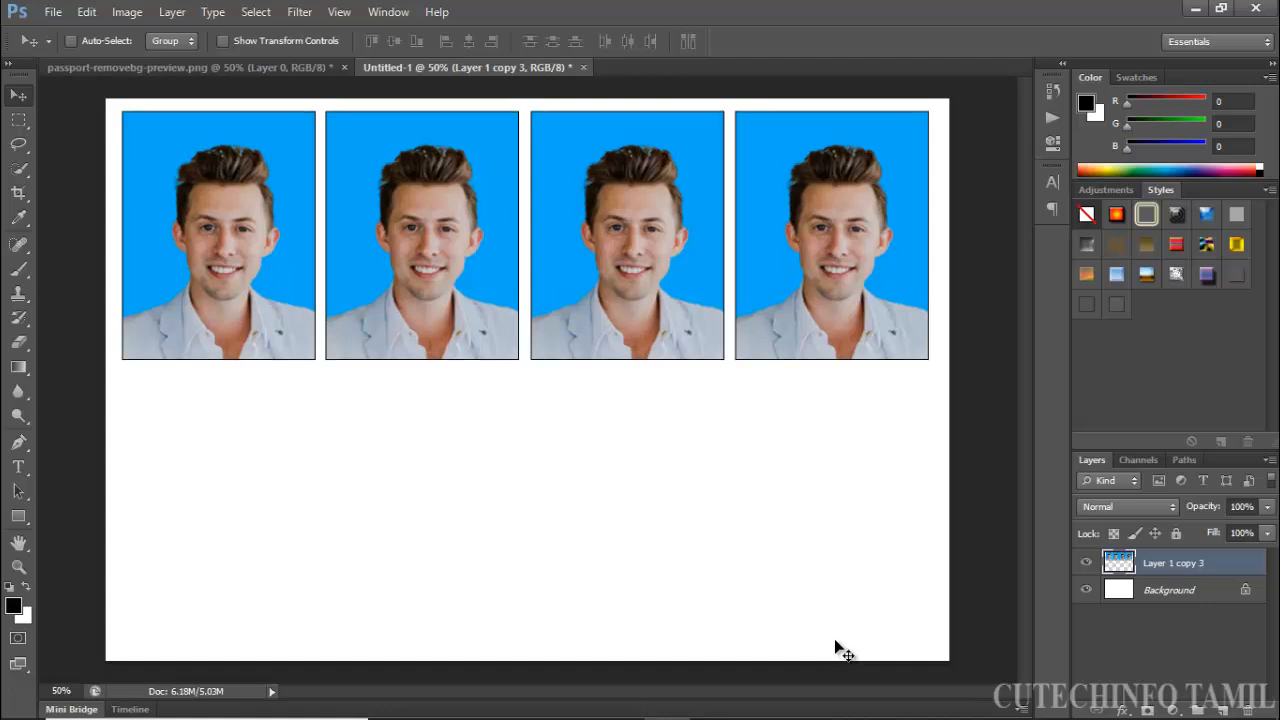
Duplicate the row of four photos and place the copy directly below it, filling the sheet's lower half with a second row.
key(ctrl+j)
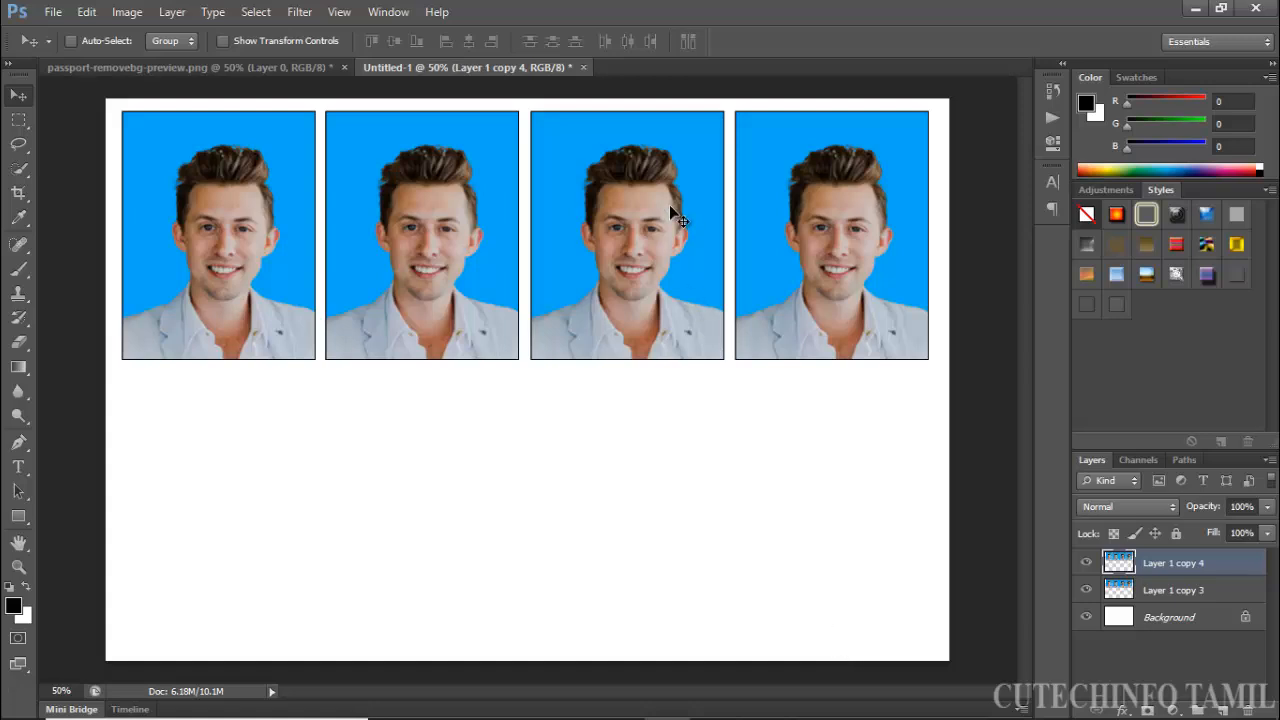
drag(506, 189, 503, 460)
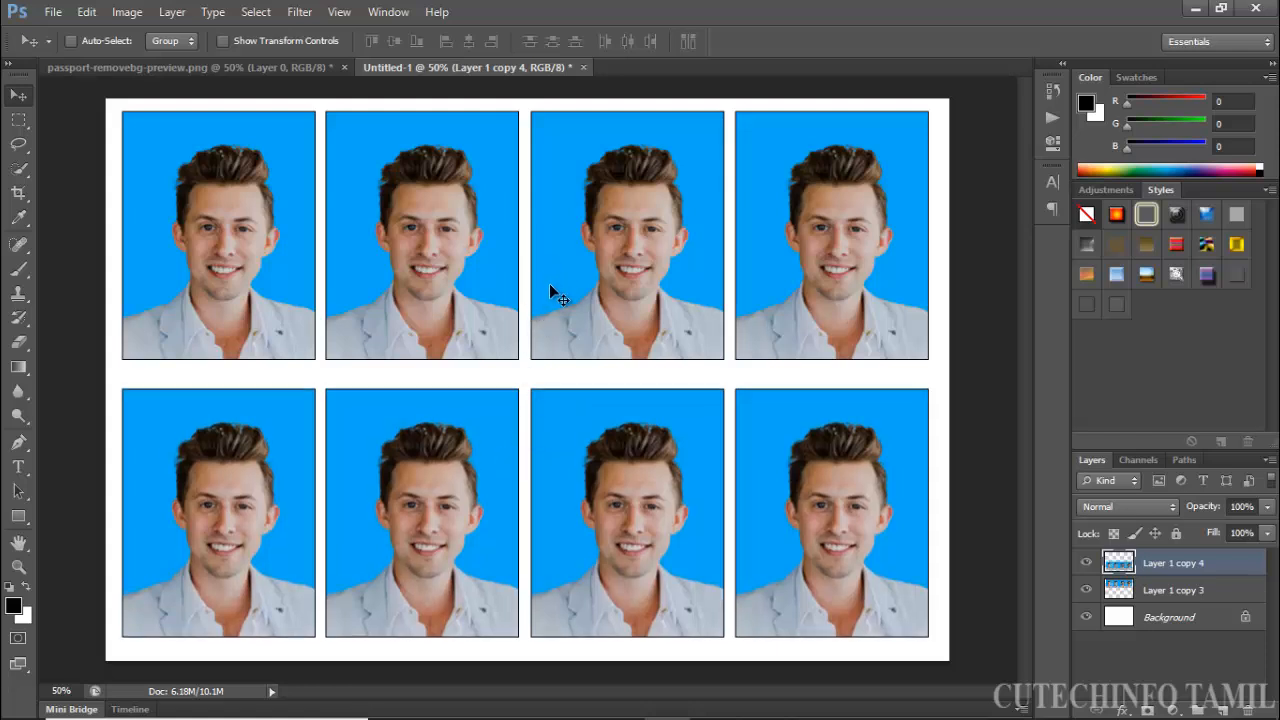